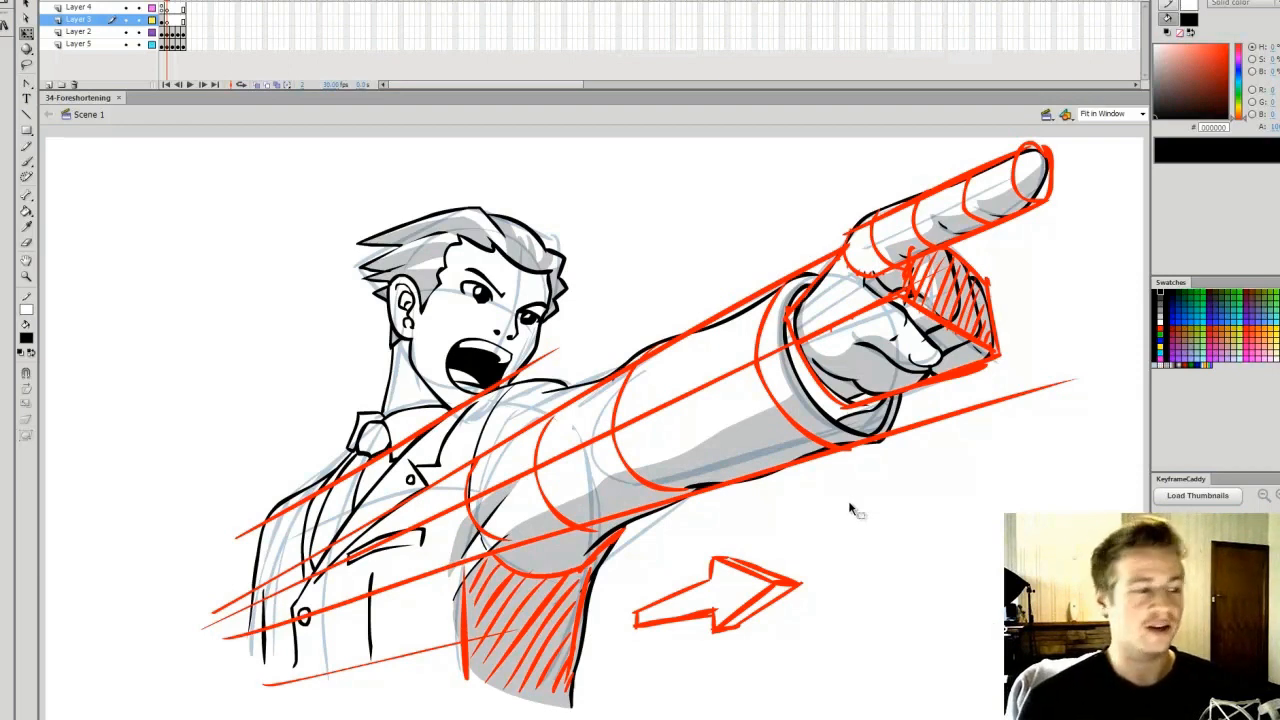
# Advance to the foreshortening chart frame and examine the cylinder in its side, end-on and three-quarter views
pyautogui.press('.')
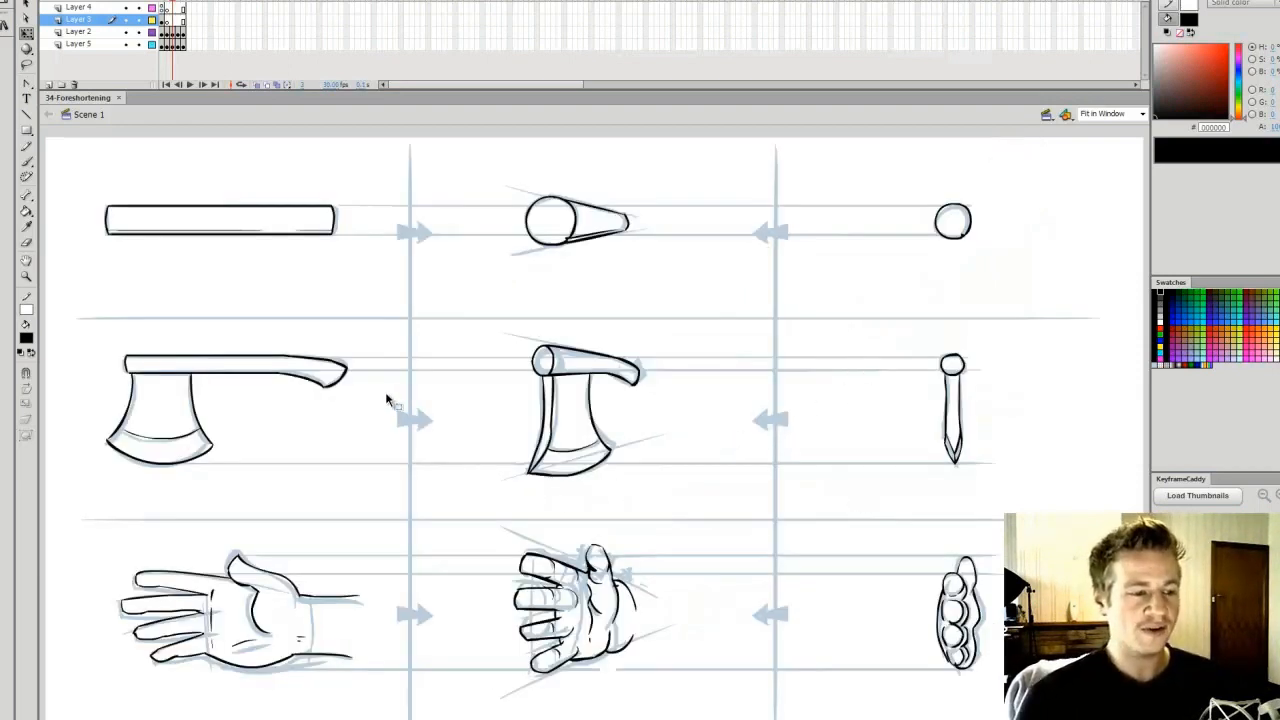
pyautogui.press('z')
pyautogui.click(215, 220)
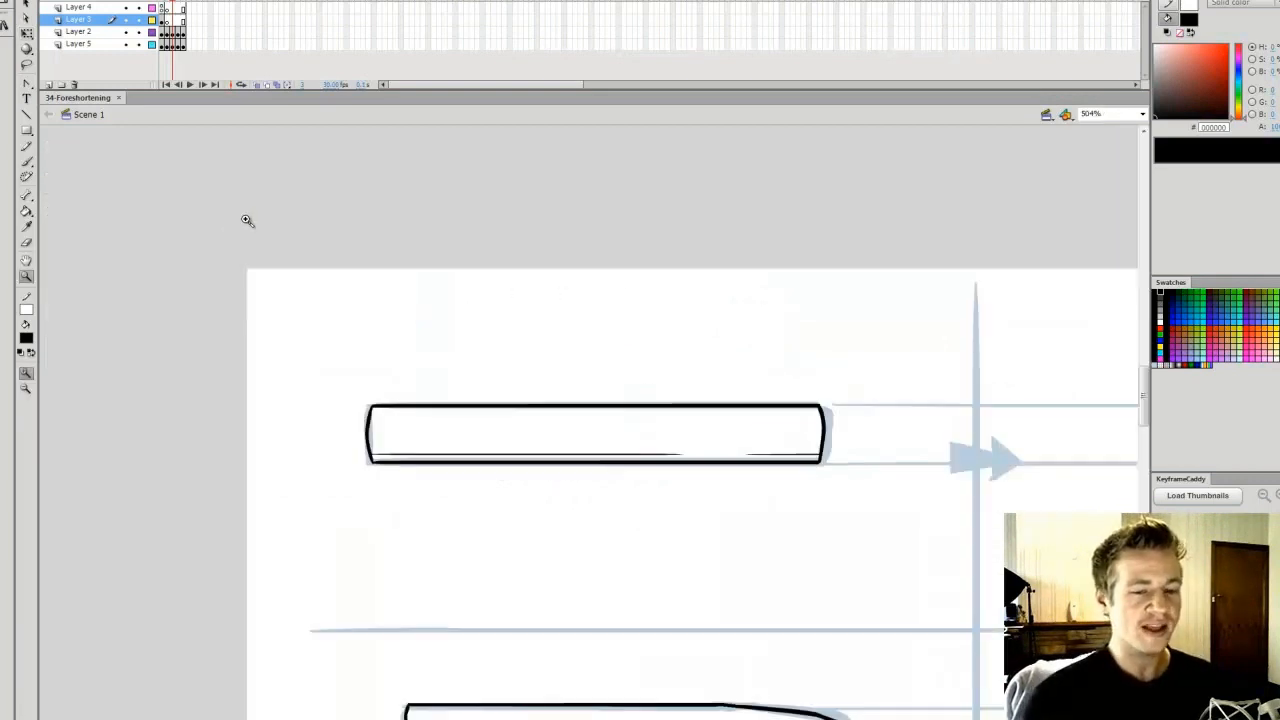
pyautogui.moveTo(294, 271); pyautogui.dragTo(973, 632)
pyautogui.press('v')
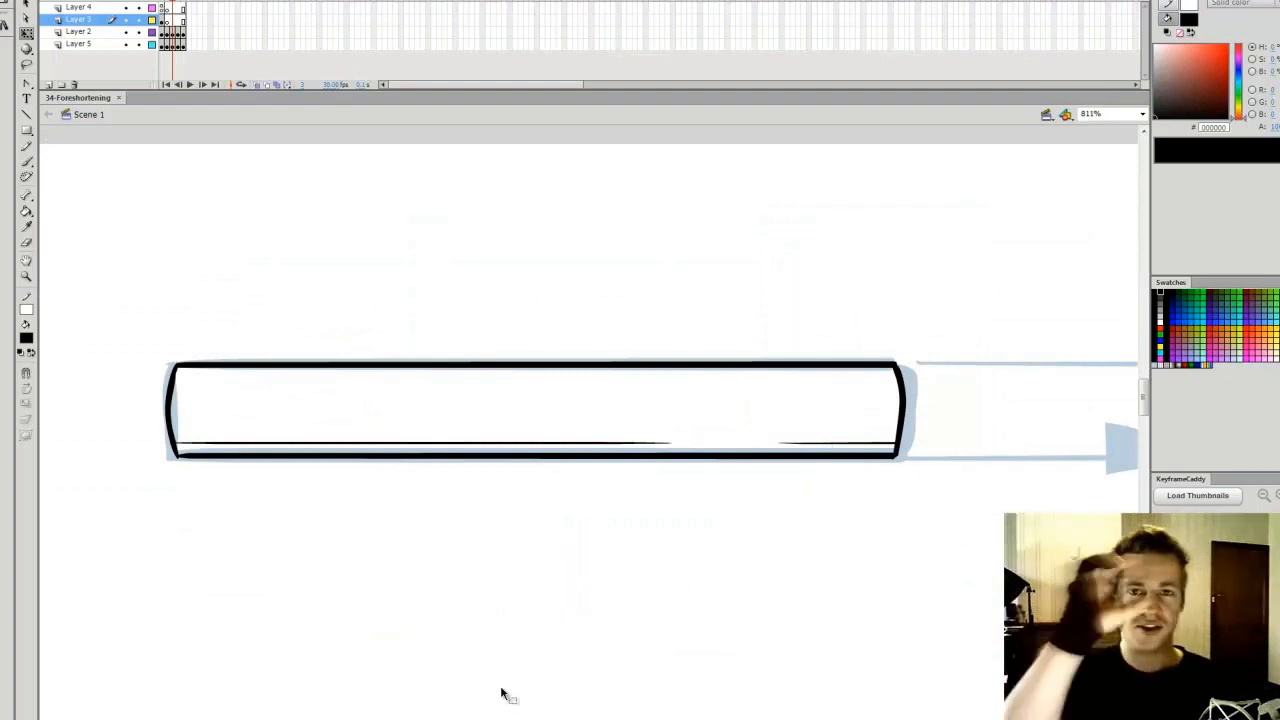
pyautogui.moveTo(486, 719); pyautogui.dragTo(488, 719)
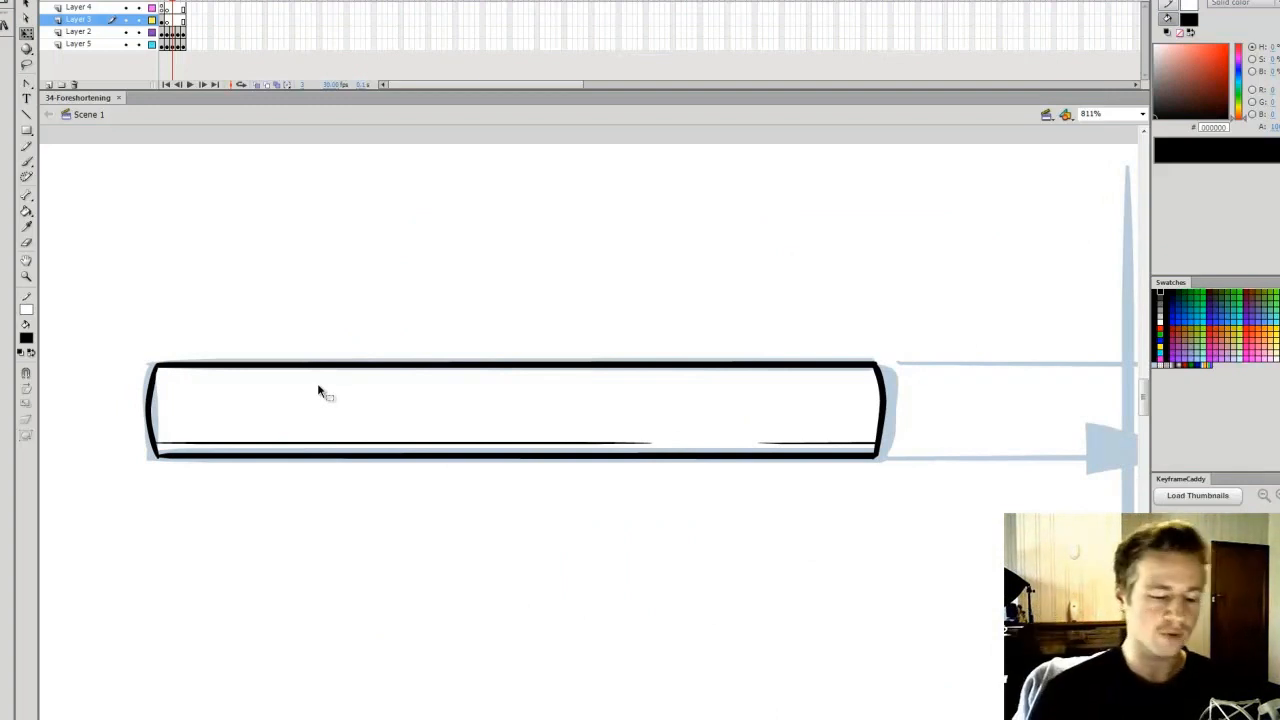
pyautogui.moveTo(488, 719); pyautogui.dragTo(490, 719)
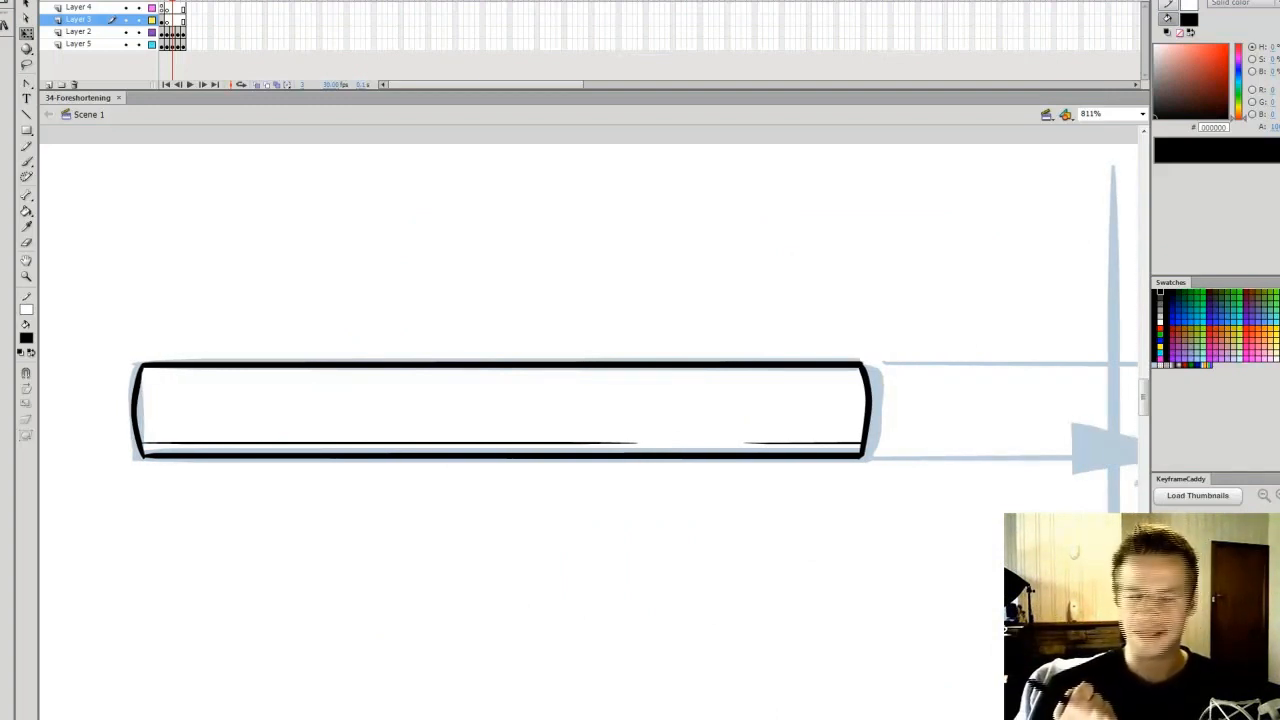
pyautogui.moveTo(490, 719); pyautogui.dragTo(670, 714)
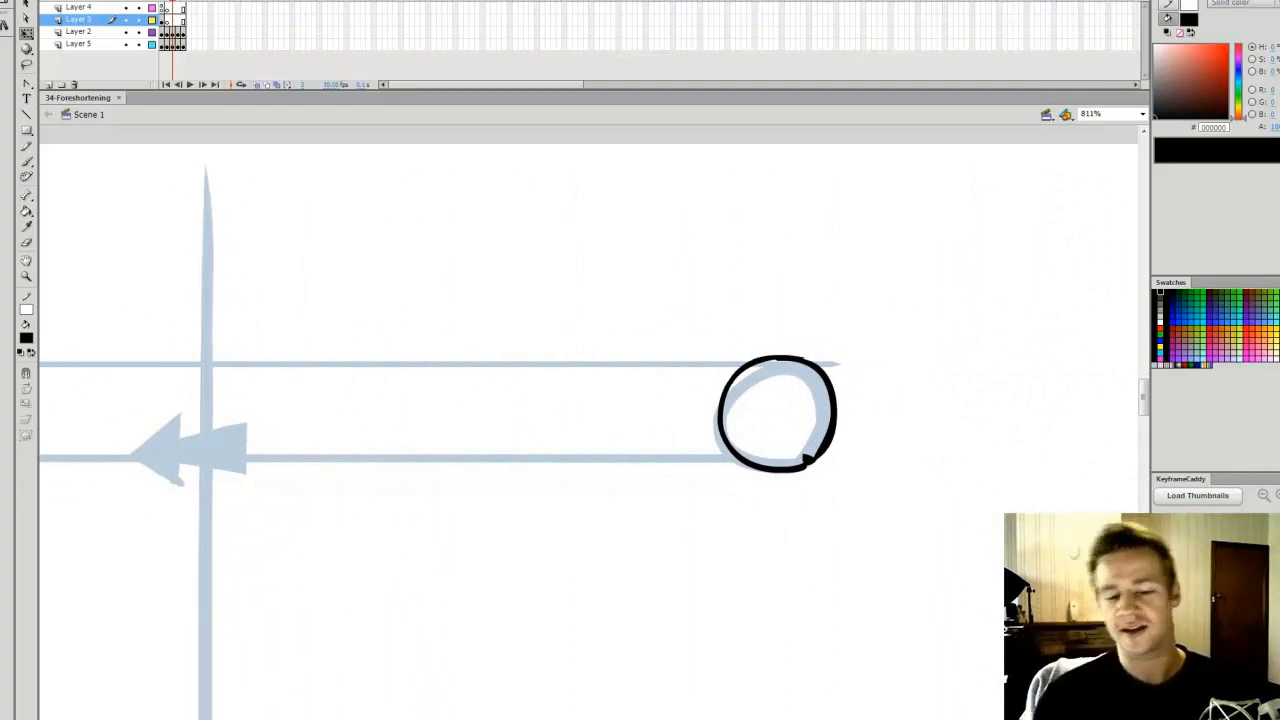
pyautogui.moveTo(670, 717)
pyautogui.mouseDown()
pyautogui.moveTo(520, 717)
pyautogui.moveTo(662, 717)
pyautogui.mouseUp()
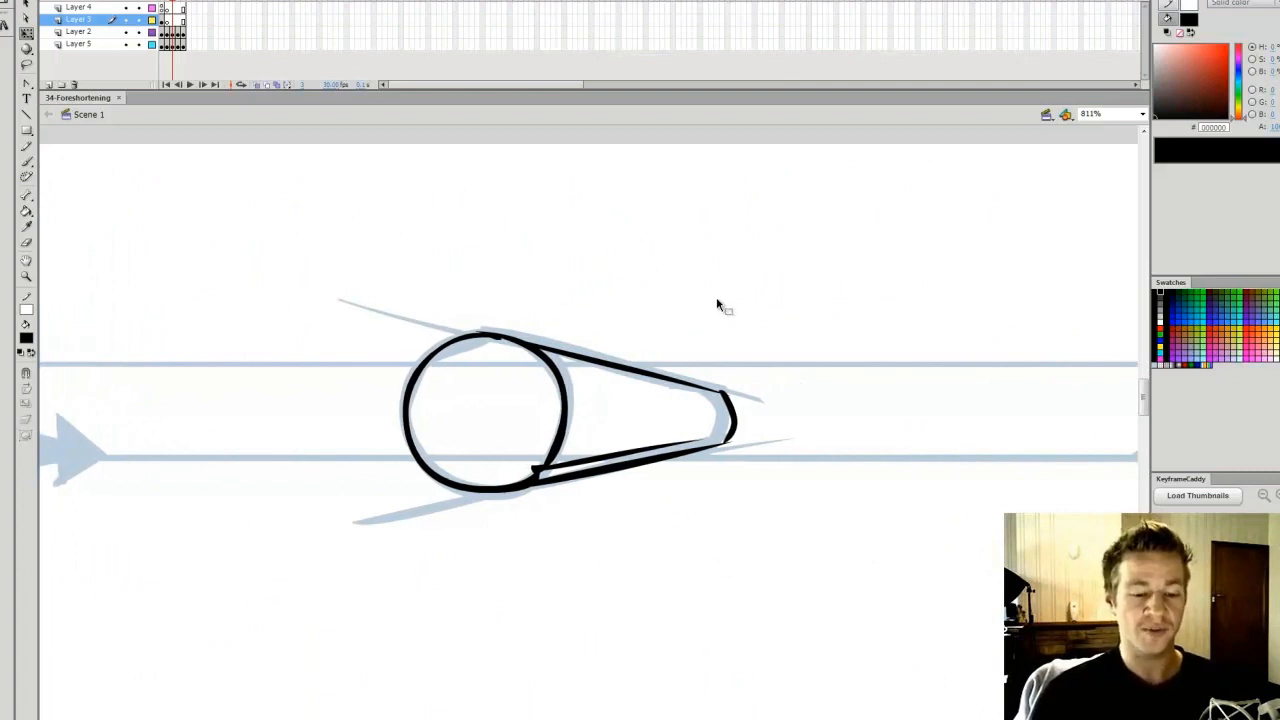
pyautogui.click(1142, 114)
pyautogui.click(1095, 128)
pyautogui.moveTo(457, 143)
pyautogui.mouseDown()
pyautogui.moveTo(740, 357)
pyautogui.moveTo(726, 352)
pyautogui.mouseUp()
pyautogui.moveTo(1146, 404); pyautogui.dragTo(1146, 402)
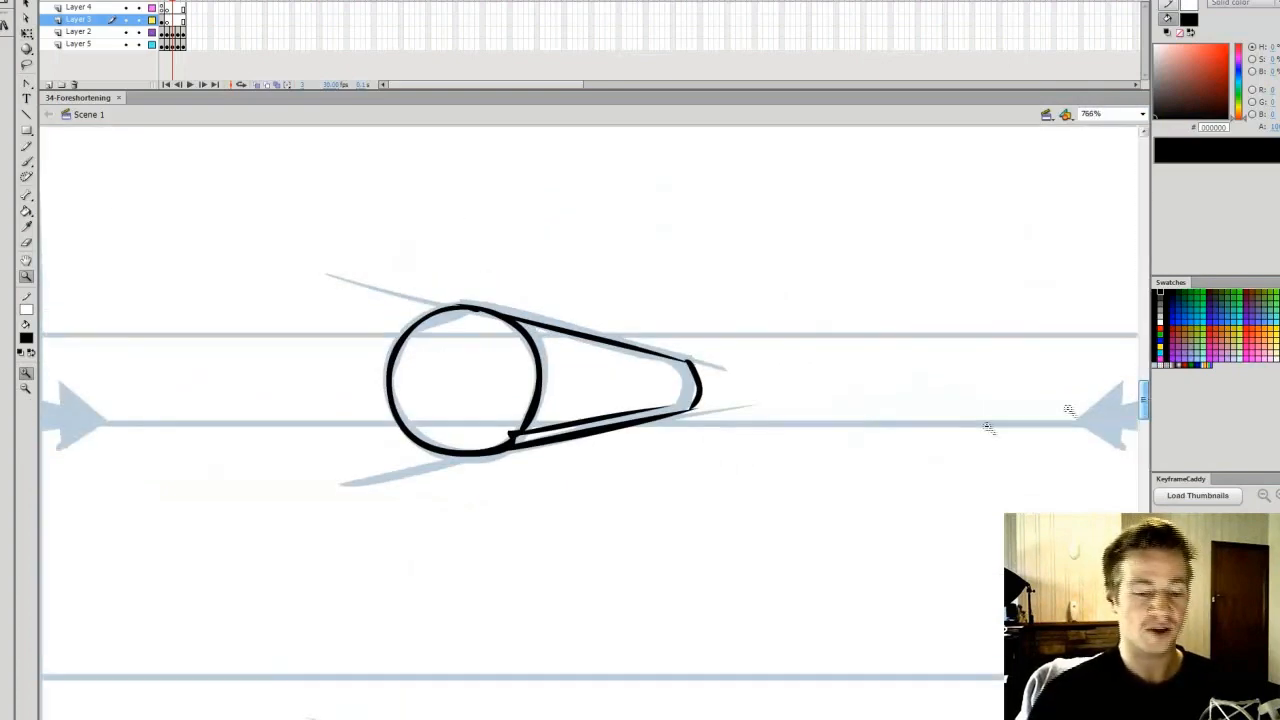
pyautogui.press('q')
pyautogui.moveTo(600, 717); pyautogui.dragTo(590, 717)
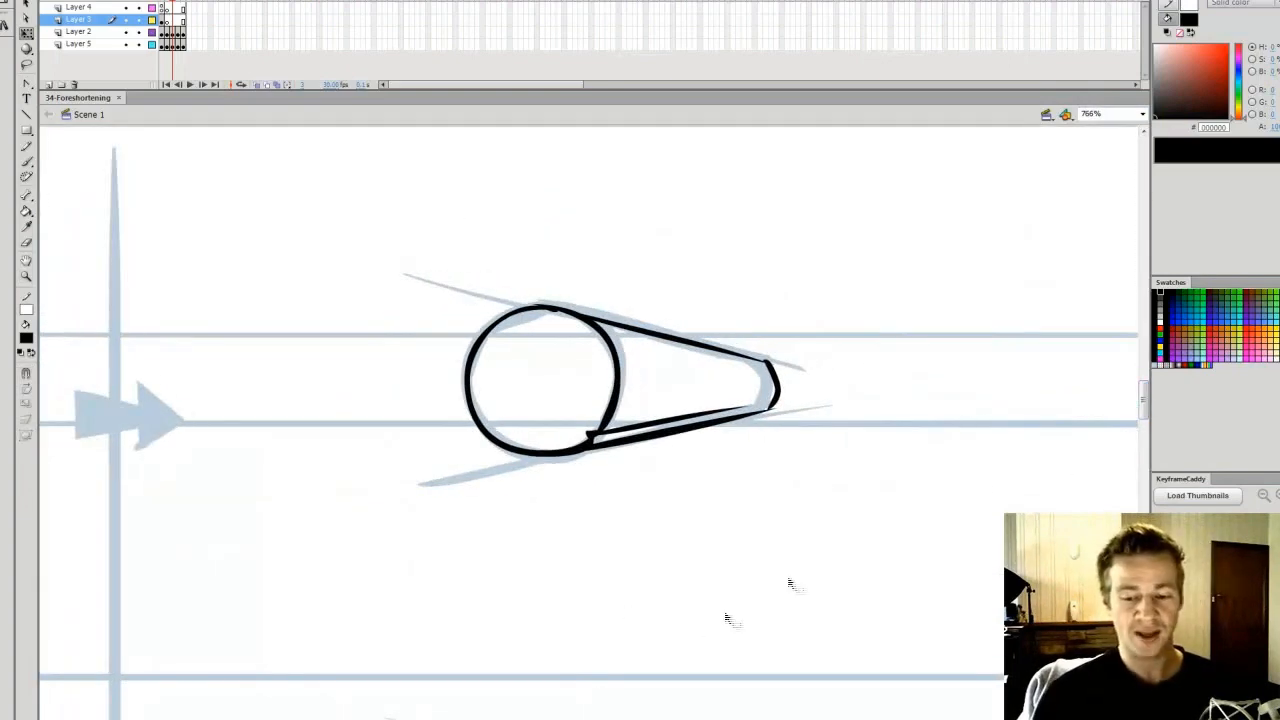
pyautogui.moveTo(1143, 406); pyautogui.dragTo(1143, 402)
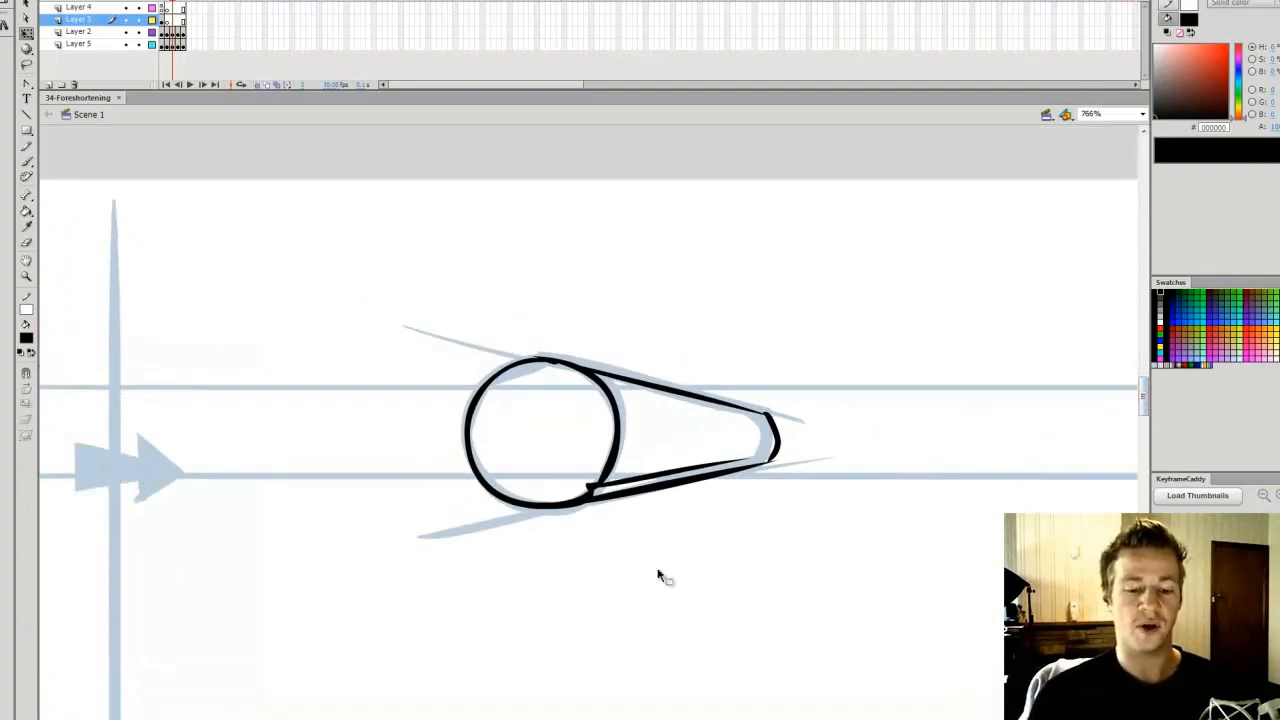
# Examine the axe drawings in the chart's middle row, comparing the side, front and foreshortened views
pyautogui.moveTo(1143, 396); pyautogui.dragTo(1143, 441)
pyautogui.moveTo(545, 718); pyautogui.dragTo(481, 718)
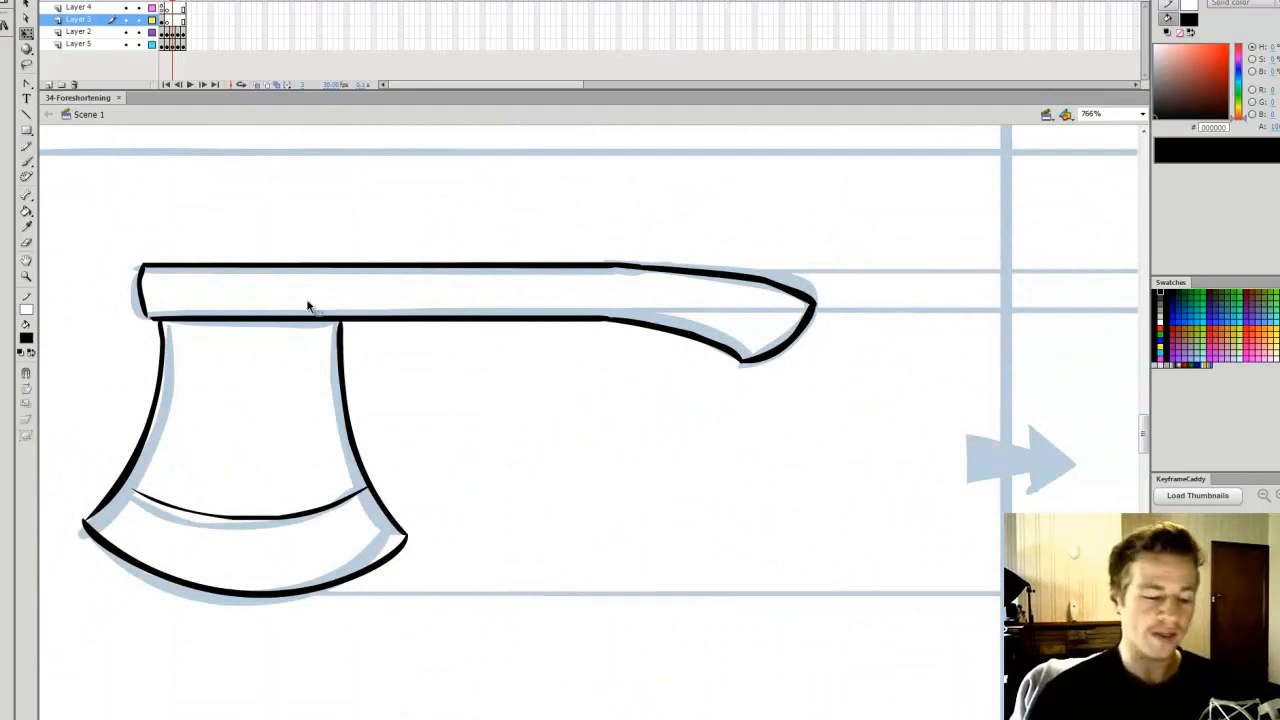
pyautogui.hscroll(15, 588, 420)
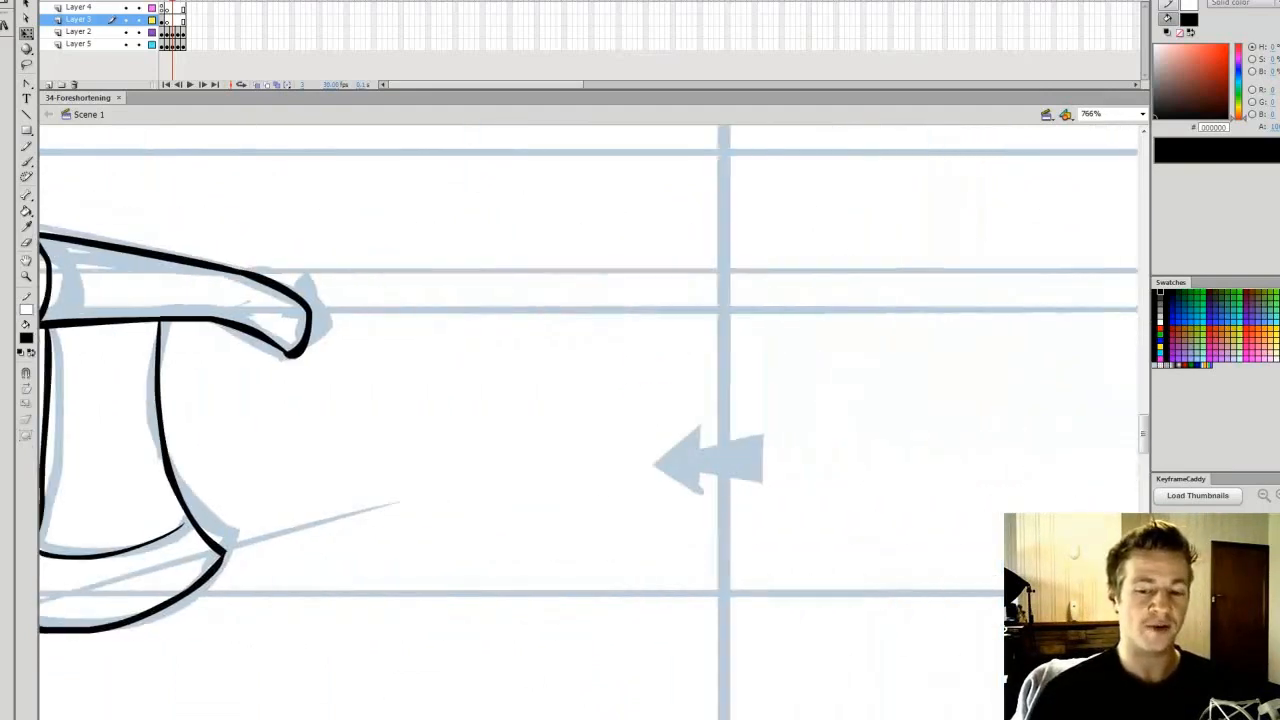
pyautogui.hscroll(2, 709, 700)
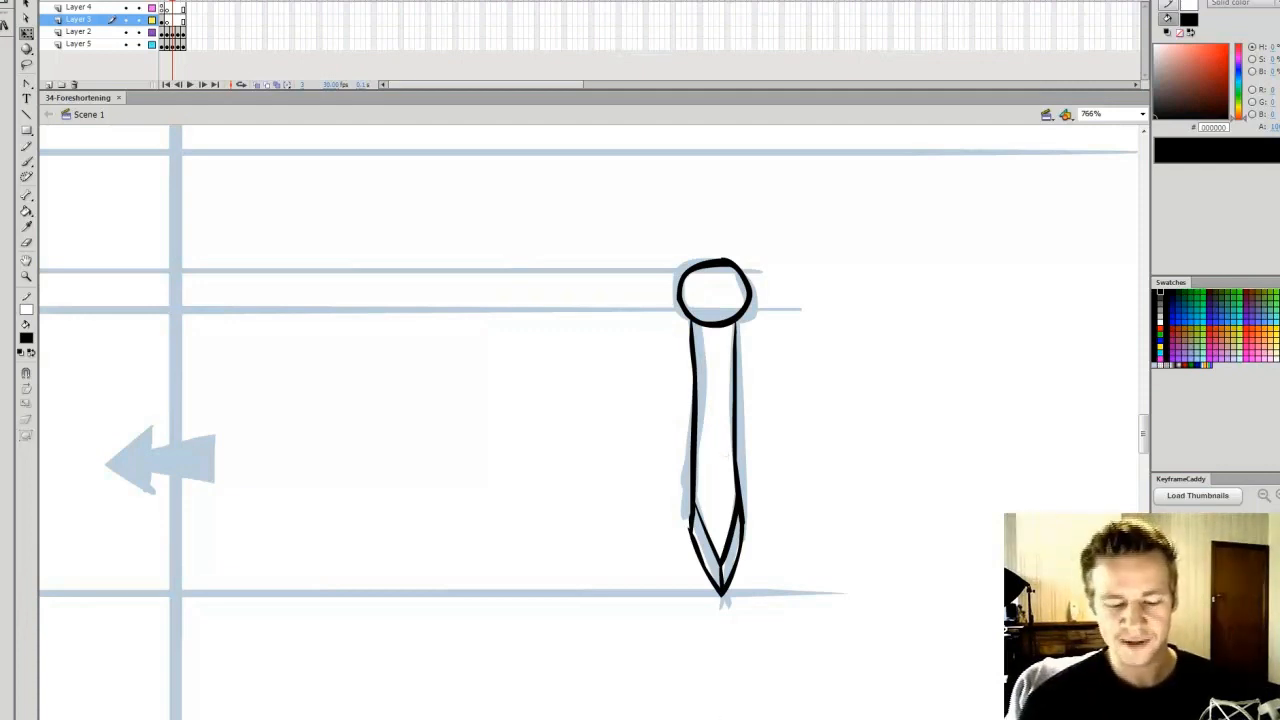
pyautogui.hscroll(-10, 588, 420)
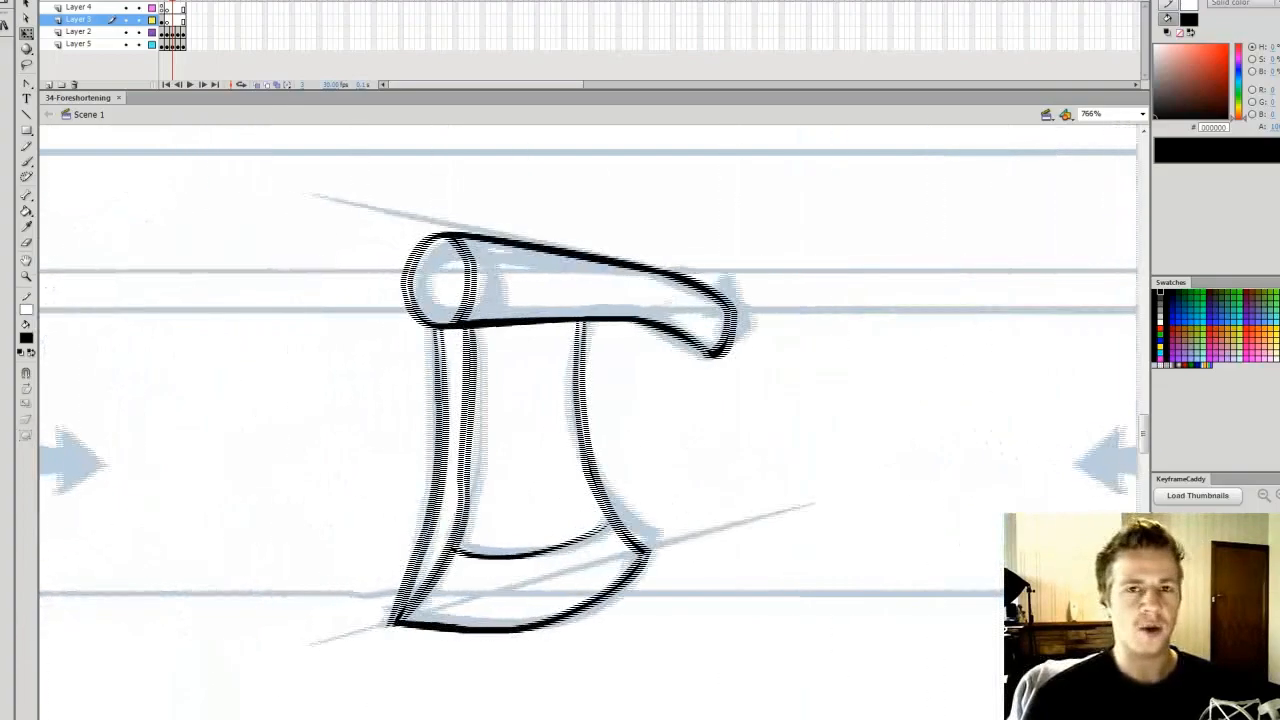
pyautogui.moveTo(615, 719); pyautogui.dragTo(610, 718)
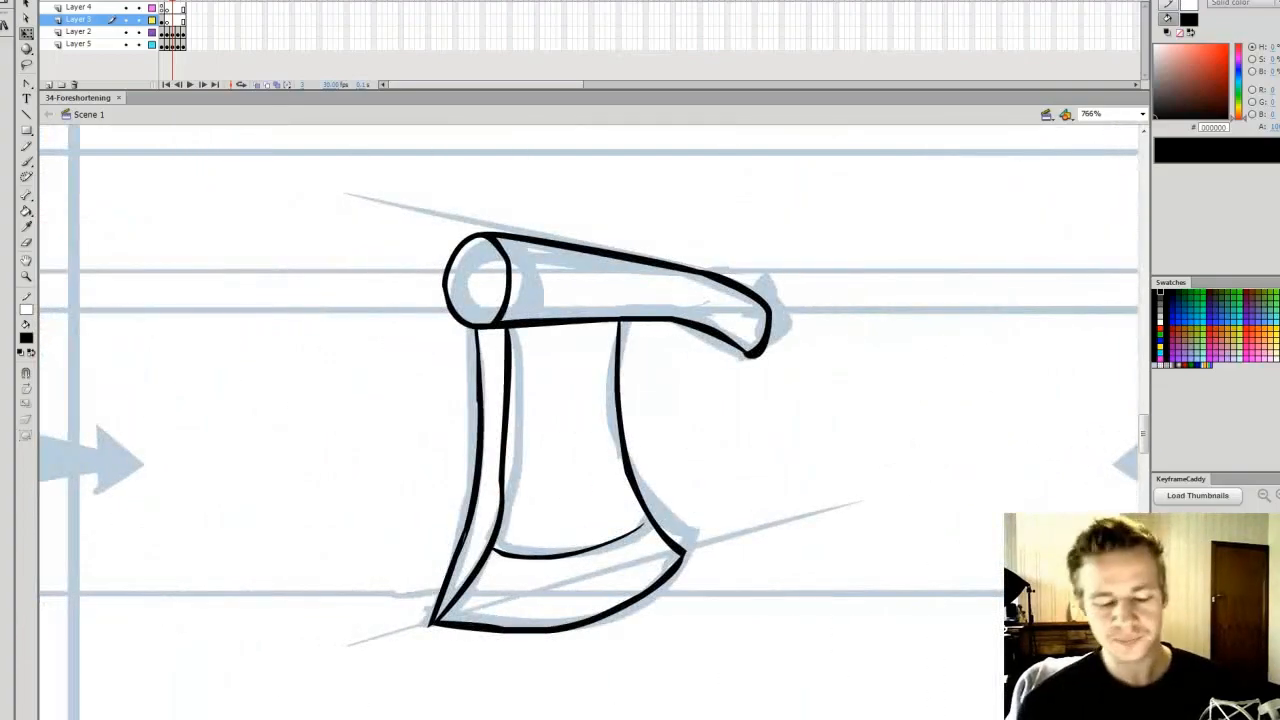
pyautogui.hscroll(-10, 729, 663)
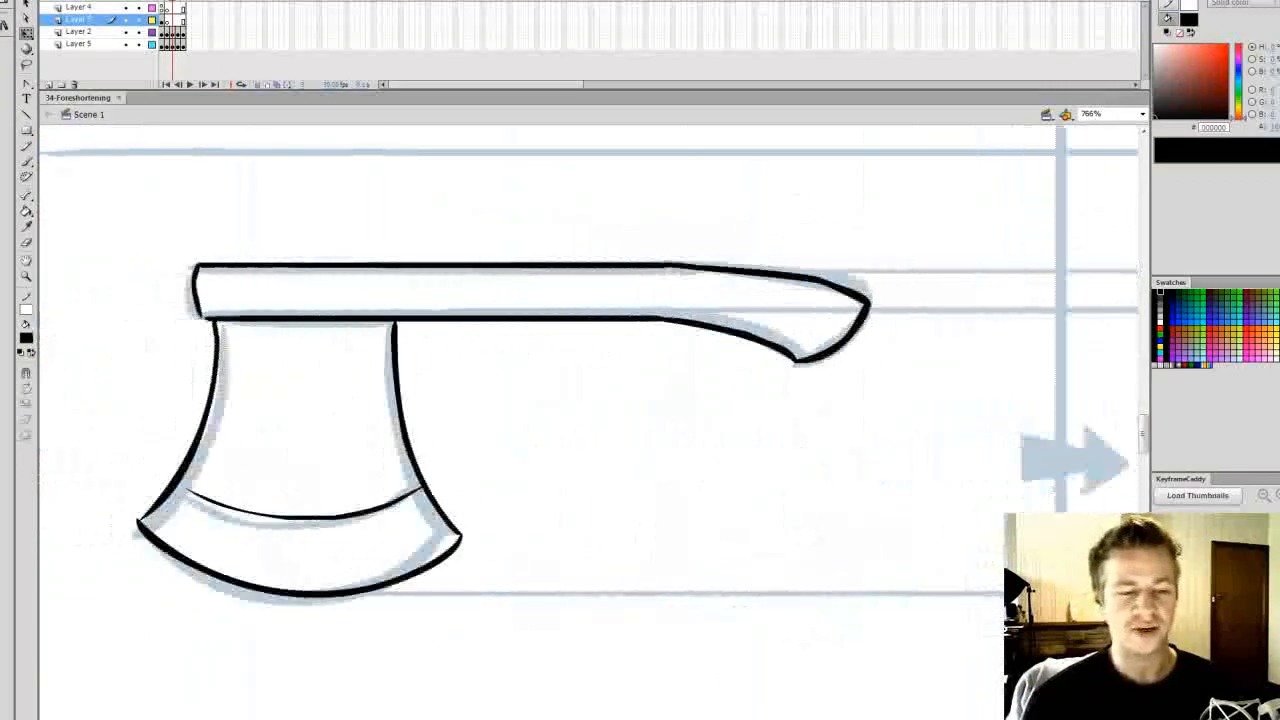
pyautogui.hscroll(-3, 694, 586)
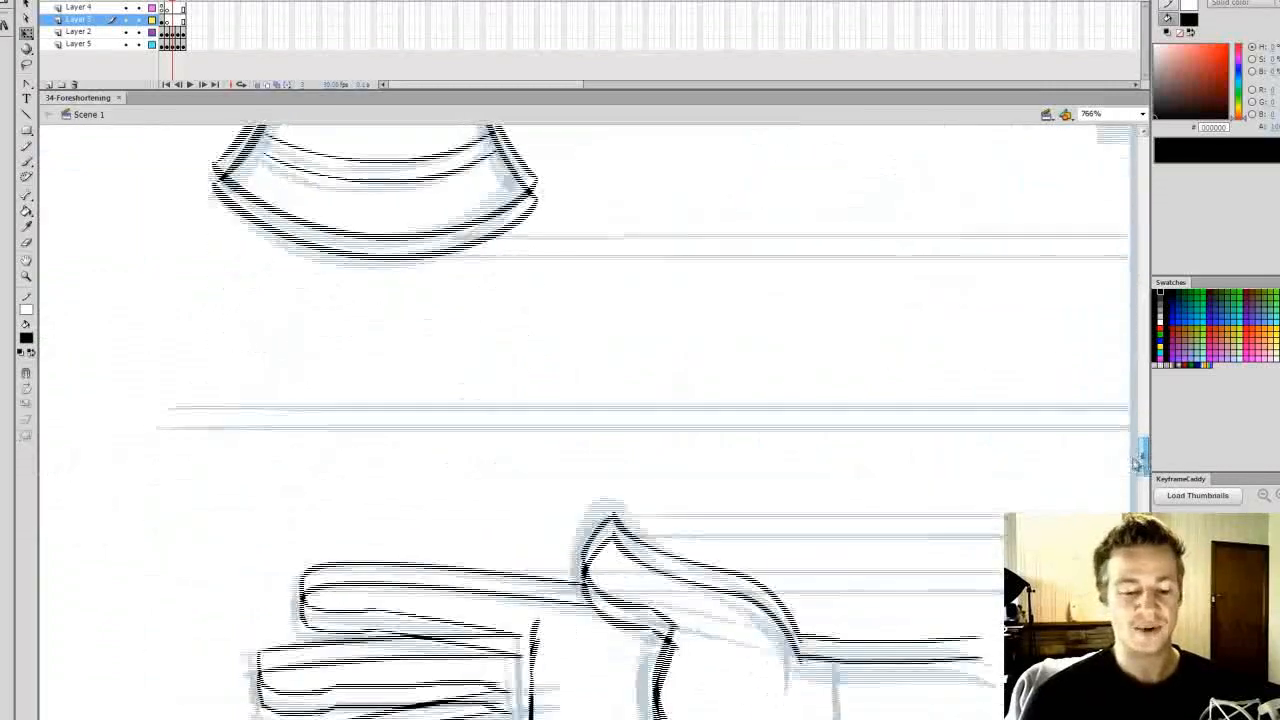
# Examine the hand drawings in the chart's lowest row, then show the whole frame again
pyautogui.scroll(-5, 1137, 462)
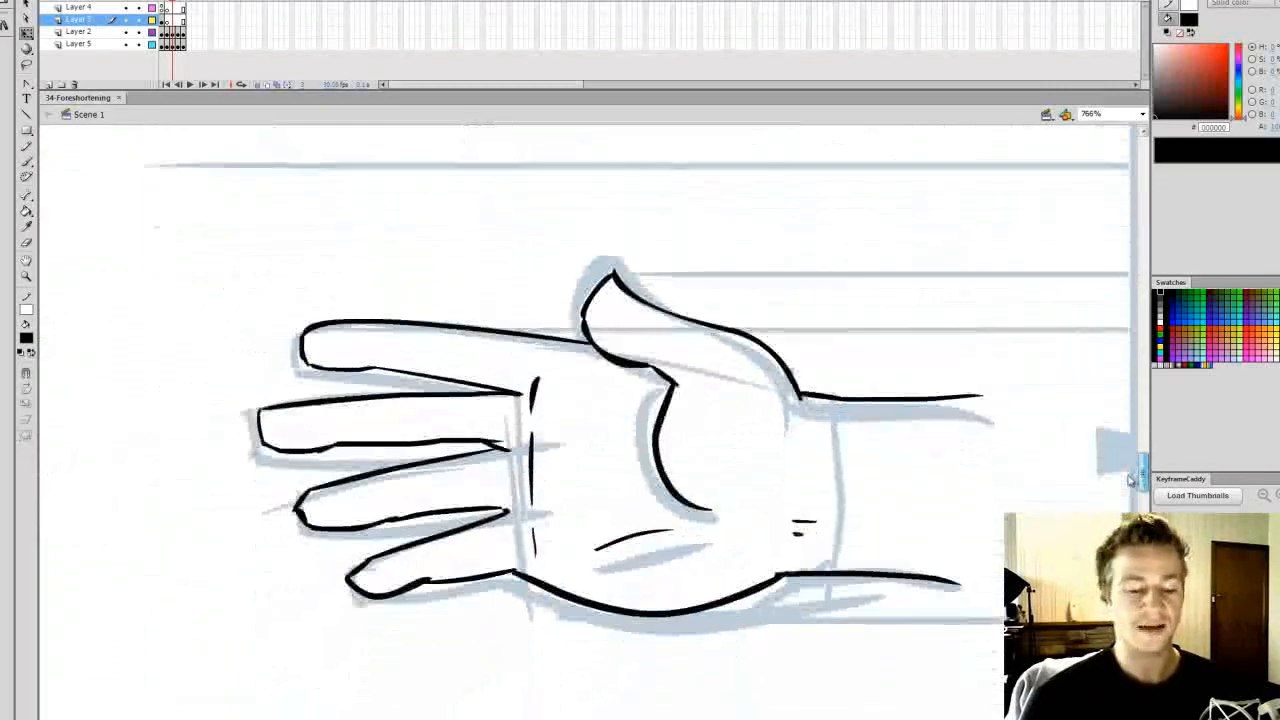
pyautogui.hscroll(10, 590, 420)
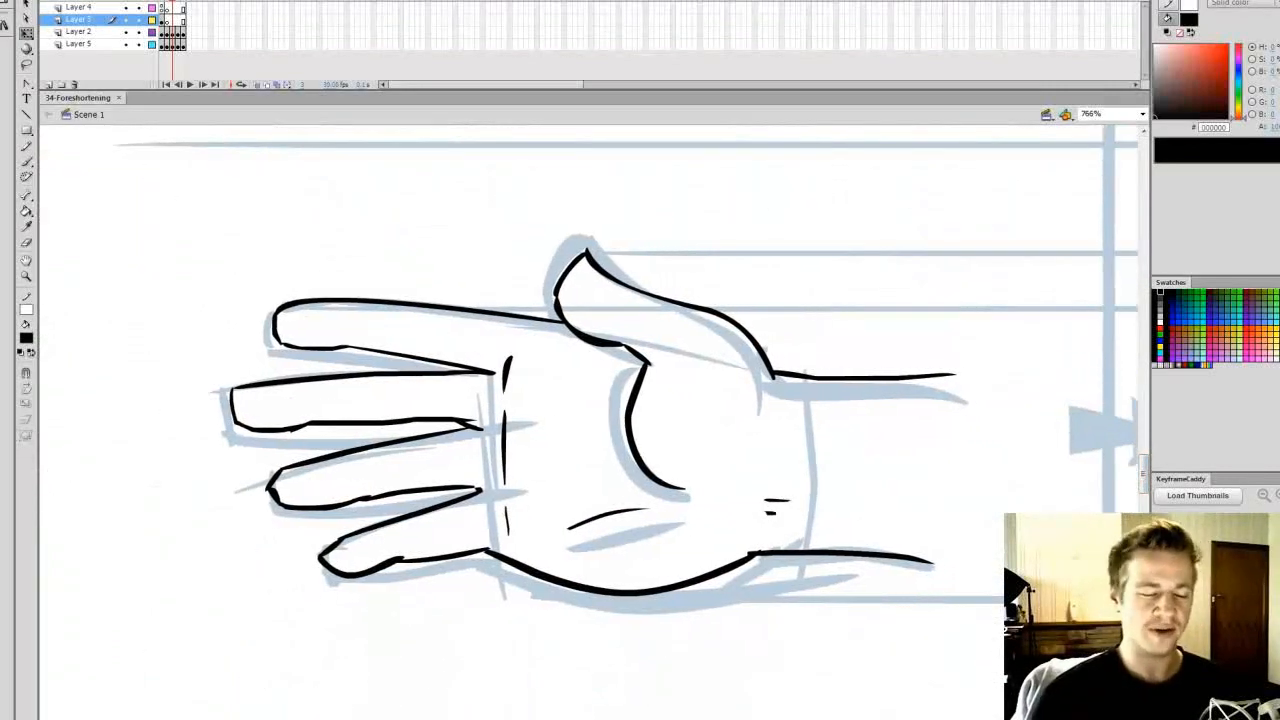
pyautogui.hscroll(10, 630, 592)
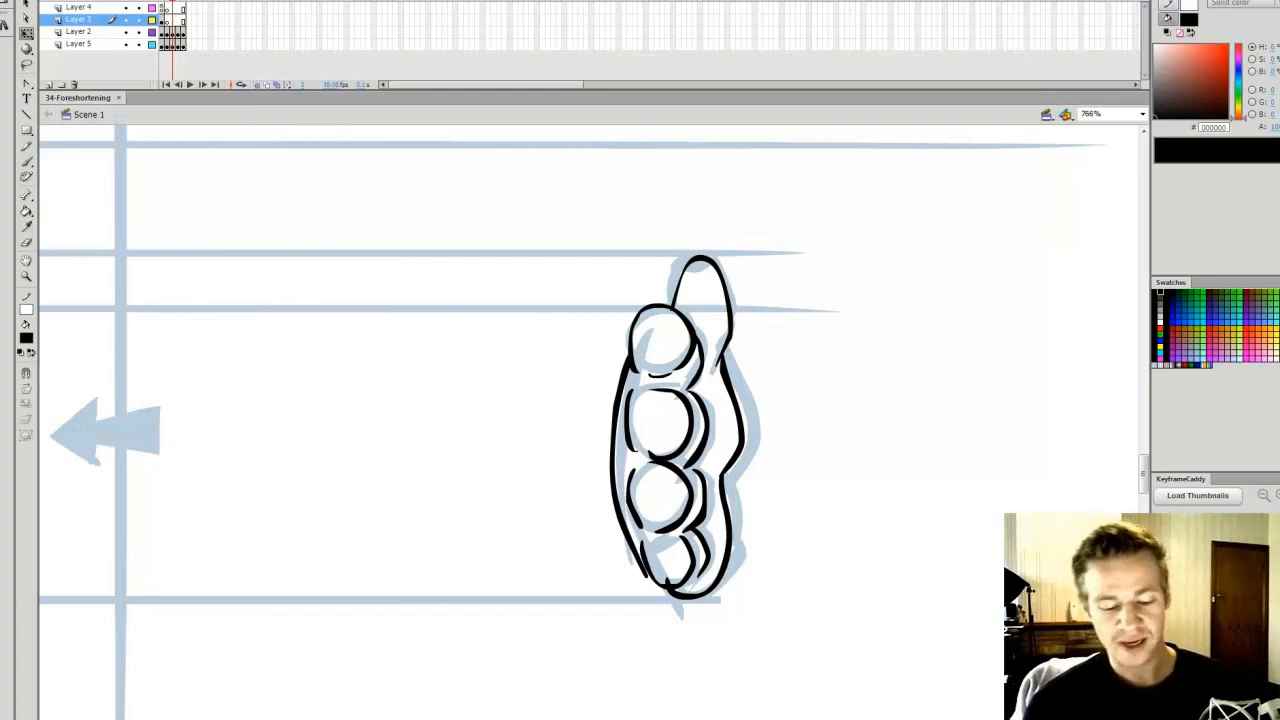
pyautogui.hscroll(-10, 590, 420)
pyautogui.click(1142, 114)
pyautogui.click(1128, 144)
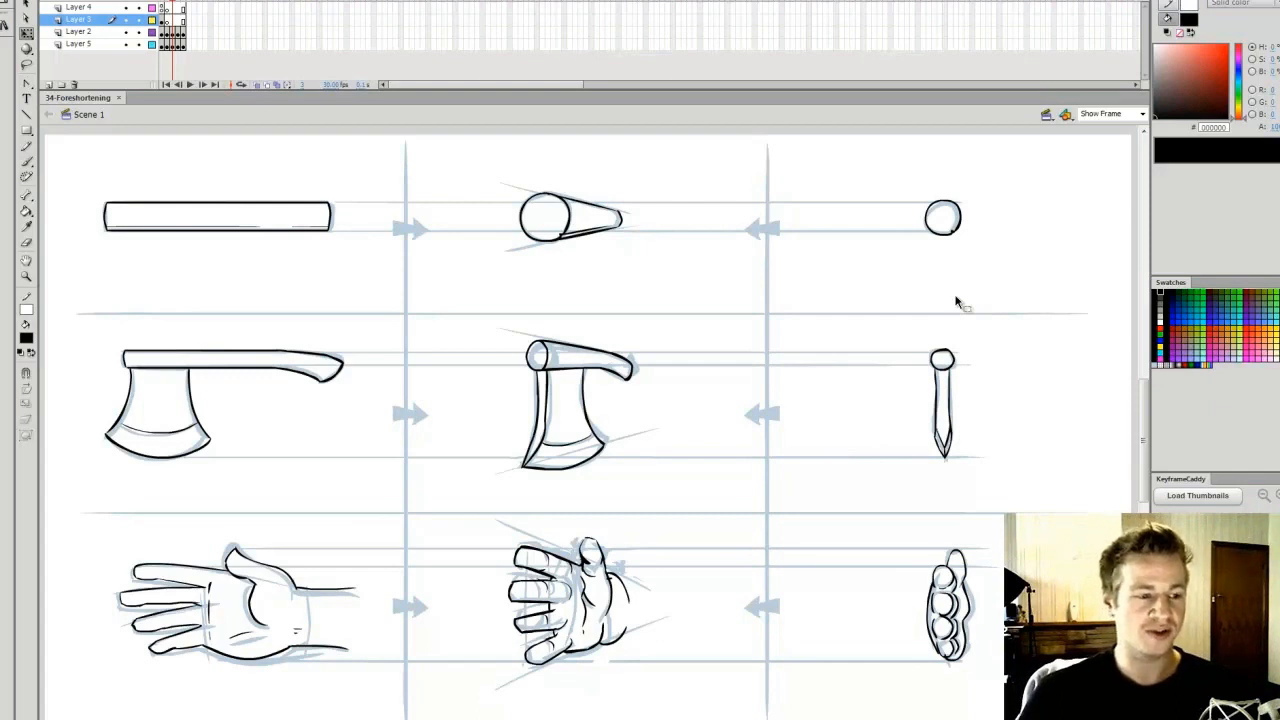
# Advance to the frame with the raised-fist male figure and set up the Brush with red FF0000
pyautogui.press('.')
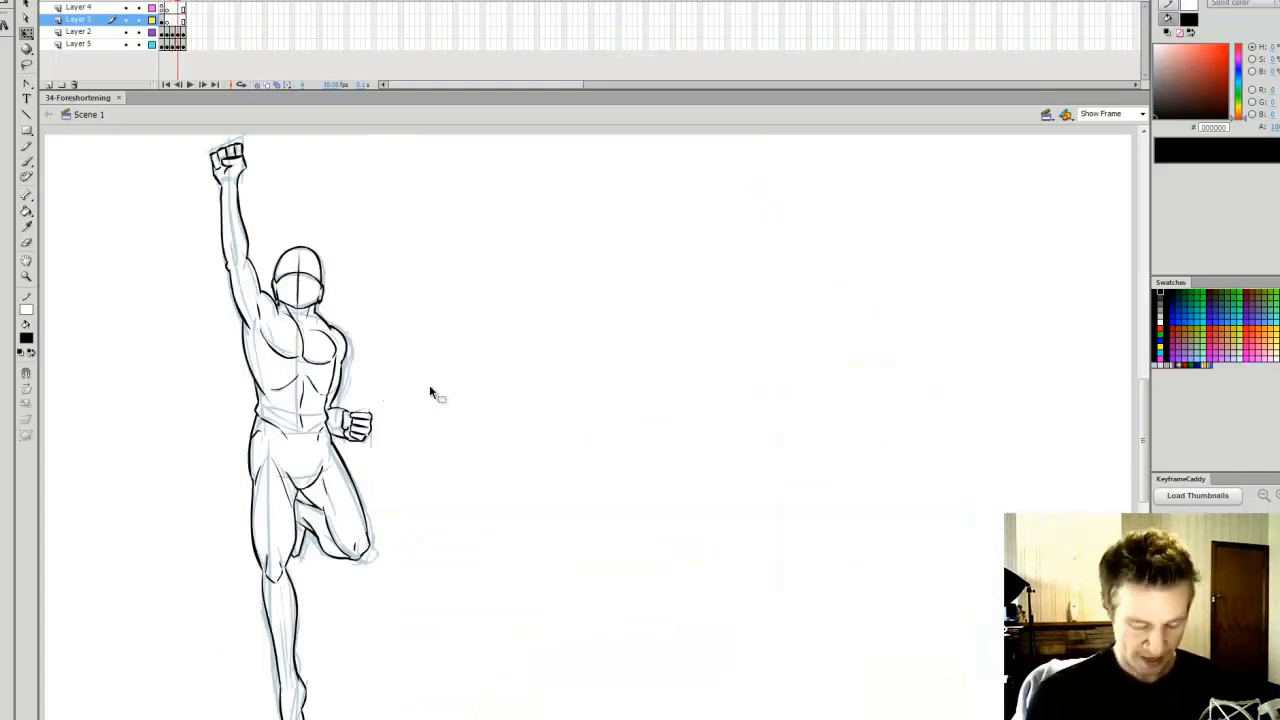
pyautogui.press('z')
pyautogui.moveTo(391, 131); pyautogui.dragTo(178, 640)
pyautogui.moveTo(1145, 425)
pyautogui.mouseDown()
pyautogui.moveTo(1145, 452)
pyautogui.moveTo(1145, 420)
pyautogui.mouseUp()
pyautogui.press('b')
pyautogui.click(1160, 322)
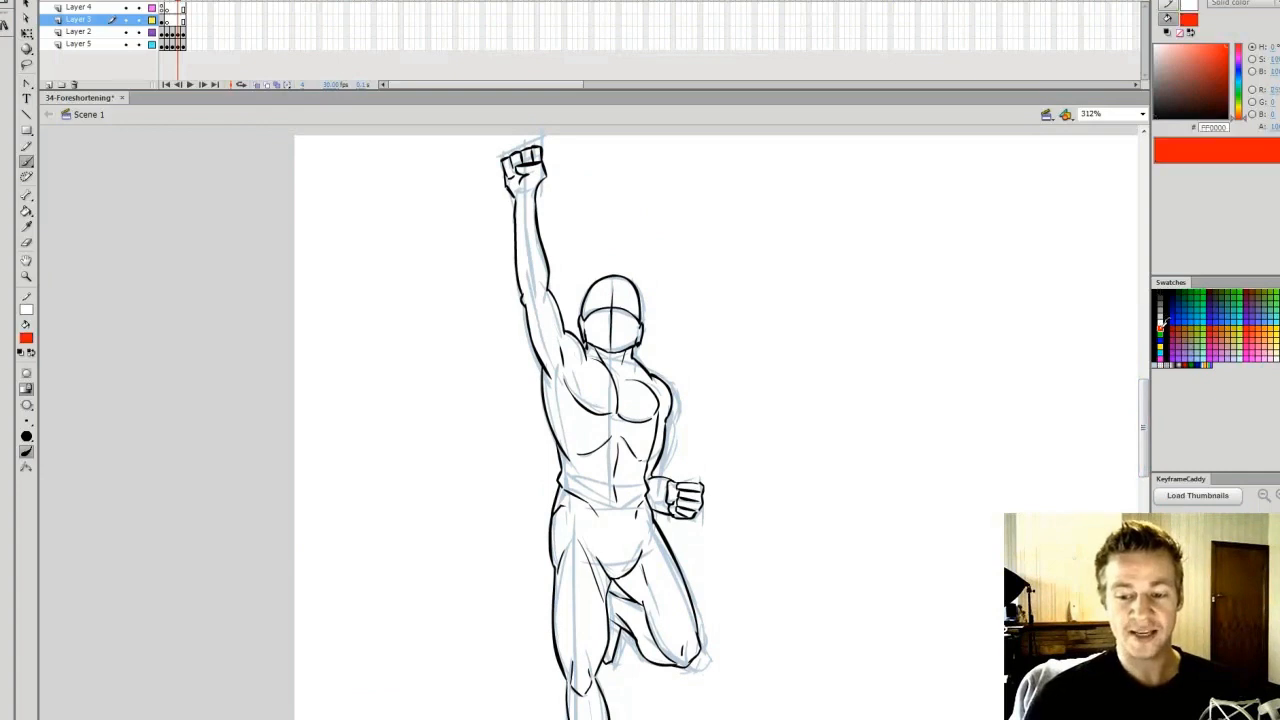
# Sketch a curved red three-dimensional arrow beside the male figure and delete it
pyautogui.moveTo(764, 378)
pyautogui.mouseDown()
pyautogui.moveTo(839, 326)
pyautogui.moveTo(789, 385)
pyautogui.moveTo(822, 360)
pyautogui.moveTo(826, 385)
pyautogui.moveTo(888, 394)
pyautogui.moveTo(919, 332)
pyautogui.moveTo(851, 339)
pyautogui.moveTo(813, 366)
pyautogui.moveTo(919, 321)
pyautogui.mouseUp()
pyautogui.moveTo(807, 384)
pyautogui.mouseDown()
pyautogui.moveTo(920, 319)
pyautogui.moveTo(881, 379)
pyautogui.moveTo(806, 380)
pyautogui.mouseUp()
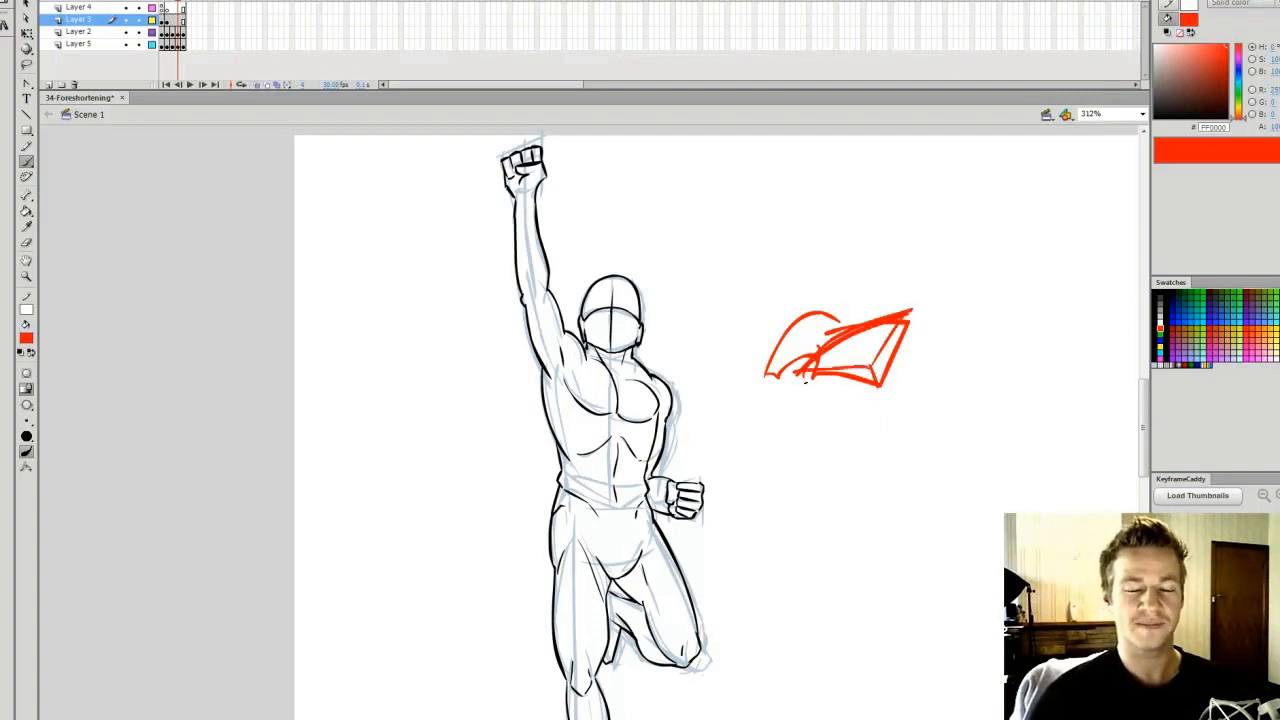
pyautogui.press('q')
pyautogui.moveTo(932, 286); pyautogui.dragTo(757, 425)
pyautogui.press('Delete')
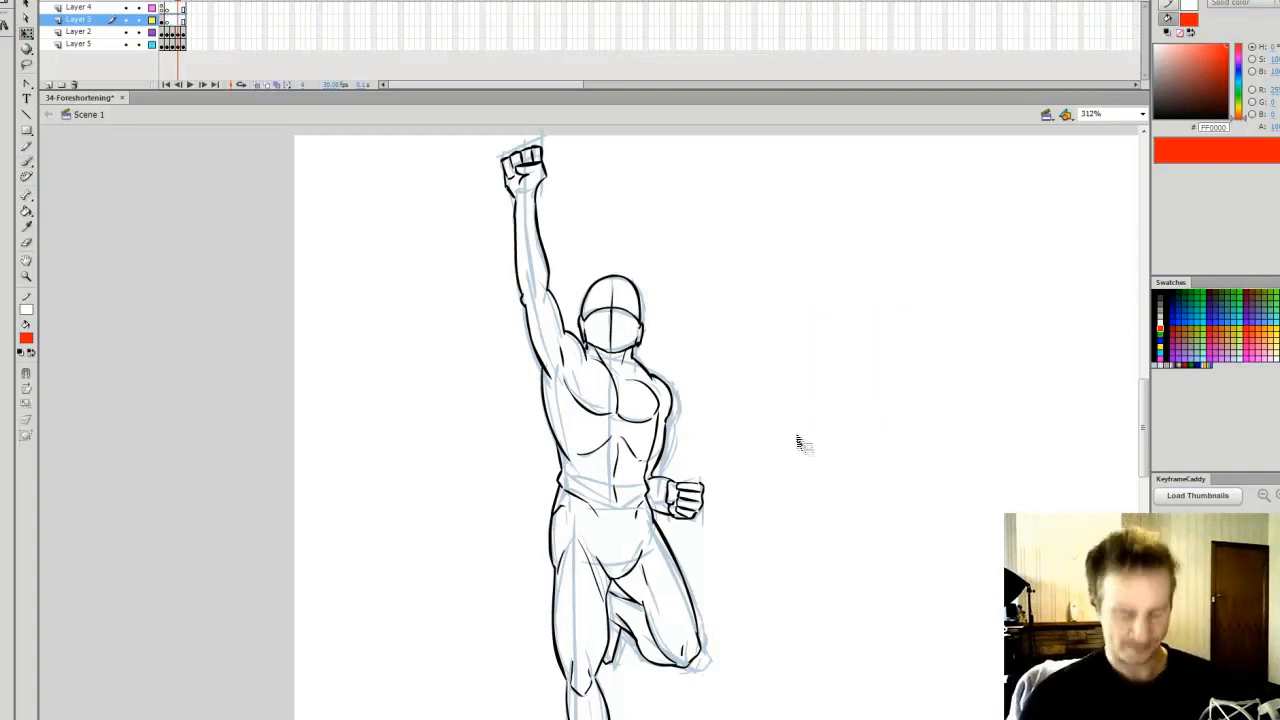
# Advance to the frame with the female figure, examine her pose, and fit the frame in the window
pyautogui.press('b')
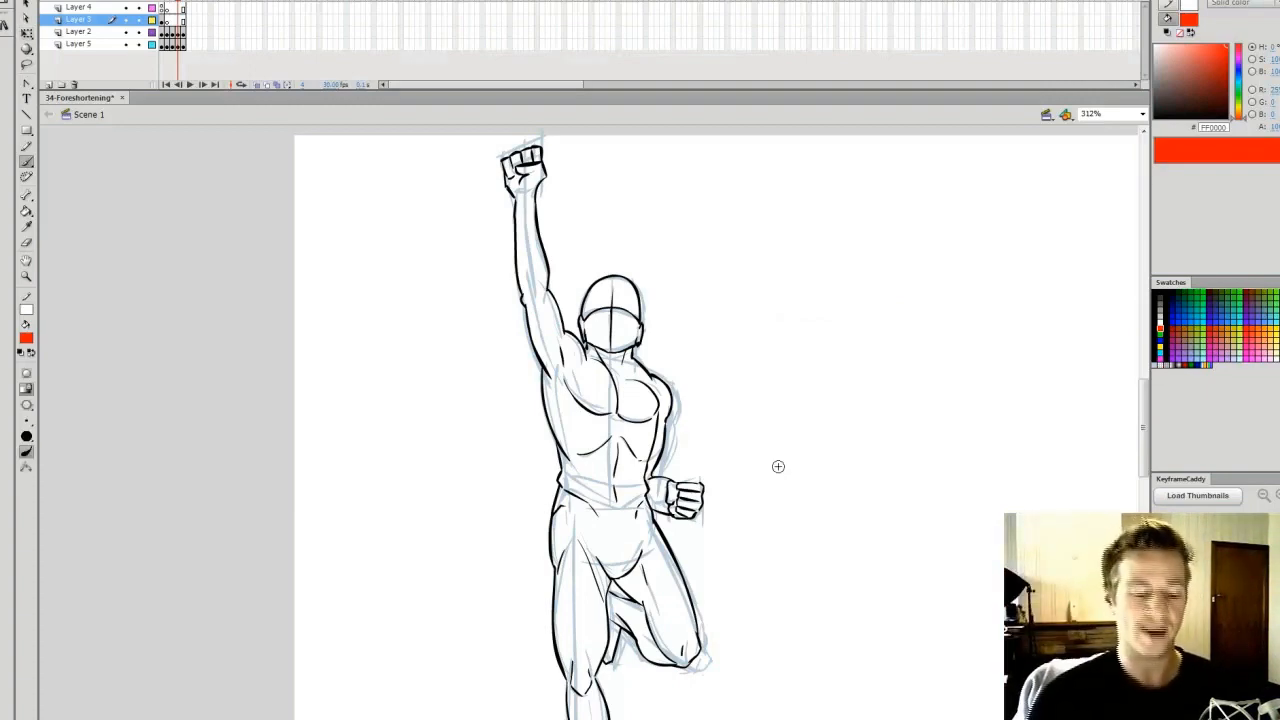
pyautogui.moveTo(505, 718)
pyautogui.mouseDown()
pyautogui.moveTo(544, 718)
pyautogui.moveTo(522, 718)
pyautogui.mouseUp()
pyautogui.press('q')
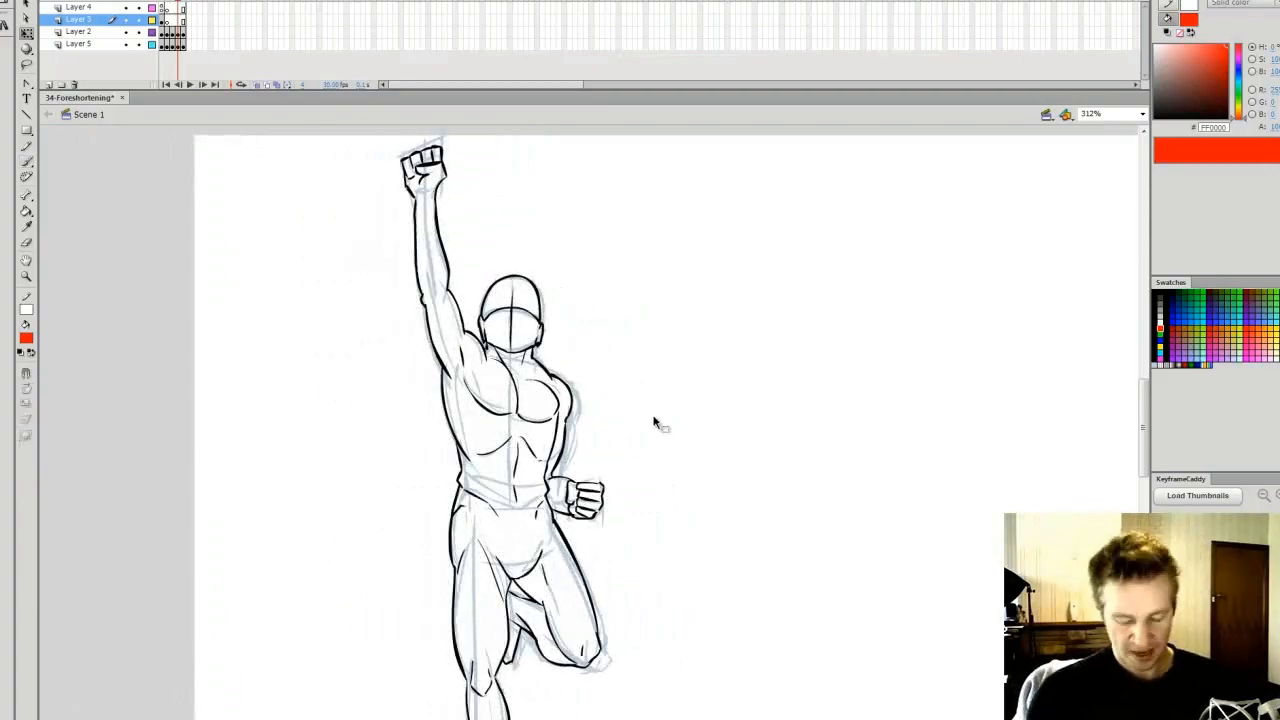
pyautogui.press('.')
pyautogui.moveTo(522, 718); pyautogui.dragTo(515, 718)
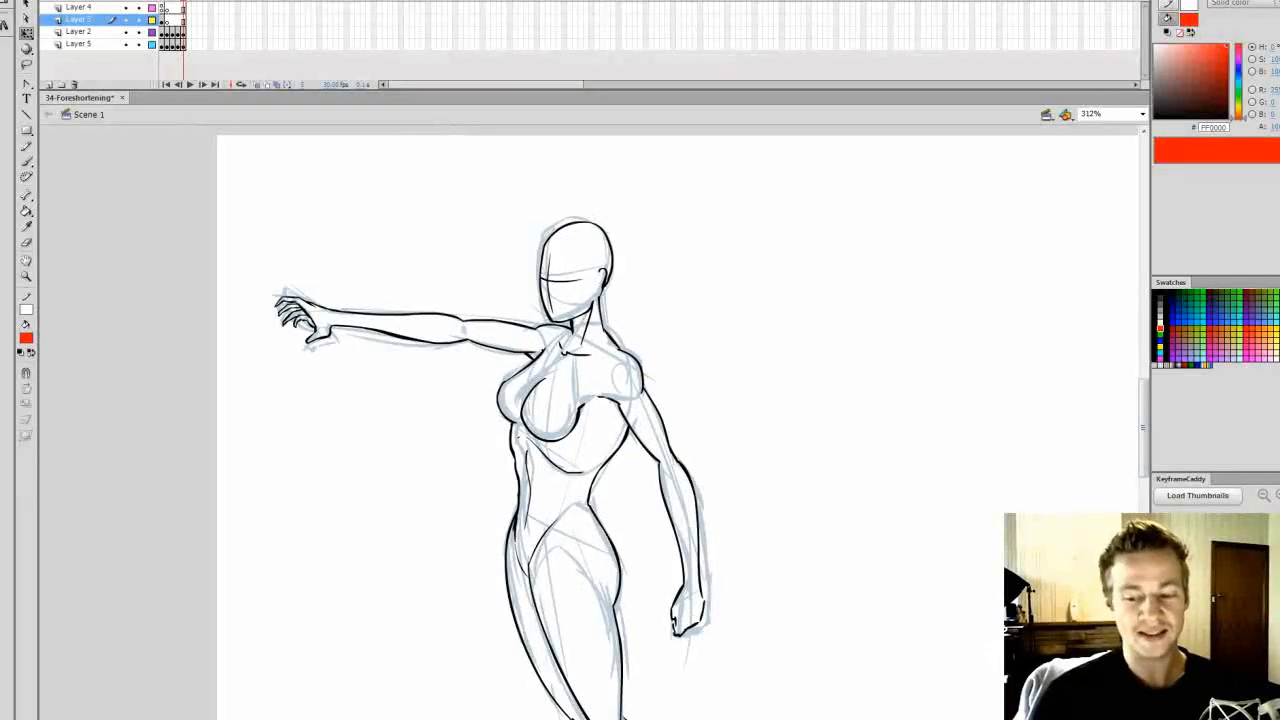
pyautogui.moveTo(1144, 407); pyautogui.dragTo(1144, 414)
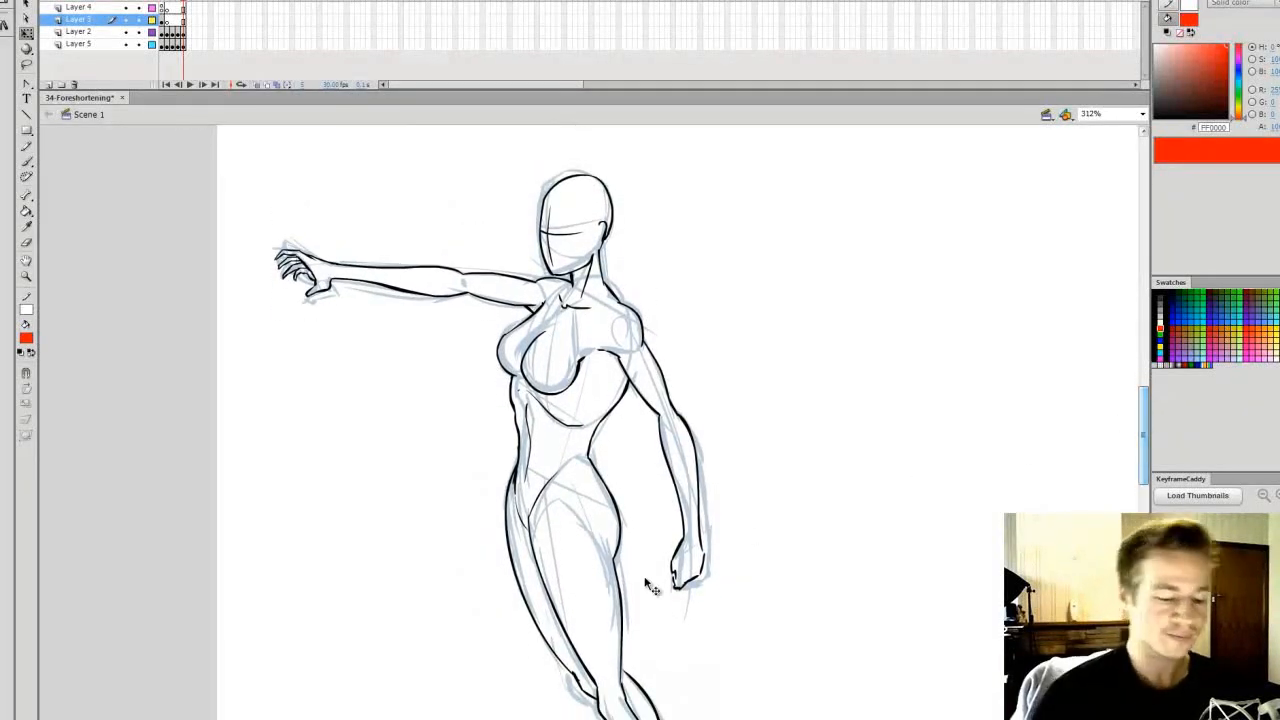
pyautogui.moveTo(515, 718); pyautogui.dragTo(515, 718)
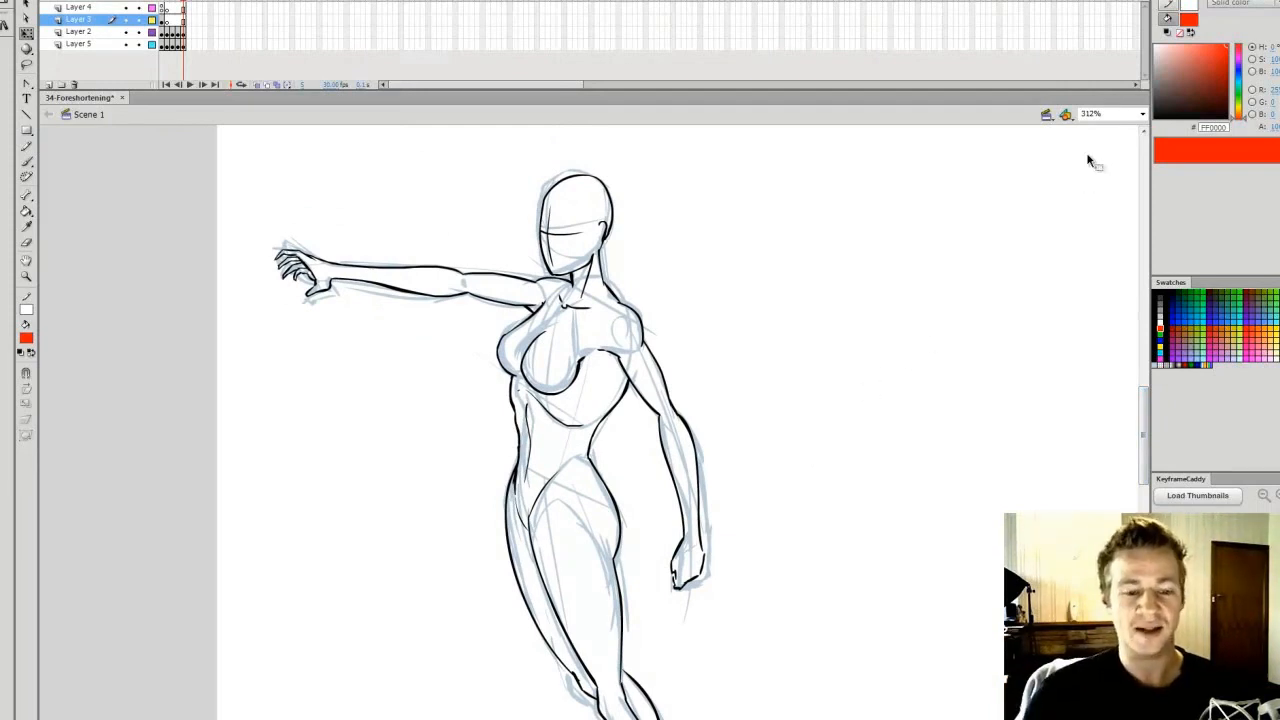
pyautogui.click(1141, 114)
pyautogui.click(1098, 126)
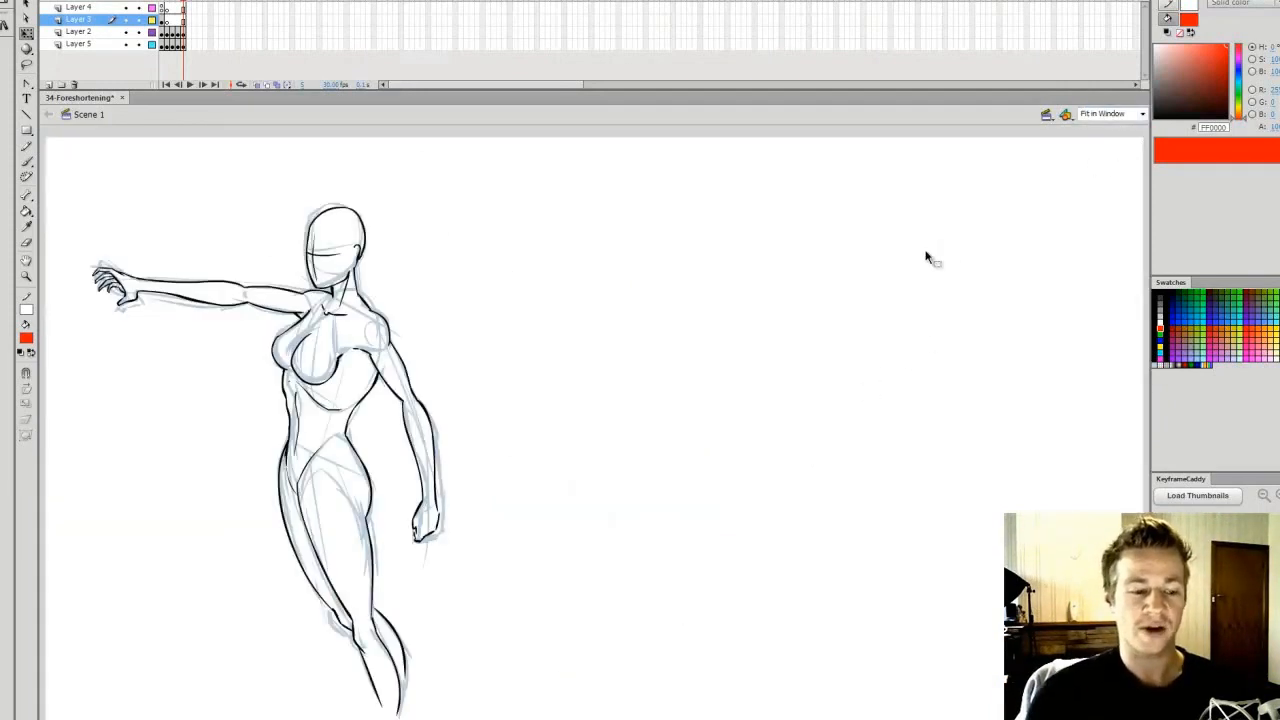
# Brush a red arrow curving around toward the viewer beside the female figure and delete it
pyautogui.press('b')
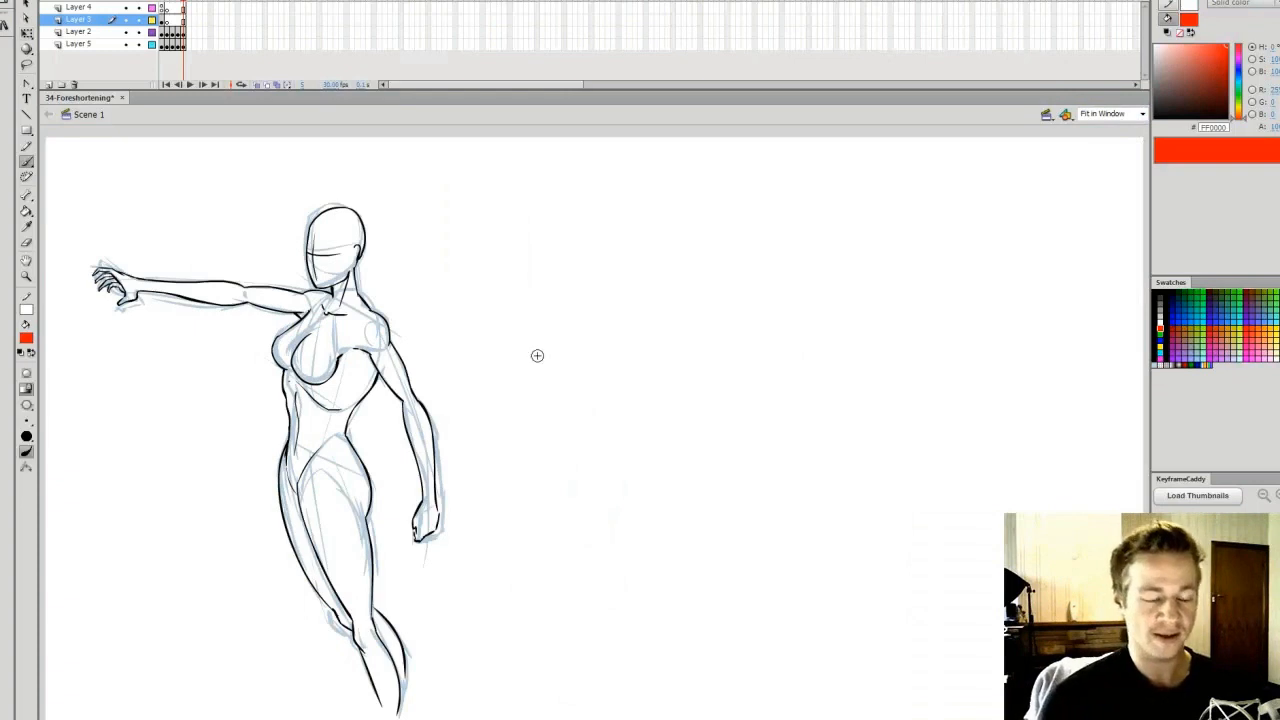
pyautogui.moveTo(671, 315)
pyautogui.mouseDown()
pyautogui.moveTo(512, 341)
pyautogui.moveTo(550, 341)
pyautogui.moveTo(504, 377)
pyautogui.moveTo(535, 390)
pyautogui.mouseUp()
pyautogui.moveTo(543, 340)
pyautogui.mouseDown()
pyautogui.moveTo(560, 337)
pyautogui.moveTo(590, 375)
pyautogui.moveTo(575, 380)
pyautogui.mouseUp()
pyautogui.moveTo(563, 337); pyautogui.dragTo(648, 318)
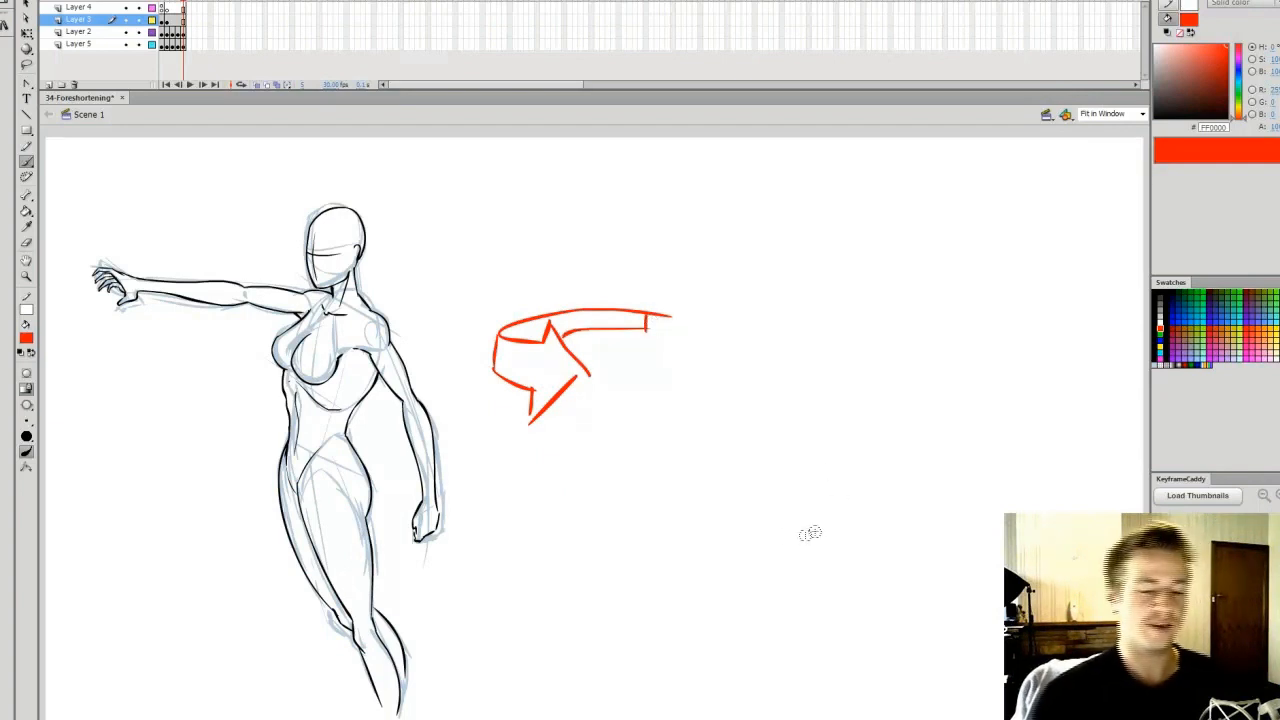
pyautogui.press('v')
pyautogui.moveTo(700, 270); pyautogui.dragTo(482, 448)
pyautogui.press('Delete')
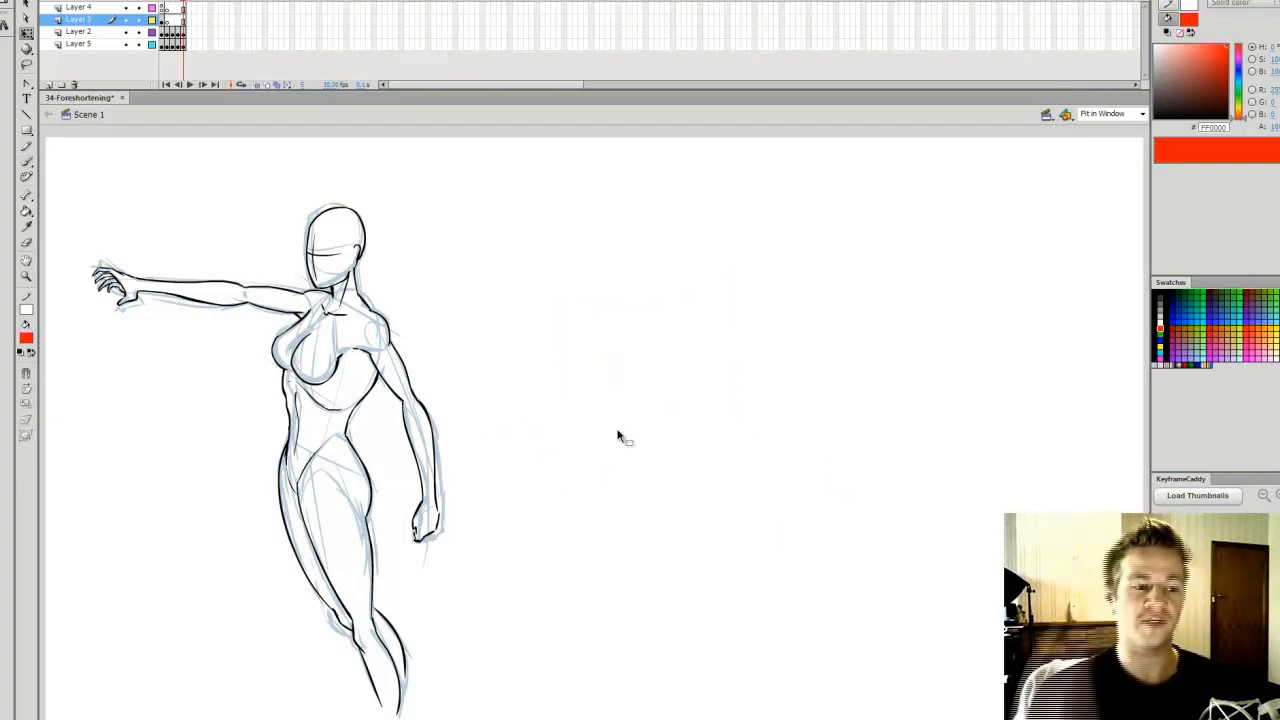
# Save the file, insert blank keyframes in the upper layers at the two figure frames, and return to the male figure
pyautogui.press(',')
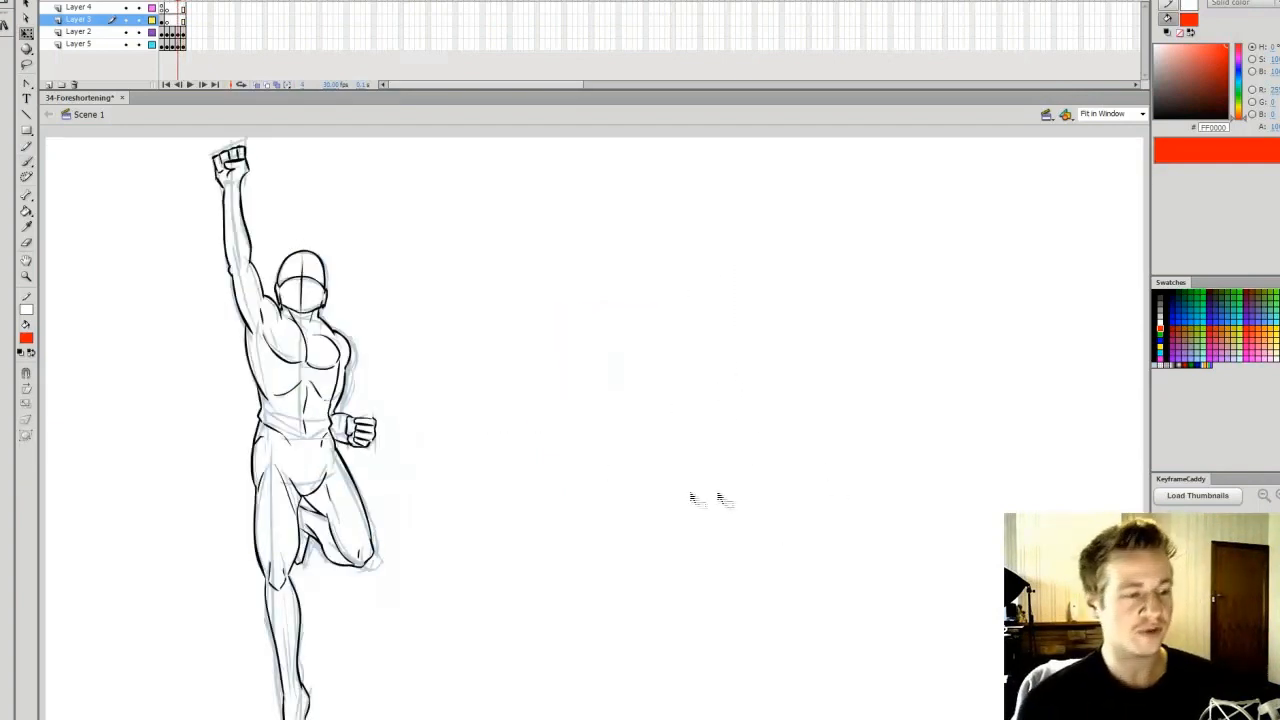
pyautogui.hotkey('ctrl', 's')
pyautogui.press('F7')
pyautogui.moveTo(179, 8); pyautogui.dragTo(184, 8)
pyautogui.press('F7')
pyautogui.press(',')
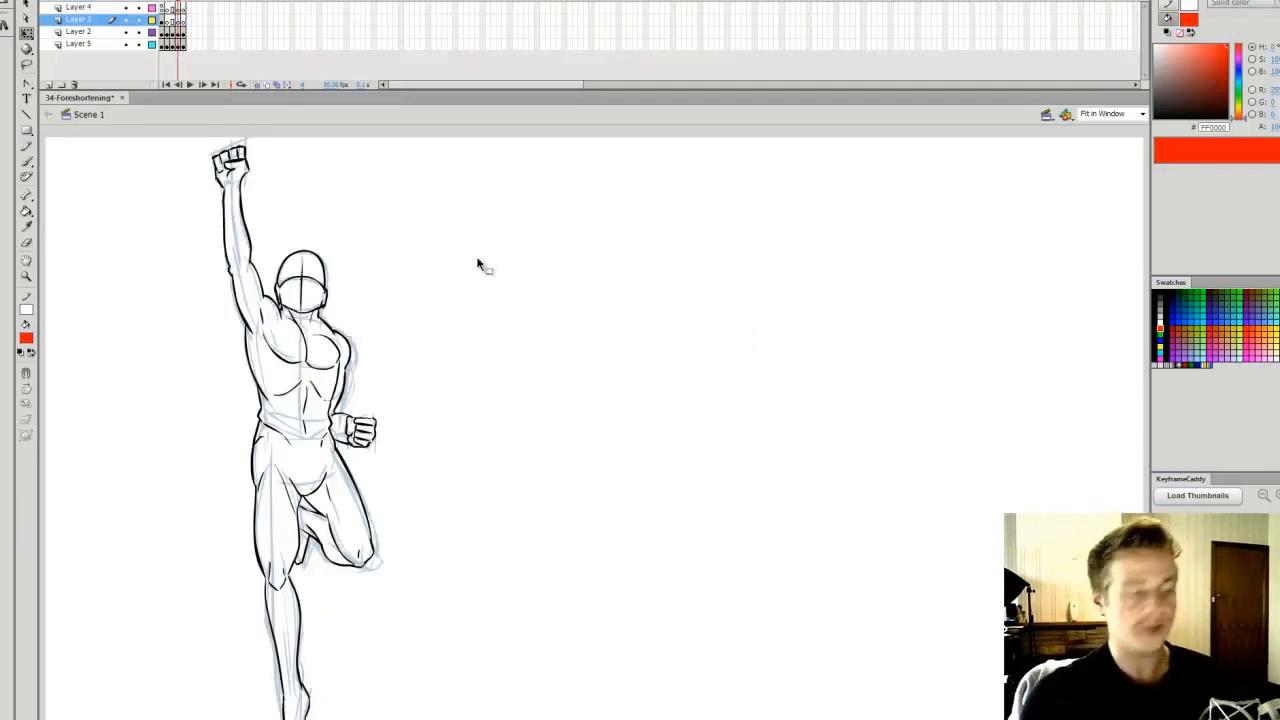
# Save the file and zoom in on the male figure's upper body
pyautogui.hotkey('ctrl', 's')
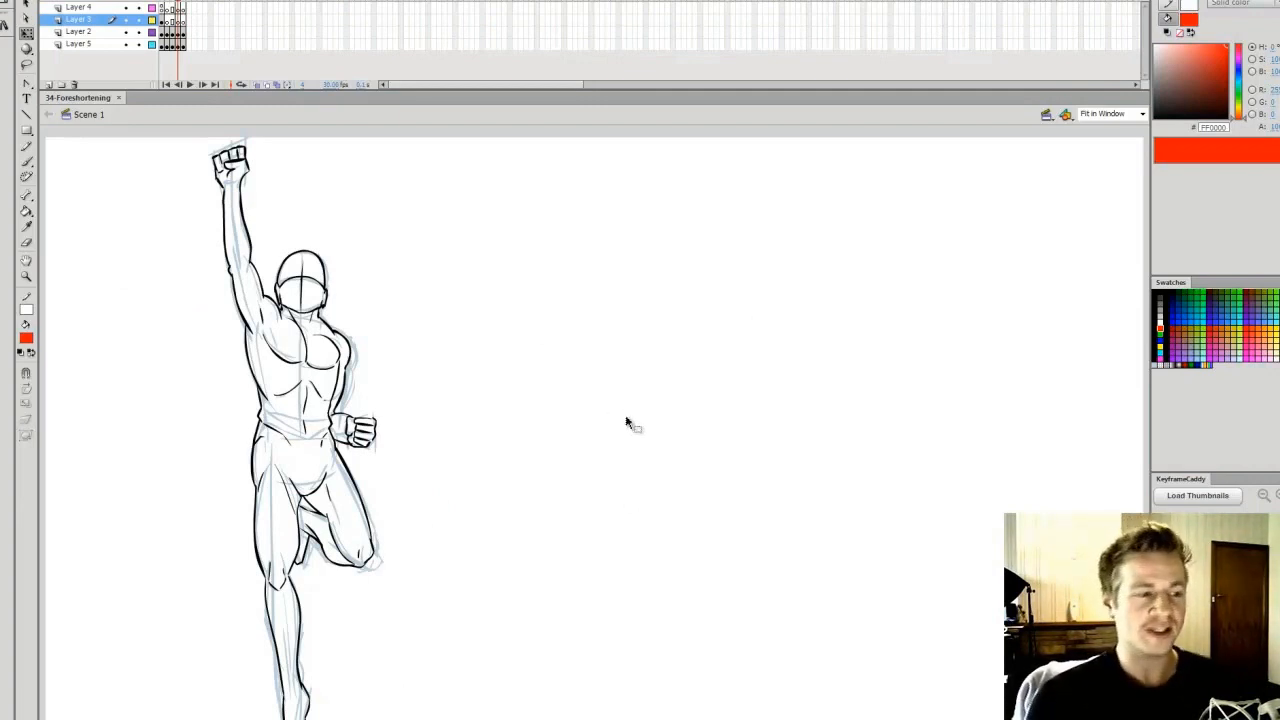
pyautogui.press('z')
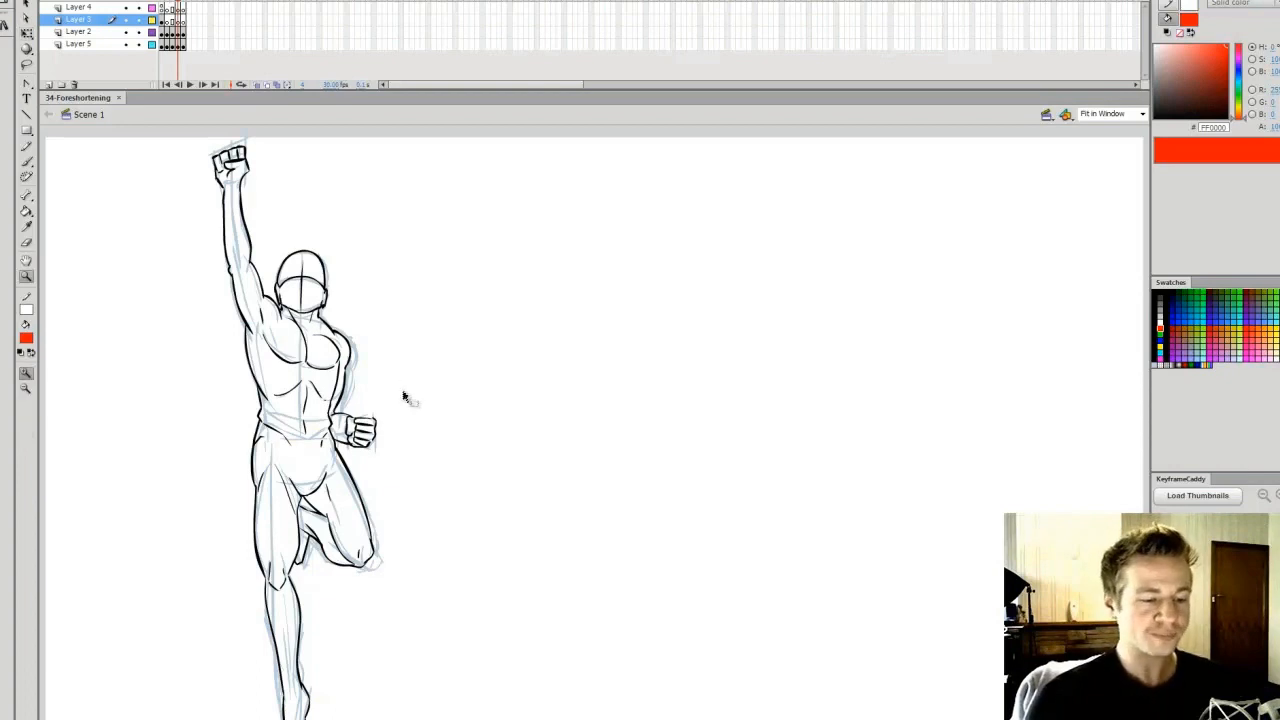
pyautogui.press('q')
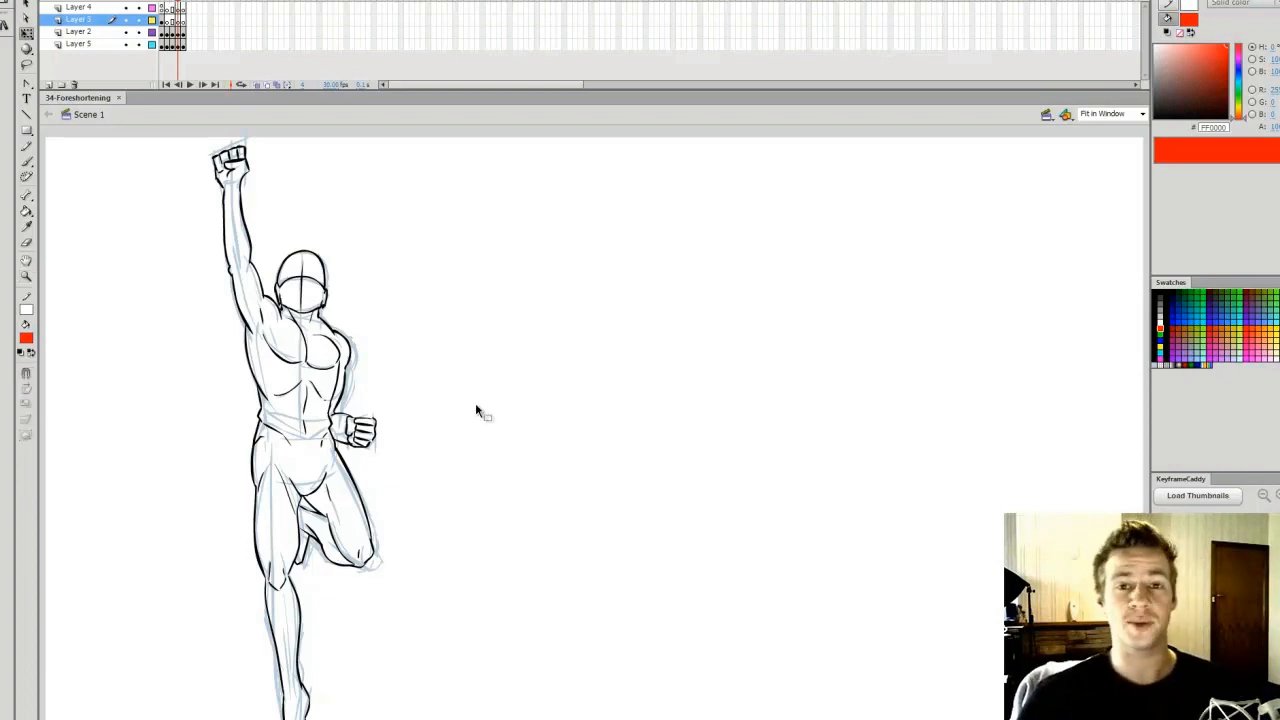
pyautogui.keyDown('ctrl'); pyautogui.click(294, 371); pyautogui.keyUp('ctrl')
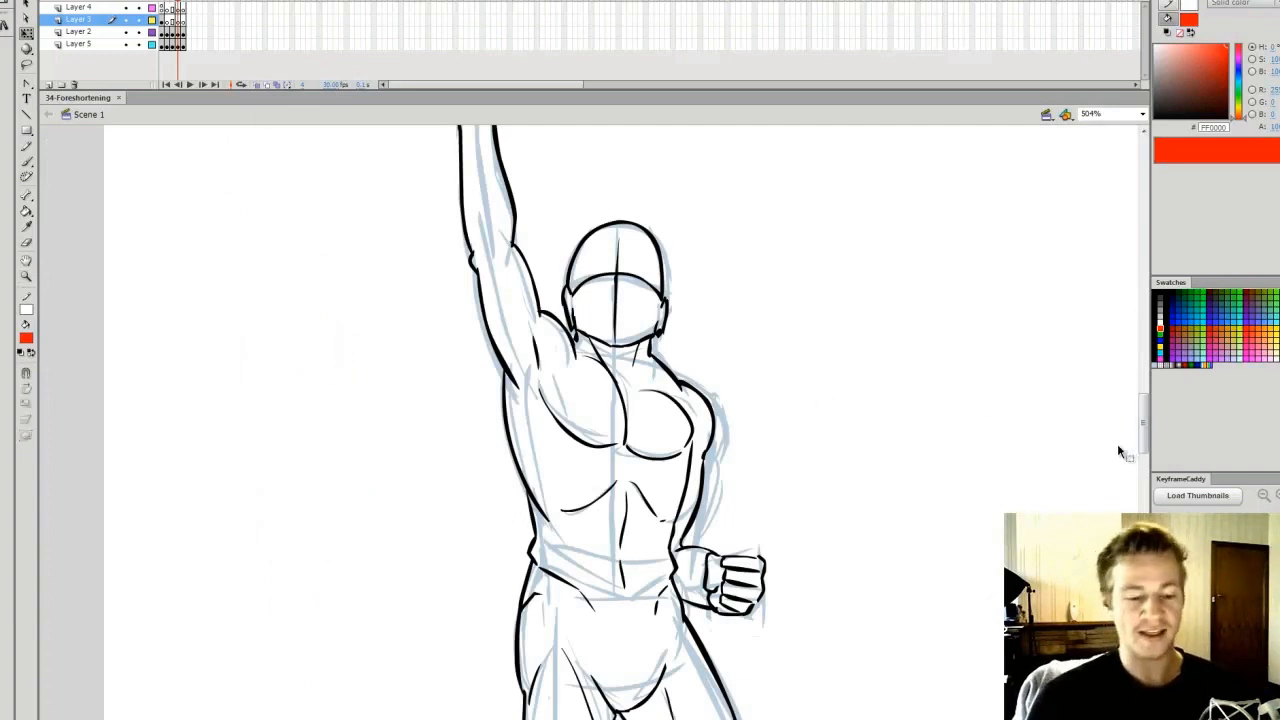
# Hide the Layer 5 rough sketch to compare the inked female and male figures, and show the sketch again
pyautogui.press('.')
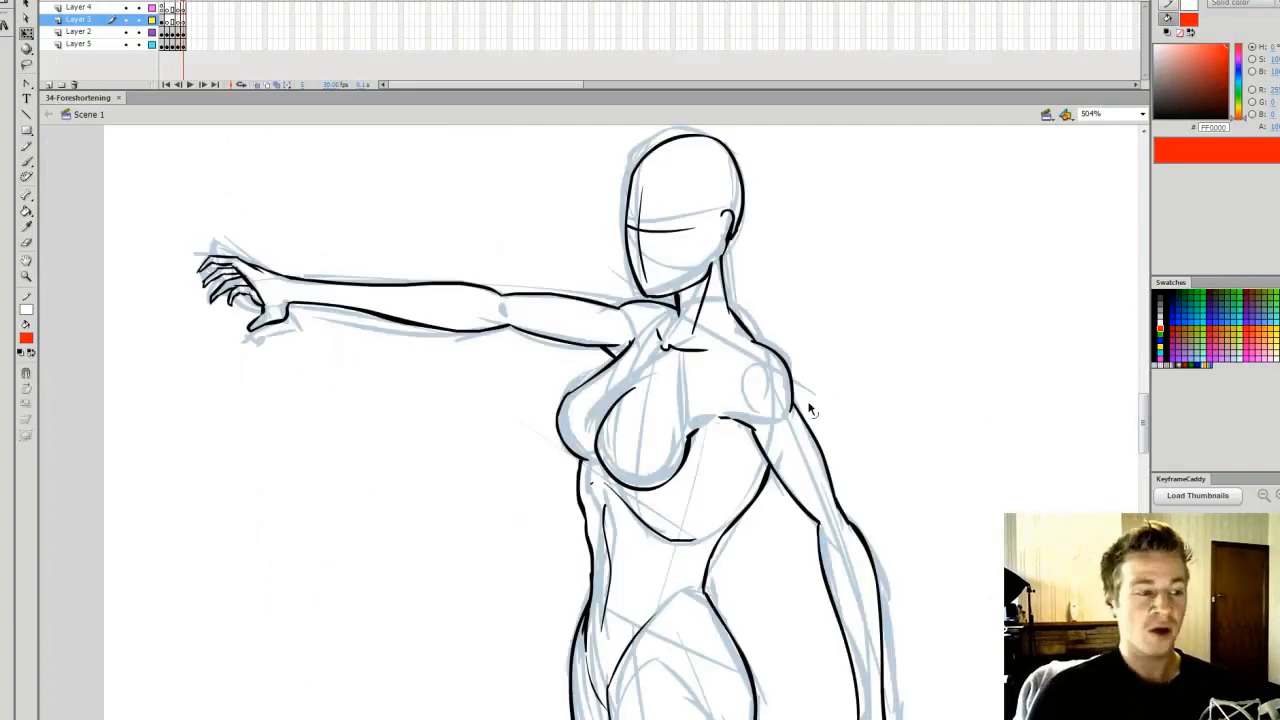
pyautogui.click(125, 44)
pyautogui.press(',')
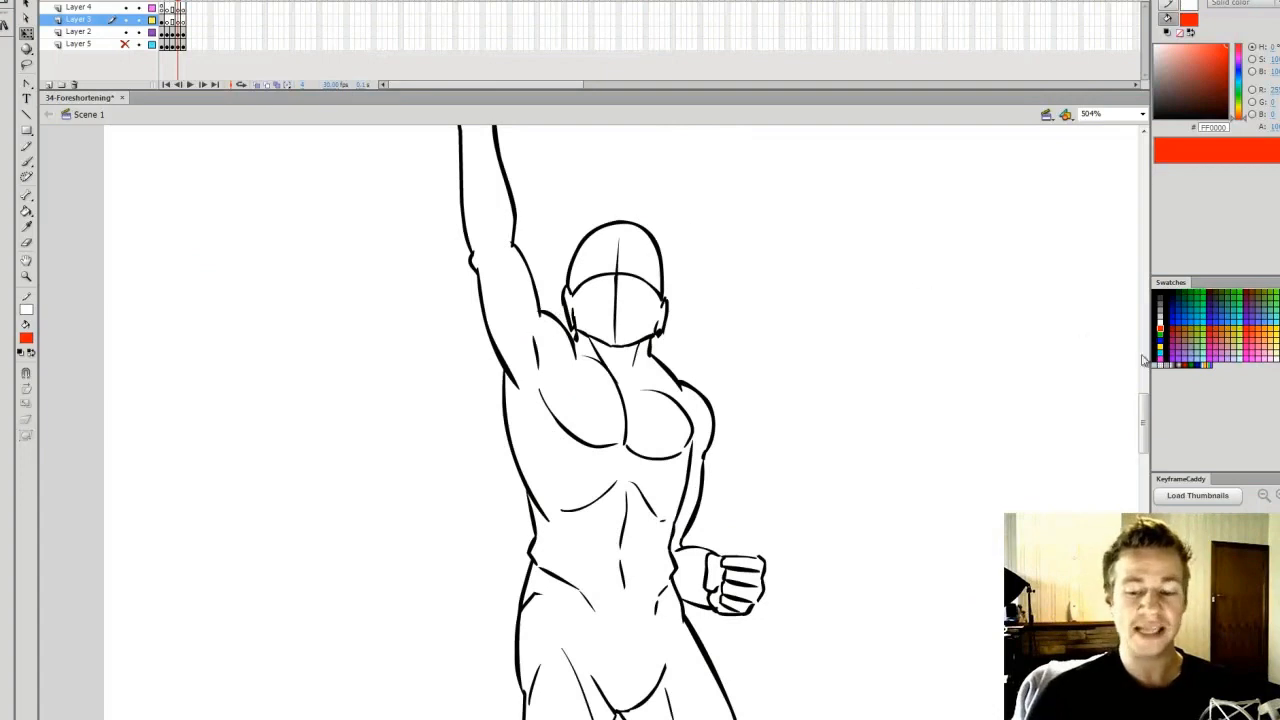
pyautogui.moveTo(1147, 418)
pyautogui.mouseDown()
pyautogui.moveTo(1148, 403)
pyautogui.moveTo(1147, 462)
pyautogui.moveTo(1147, 385)
pyautogui.moveTo(1148, 405)
pyautogui.mouseUp()
pyautogui.press('.')
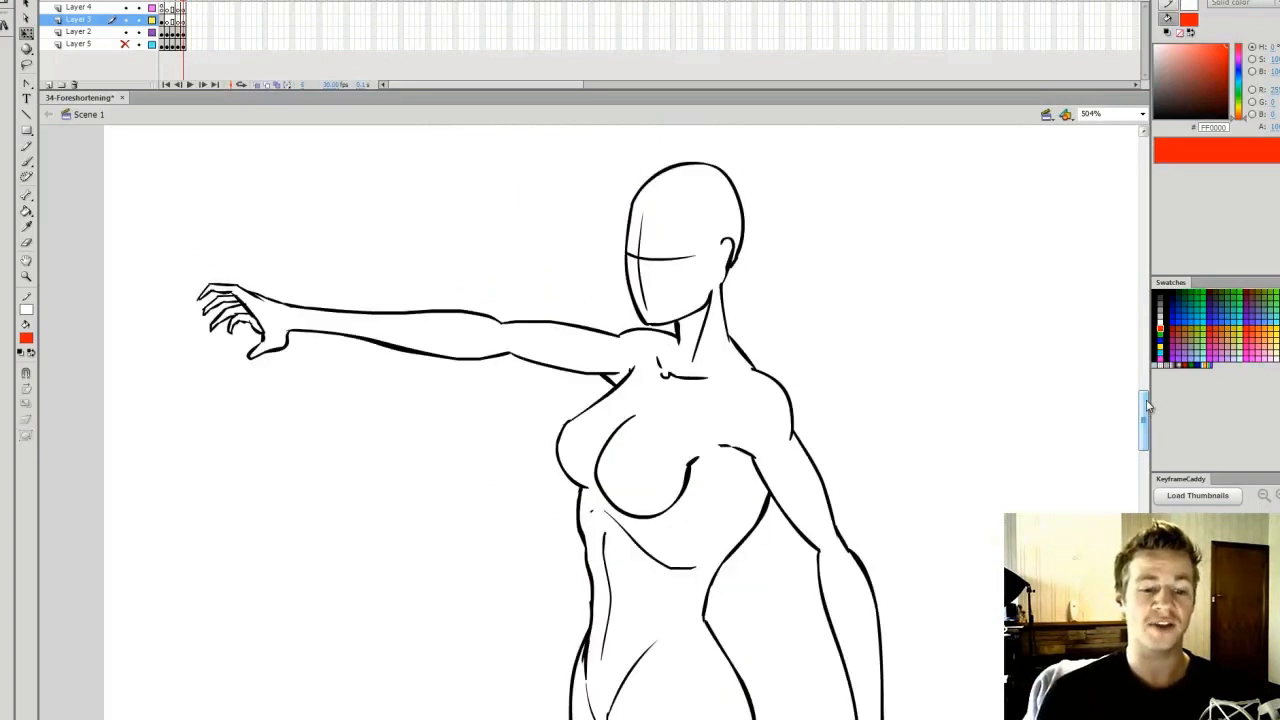
pyautogui.press(',')
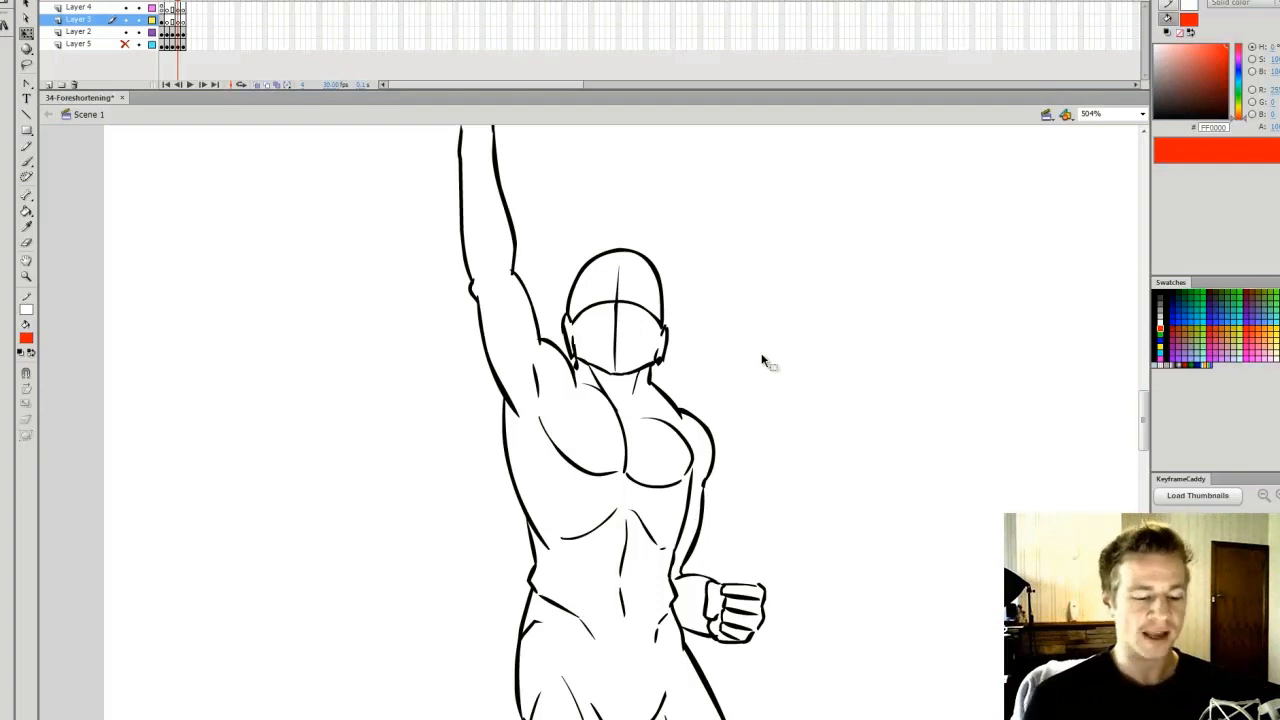
pyautogui.hscroll(2, 600, 420)
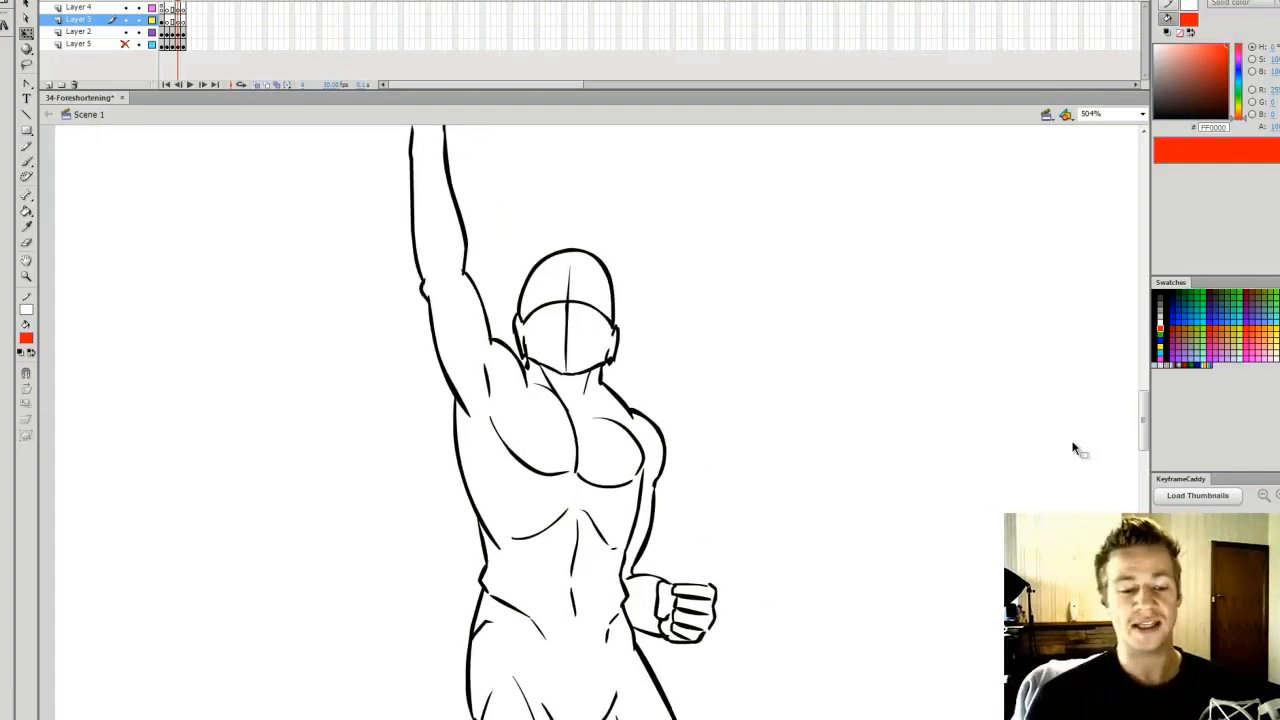
pyautogui.click(126, 46)
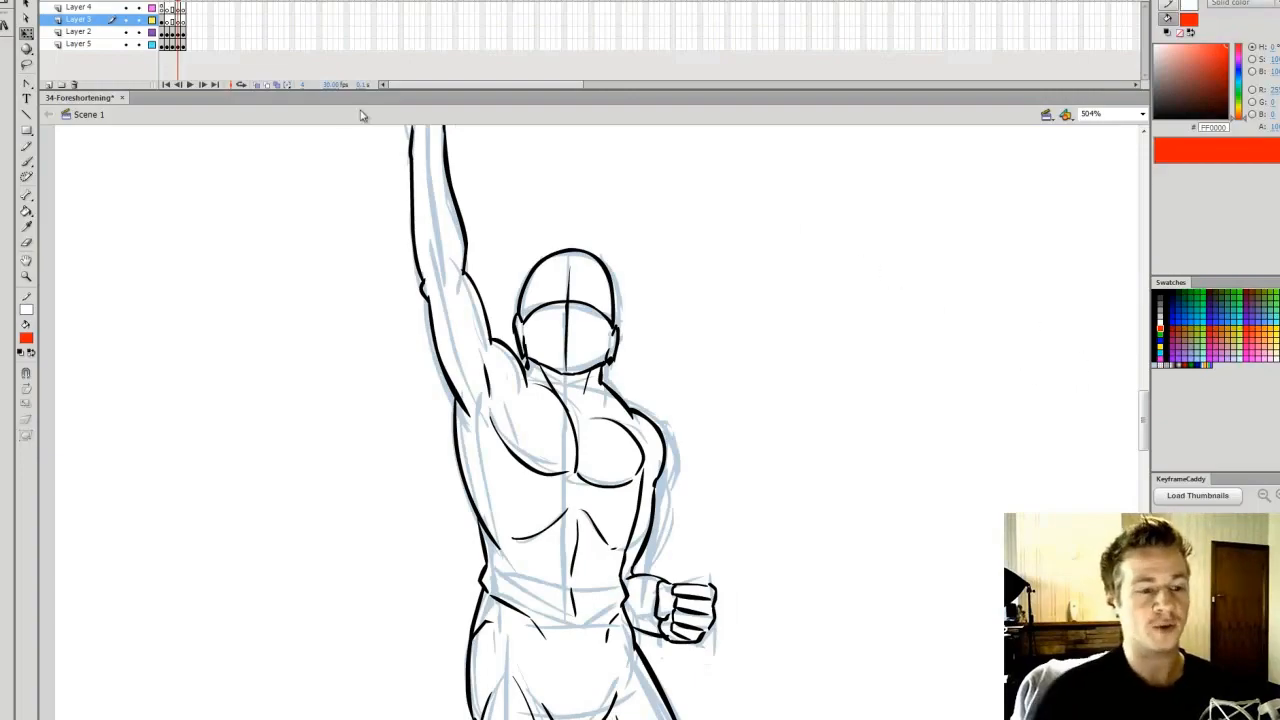
# Return to the object chart and examine the foreshortened axe and hand drawings
pyautogui.hscroll(5, 590, 420)
pyautogui.moveTo(1144, 437); pyautogui.dragTo(1148, 481)
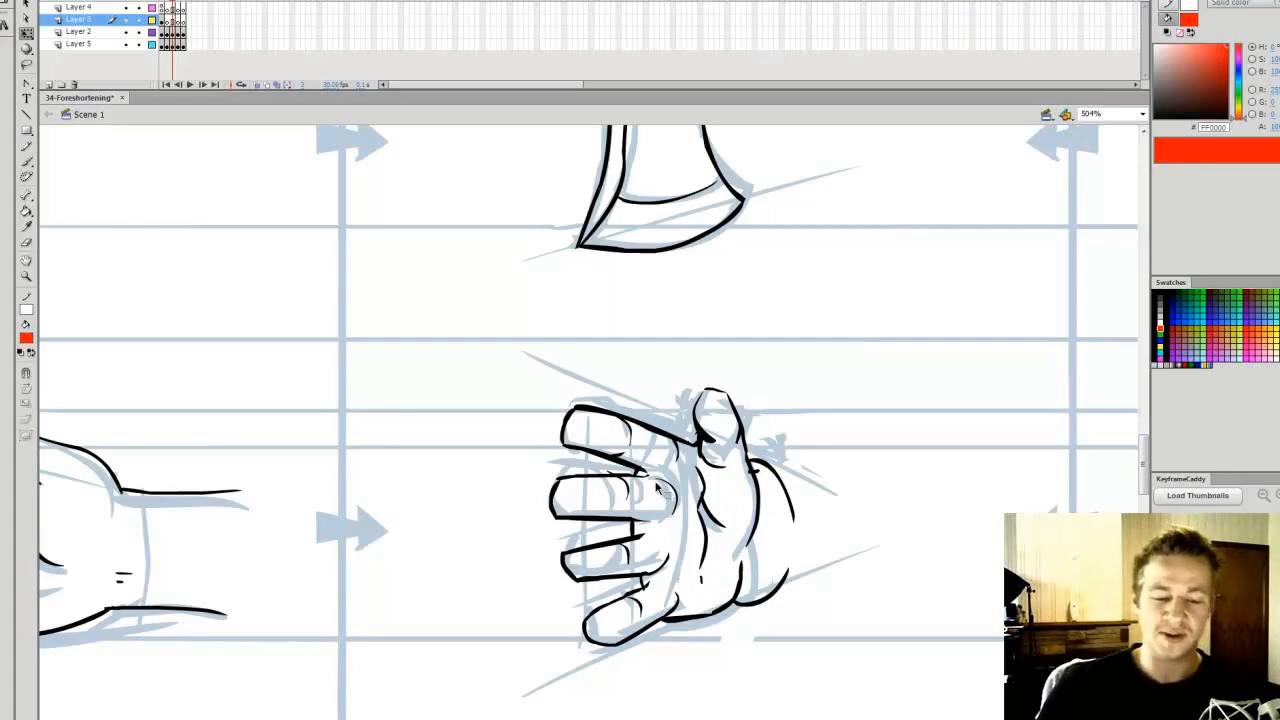
pyautogui.moveTo(1144, 456); pyautogui.dragTo(1142, 438)
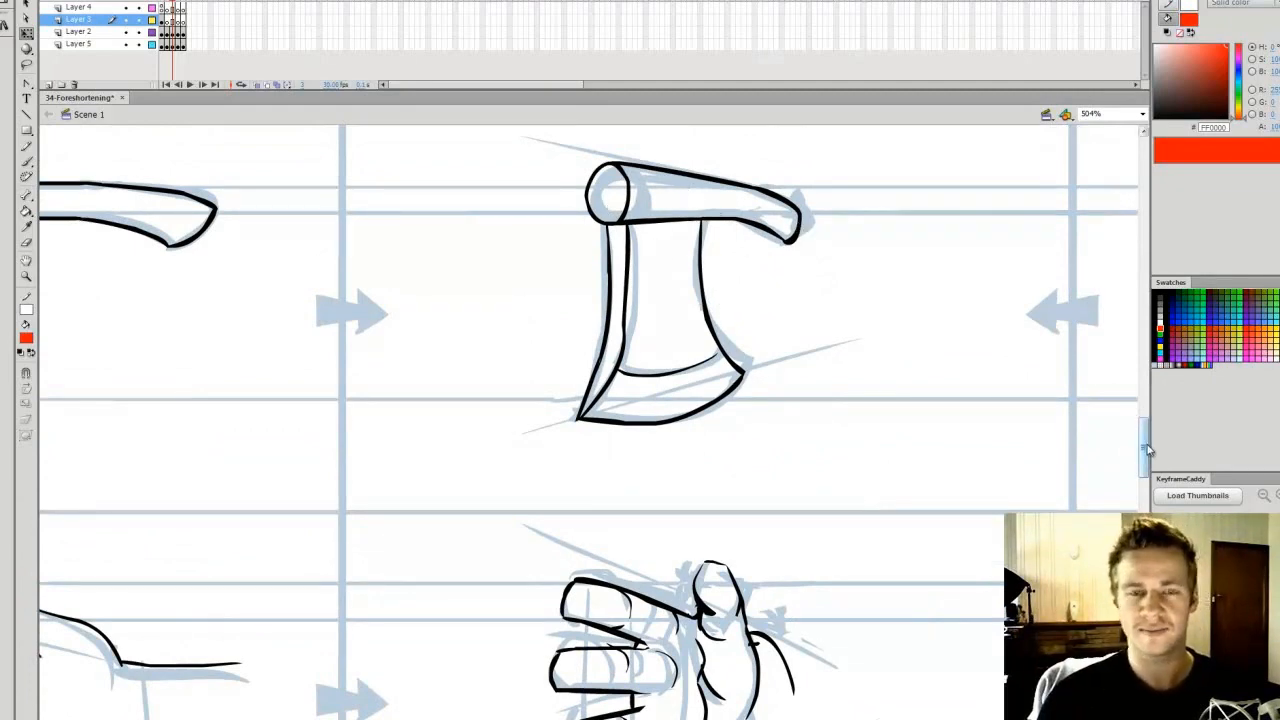
pyautogui.moveTo(1146, 438); pyautogui.dragTo(1147, 472)
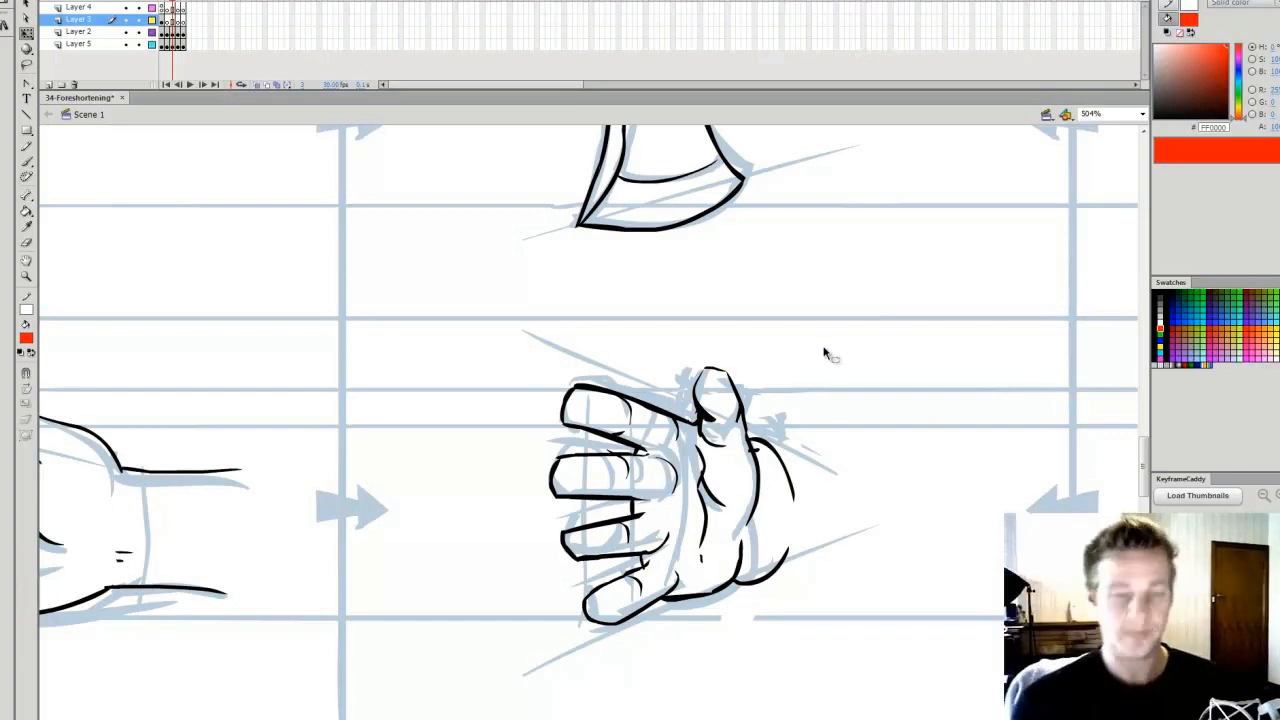
# Go back to the male figure's frame, fit it in the window, and save the file
pyautogui.press('.')
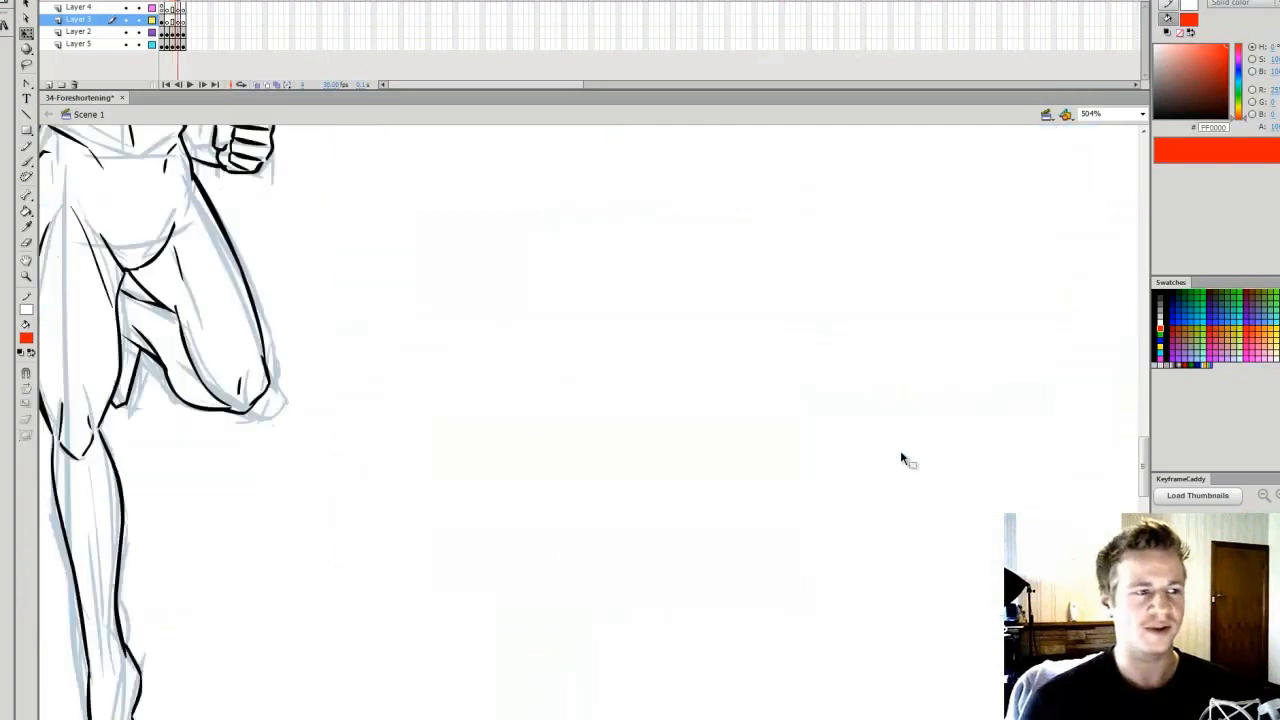
pyautogui.click(1142, 115)
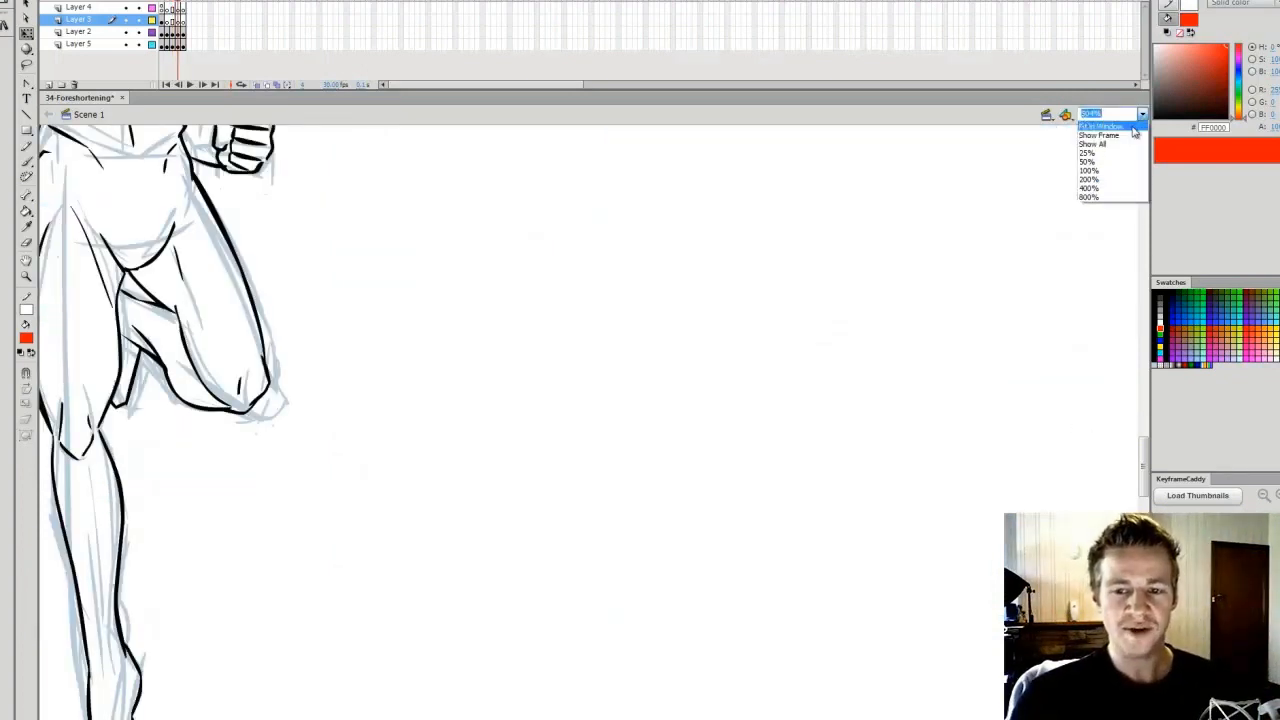
pyautogui.click(1110, 118)
pyautogui.hotkey('ctrl', 's')
# Zoom in on the male figure's torso, ready the brush, and hide the inked lines on Layer 2
pyautogui.press('b')
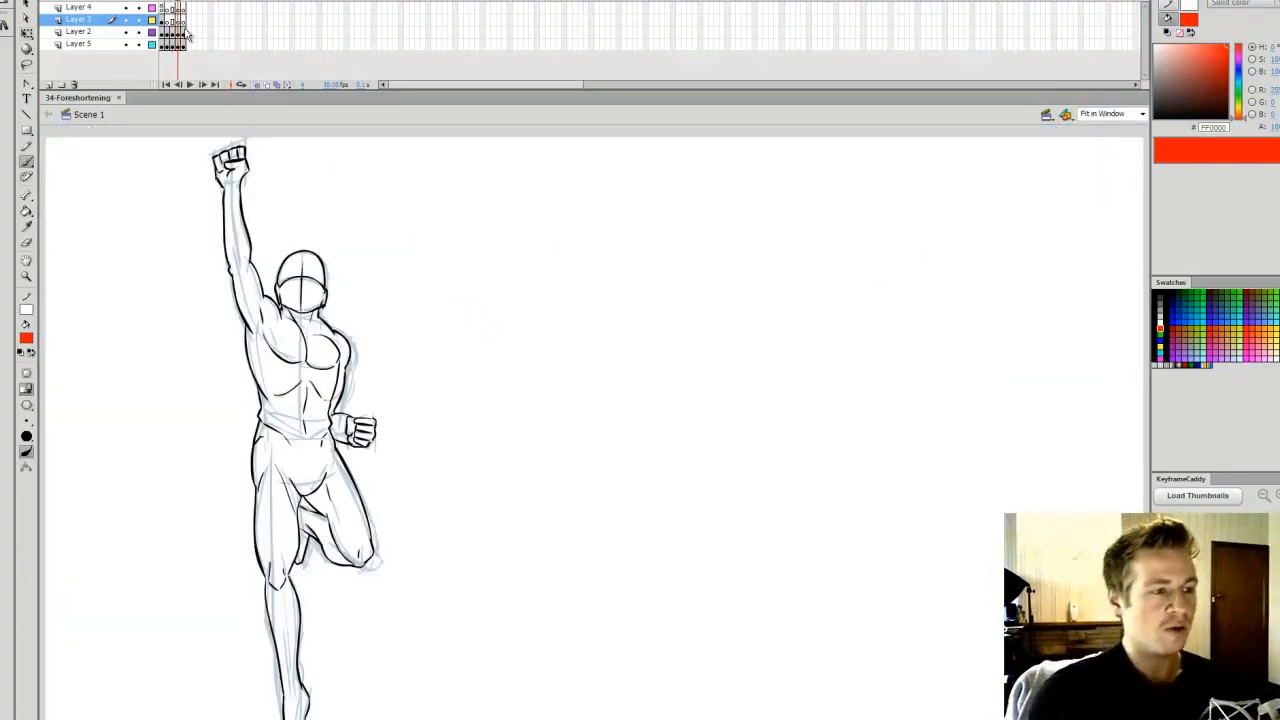
pyautogui.press('z')
pyautogui.click(300, 369)
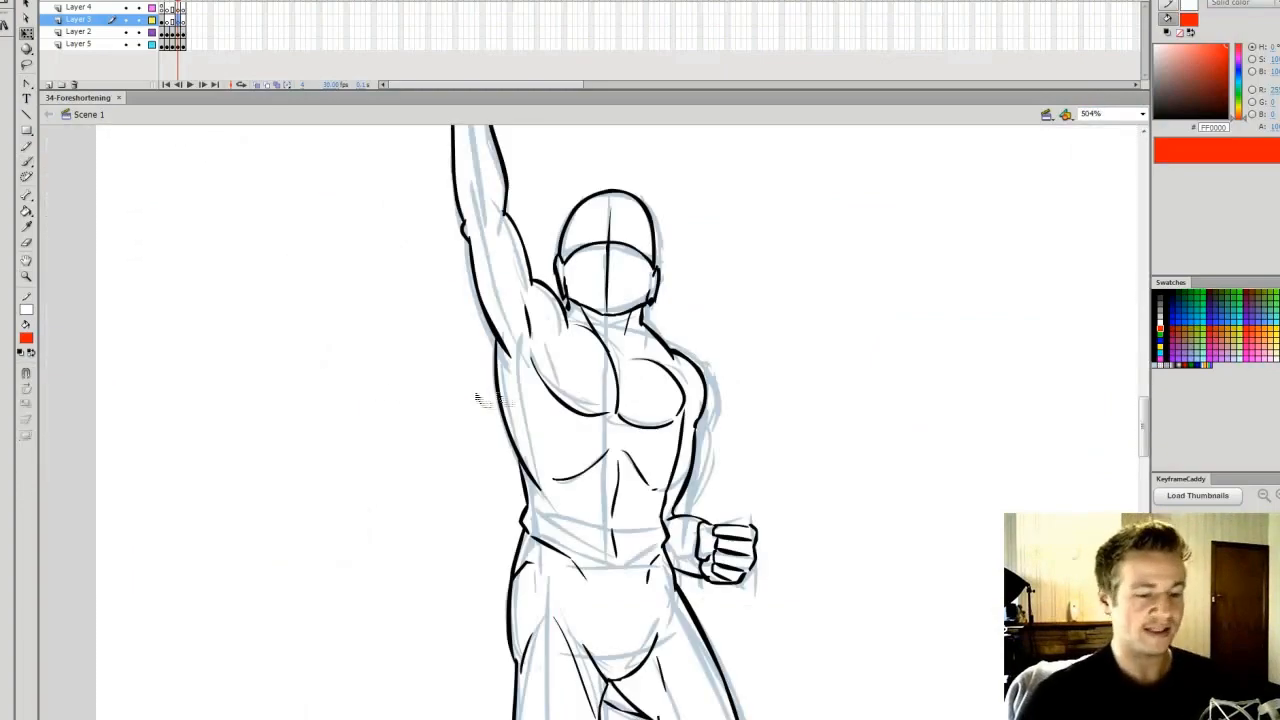
pyautogui.press('b')
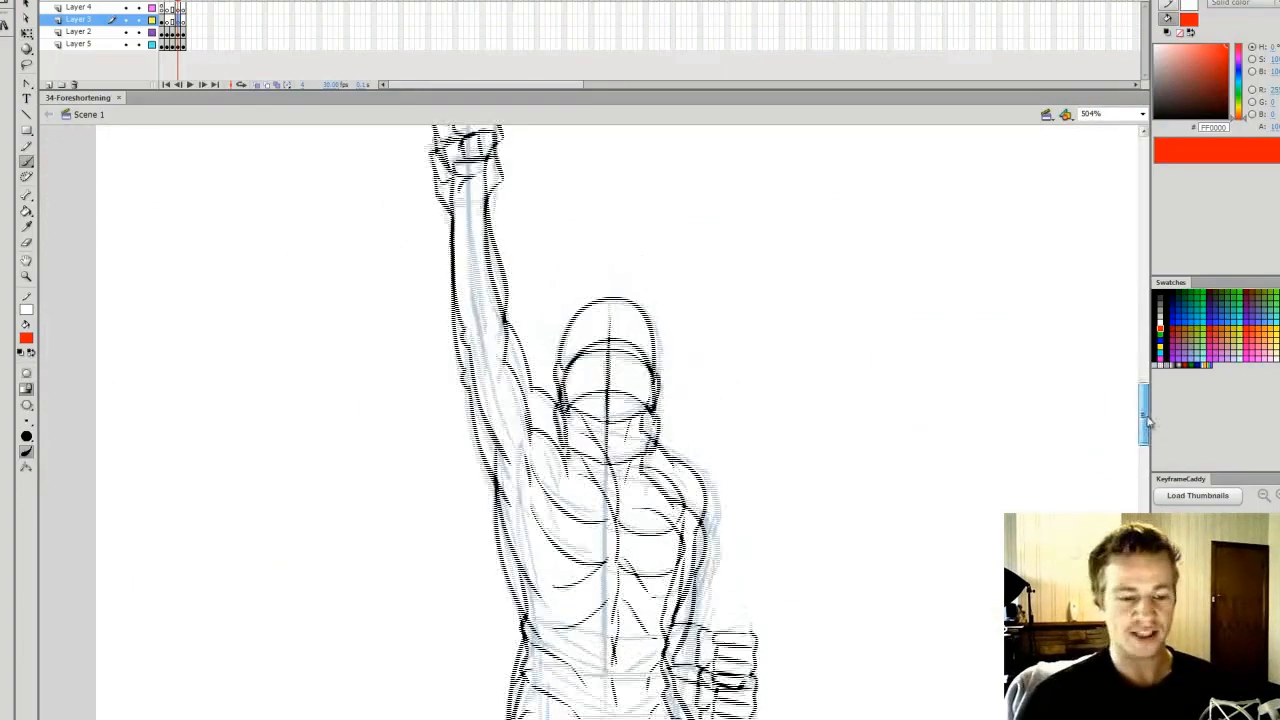
pyautogui.click(125, 32)
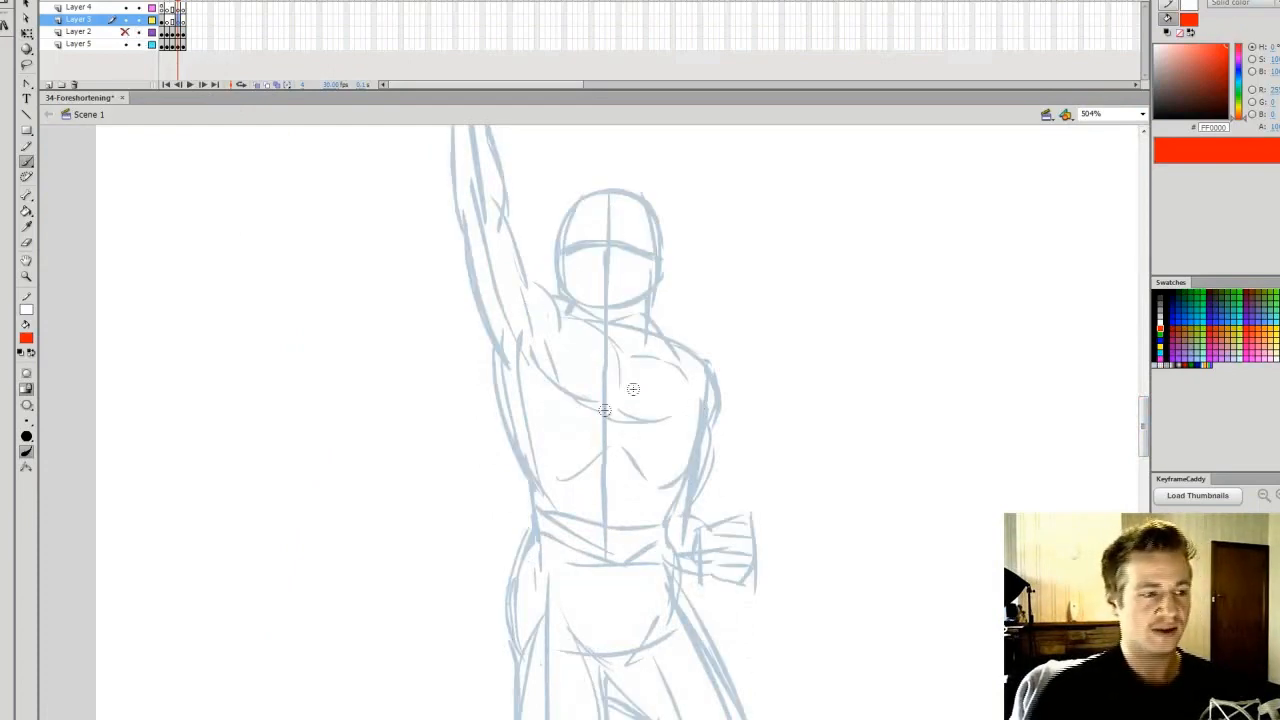
pyautogui.click(125, 32)
pyautogui.click(125, 32)
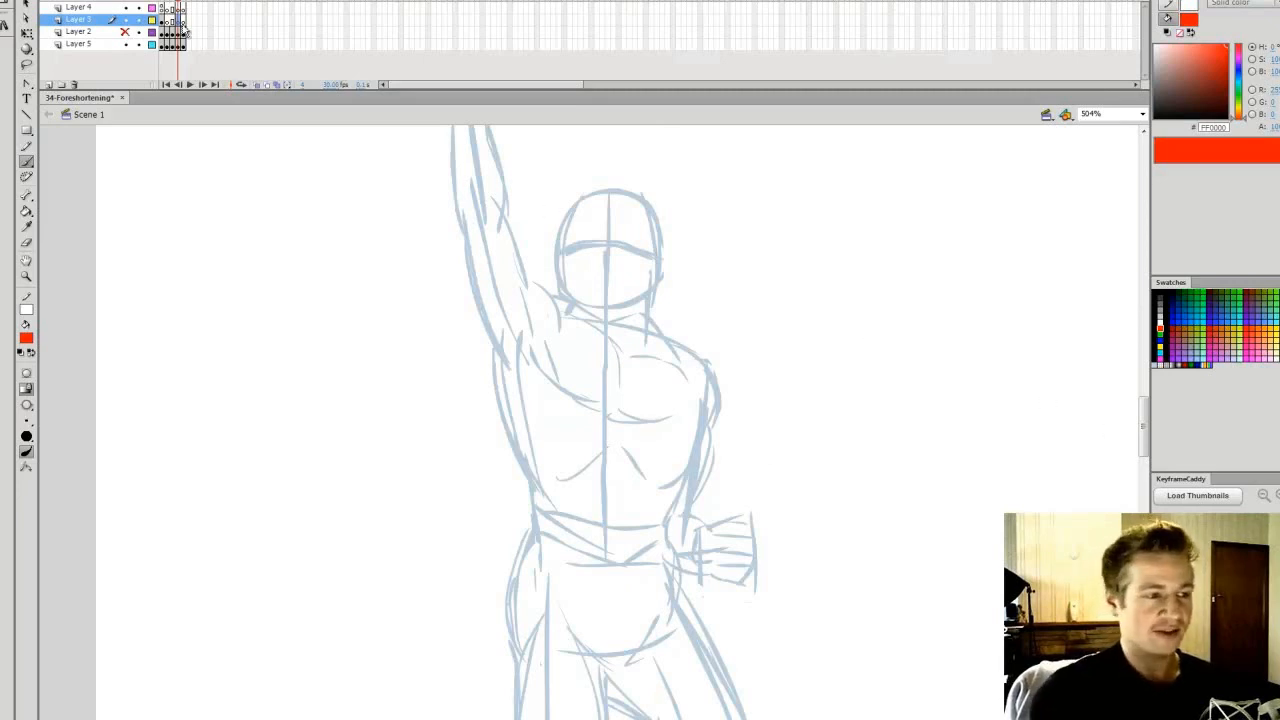
# Brush red box forms over the male figure's torso and pelvis, each with a side plane
pyautogui.moveTo(502, 342)
pyautogui.mouseDown()
pyautogui.moveTo(537, 320)
pyautogui.moveTo(500, 345)
pyautogui.moveTo(545, 520)
pyautogui.mouseUp()
pyautogui.moveTo(537, 320)
pyautogui.mouseDown()
pyautogui.moveTo(558, 453)
pyautogui.moveTo(672, 342)
pyautogui.moveTo(693, 369)
pyautogui.moveTo(665, 537)
pyautogui.mouseUp()
pyautogui.moveTo(543, 522); pyautogui.dragTo(671, 534)
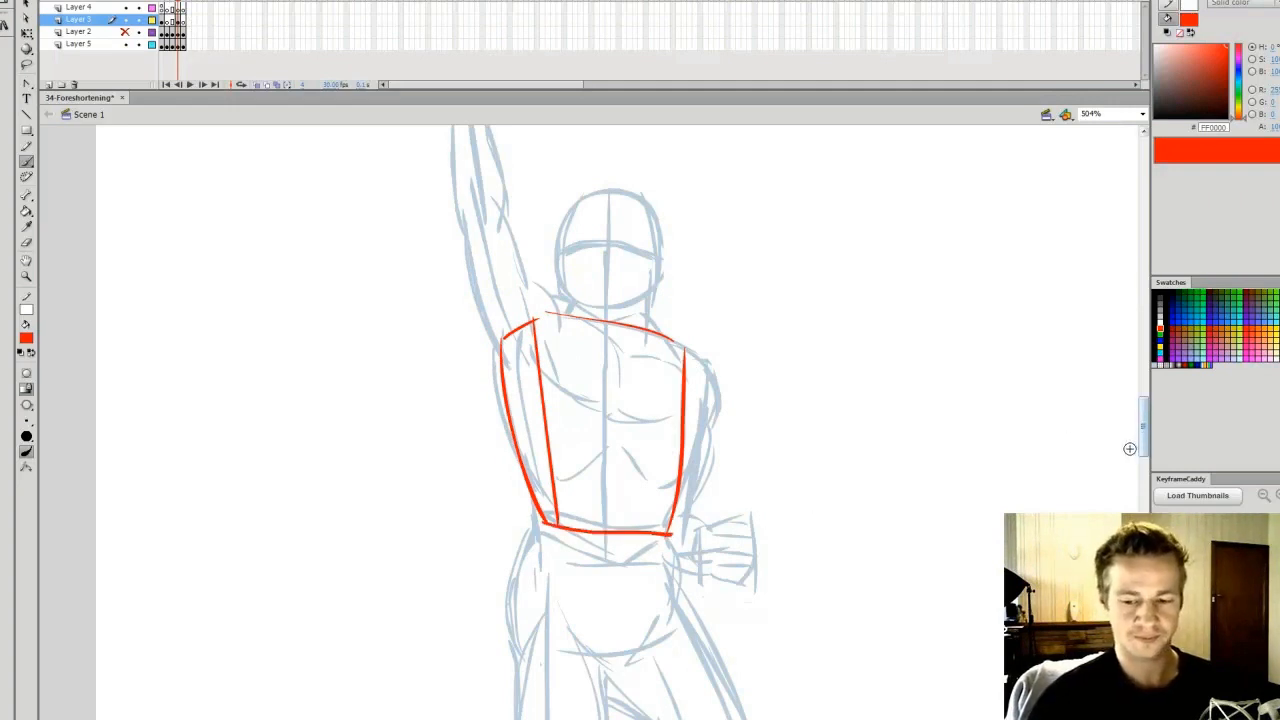
pyautogui.moveTo(1143, 443); pyautogui.dragTo(1143, 454)
pyautogui.moveTo(525, 438)
pyautogui.mouseDown()
pyautogui.moveTo(672, 450)
pyautogui.moveTo(513, 532)
pyautogui.moveTo(538, 544)
pyautogui.moveTo(668, 540)
pyautogui.mouseUp()
pyautogui.moveTo(672, 450); pyautogui.dragTo(668, 540)
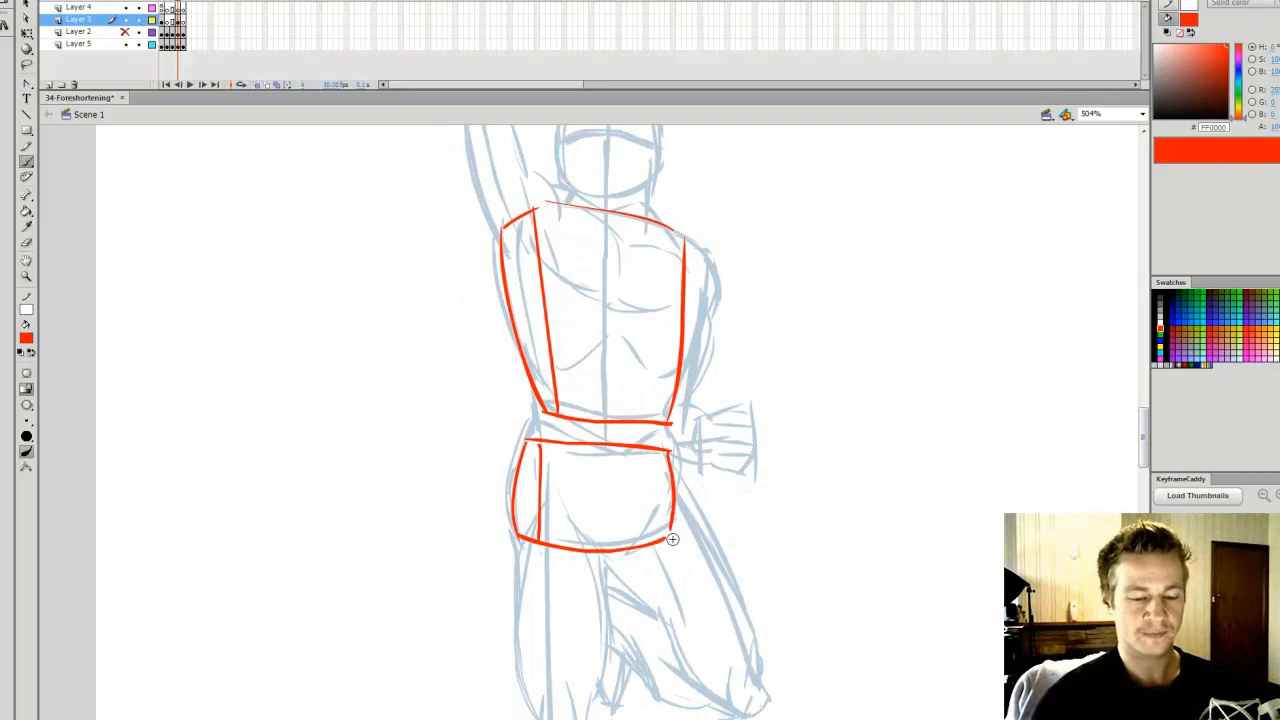
# Outline the raised arm's upper arm and forearm as red cylinders with curved ends
pyautogui.moveTo(1143, 450); pyautogui.dragTo(1143, 429)
pyautogui.moveTo(462, 380); pyautogui.dragTo(510, 517)
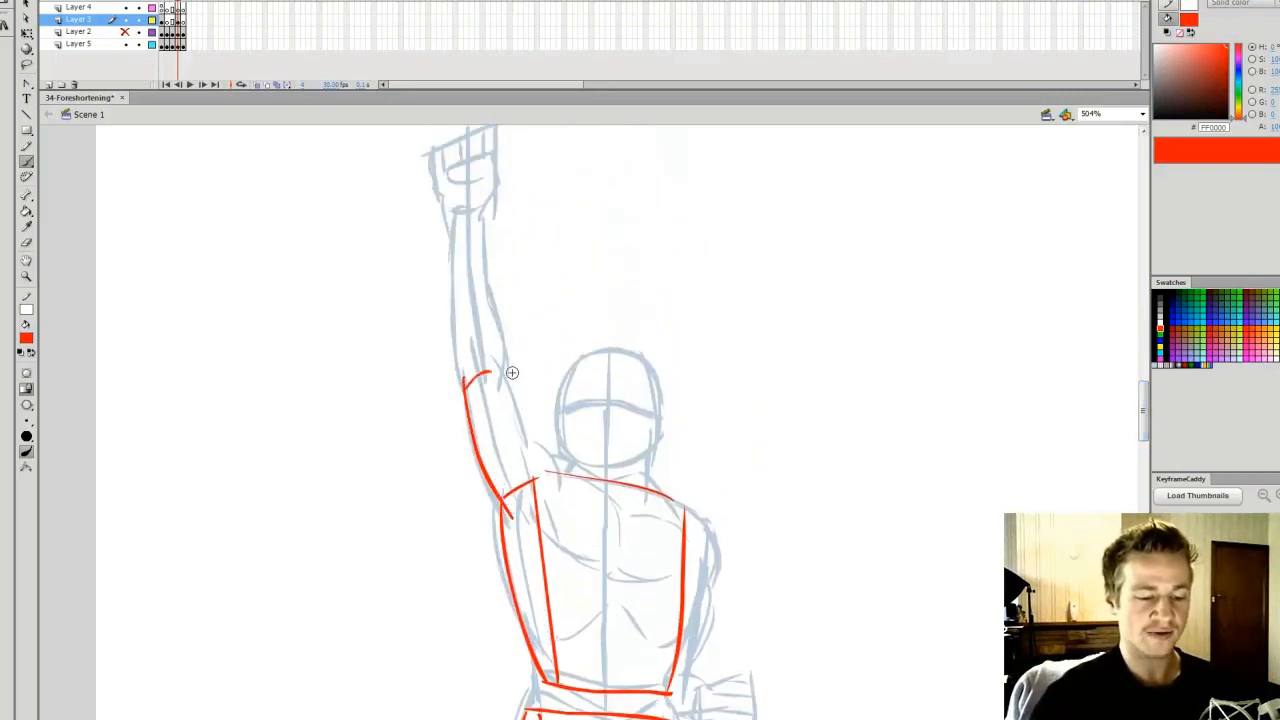
pyautogui.moveTo(517, 395)
pyautogui.mouseDown()
pyautogui.moveTo(546, 488)
pyautogui.moveTo(518, 504)
pyautogui.moveTo(551, 473)
pyautogui.mouseUp()
pyautogui.moveTo(458, 376)
pyautogui.mouseDown()
pyautogui.moveTo(461, 217)
pyautogui.moveTo(509, 369)
pyautogui.moveTo(456, 373)
pyautogui.mouseUp()
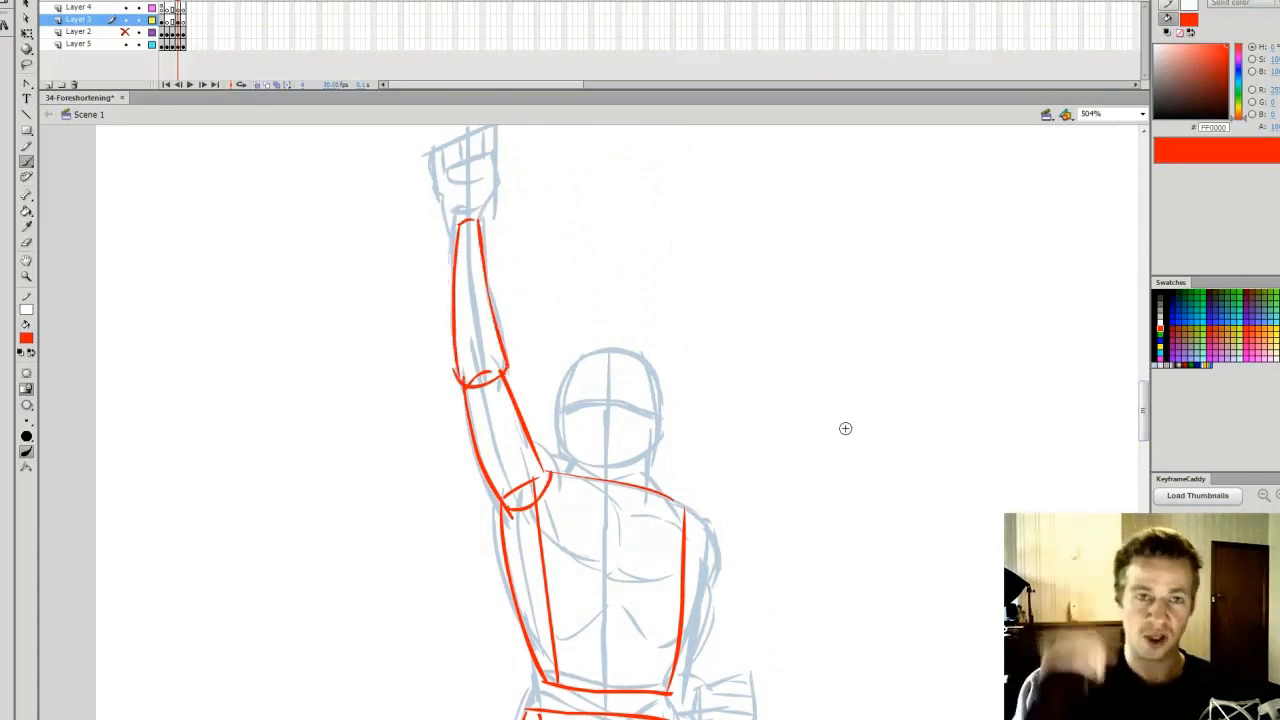
# Brush a red block outline around the raised fist, joining it to the wrist
pyautogui.moveTo(1142, 412)
pyautogui.mouseDown()
pyautogui.moveTo(1140, 428)
pyautogui.moveTo(1141, 406)
pyautogui.mouseUp()
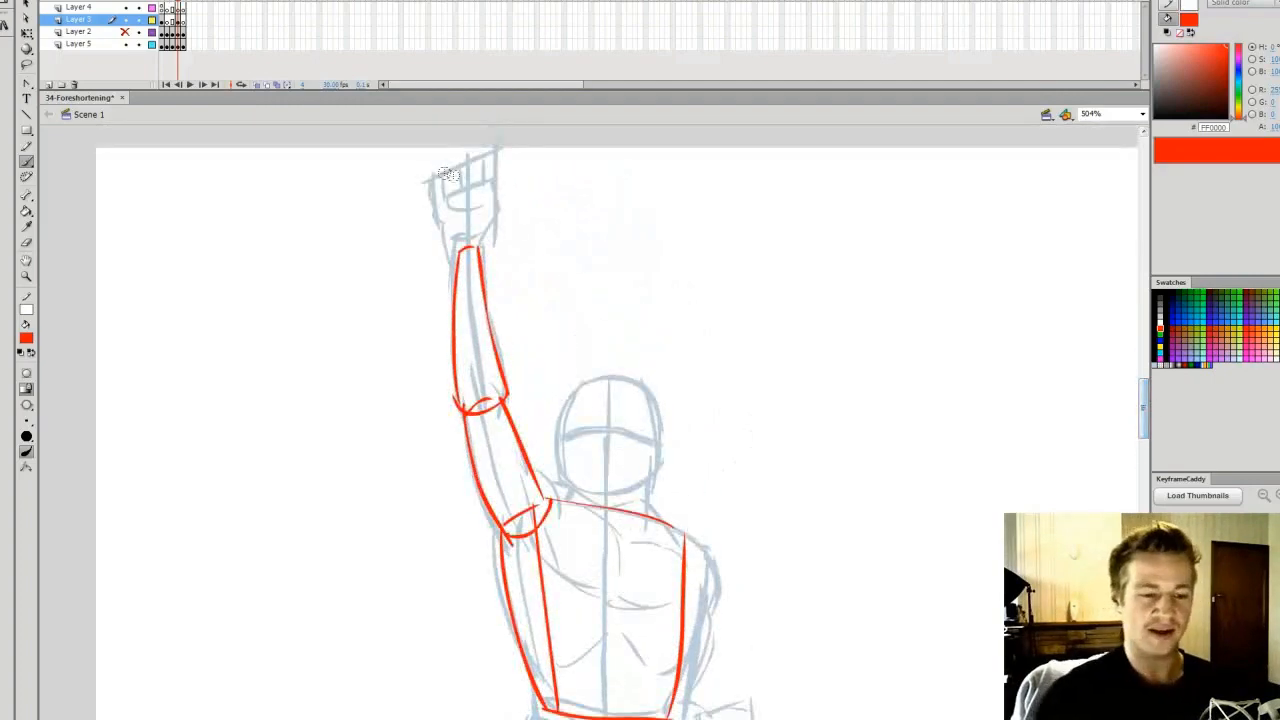
pyautogui.moveTo(1143, 393); pyautogui.dragTo(1143, 393)
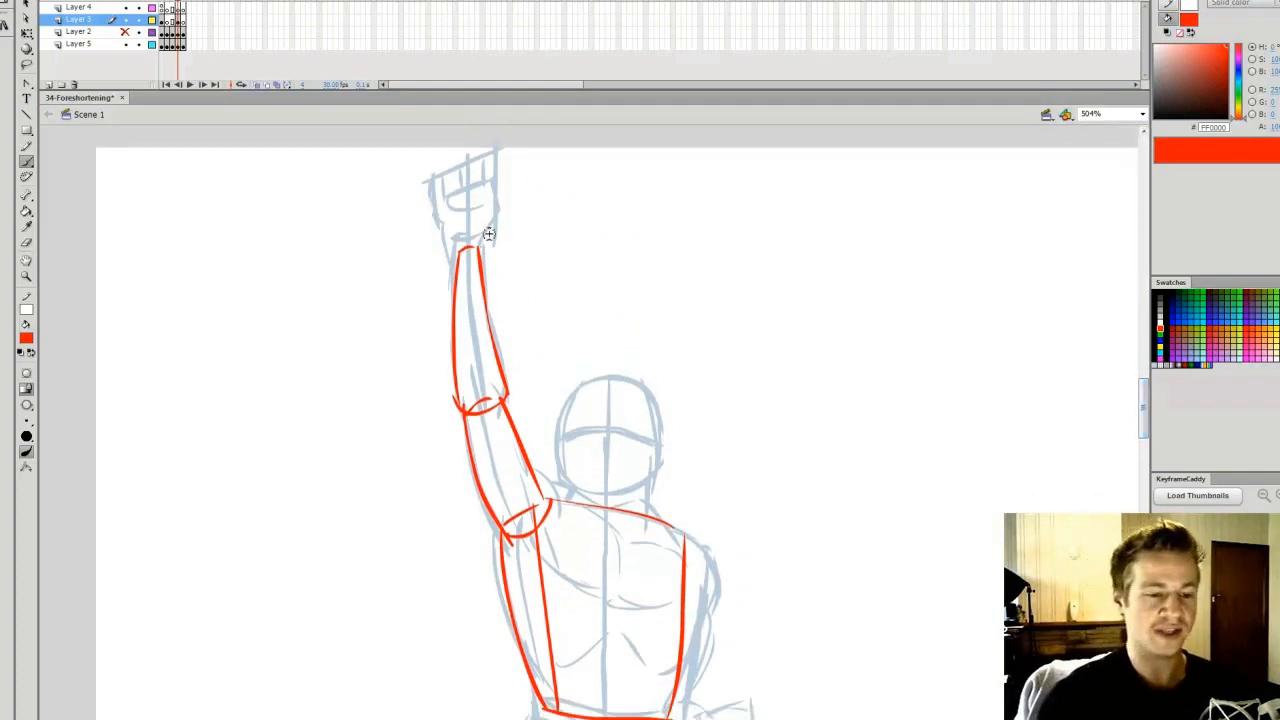
pyautogui.moveTo(445, 220); pyautogui.dragTo(451, 250)
pyautogui.moveTo(436, 186)
pyautogui.mouseDown()
pyautogui.moveTo(501, 173)
pyautogui.moveTo(494, 163)
pyautogui.moveTo(493, 220)
pyautogui.mouseUp()
pyautogui.moveTo(493, 220); pyautogui.dragTo(477, 248)
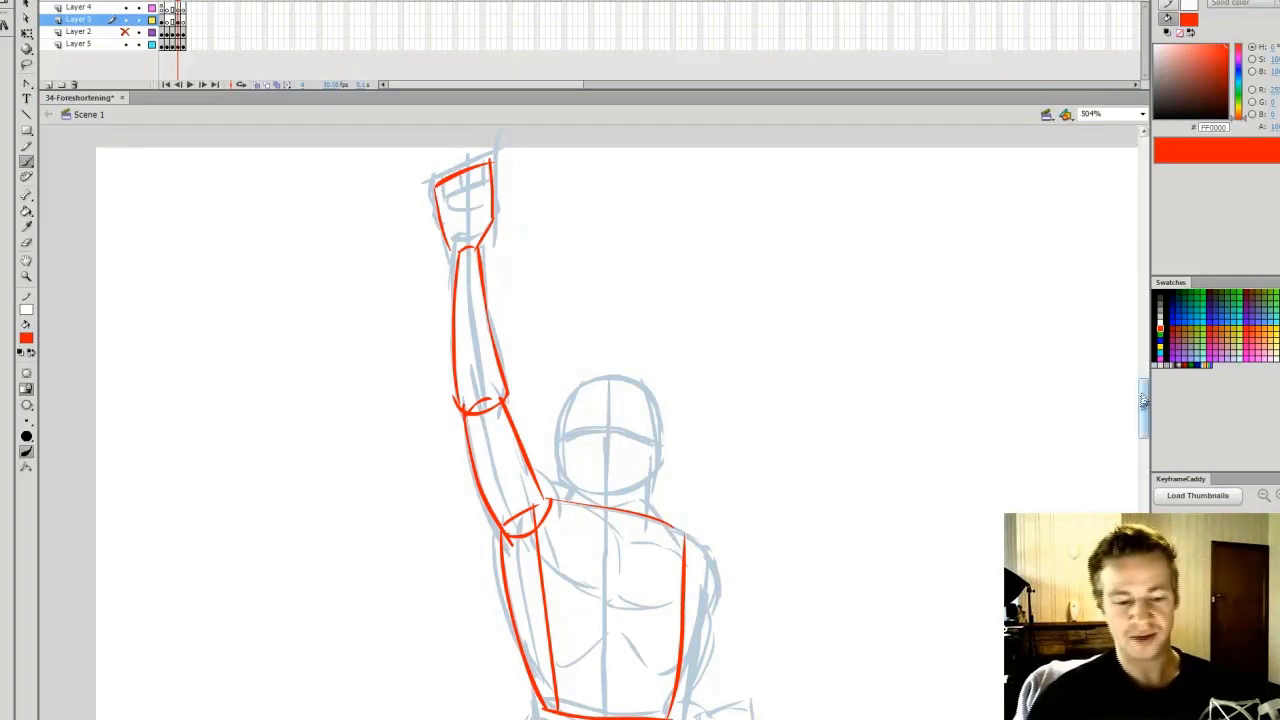
# Outline the lowered arm in red and block in its forearm and fist beside the hip
pyautogui.moveTo(1143, 400); pyautogui.dragTo(1140, 423)
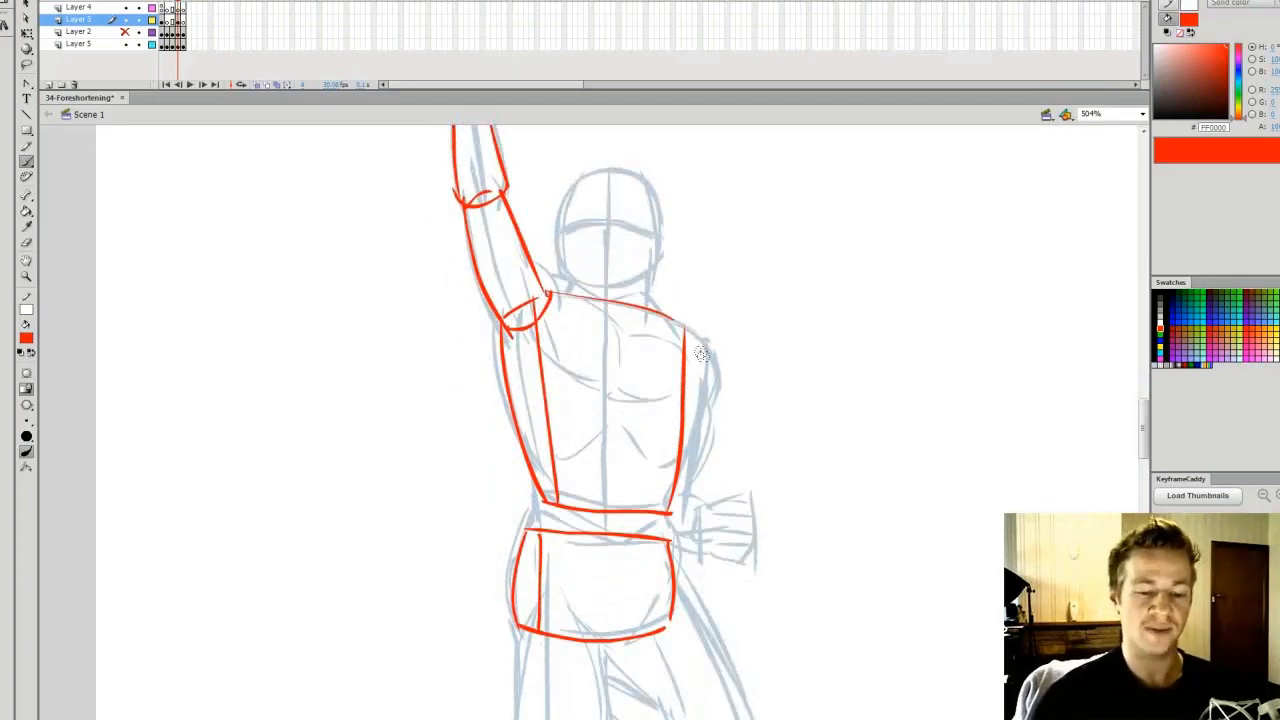
pyautogui.moveTo(706, 376)
pyautogui.mouseDown()
pyautogui.moveTo(682, 493)
pyautogui.moveTo(699, 549)
pyautogui.moveTo(719, 544)
pyautogui.moveTo(710, 508)
pyautogui.moveTo(765, 512)
pyautogui.moveTo(752, 560)
pyautogui.mouseUp()
pyautogui.moveTo(725, 502); pyautogui.dragTo(722, 558)
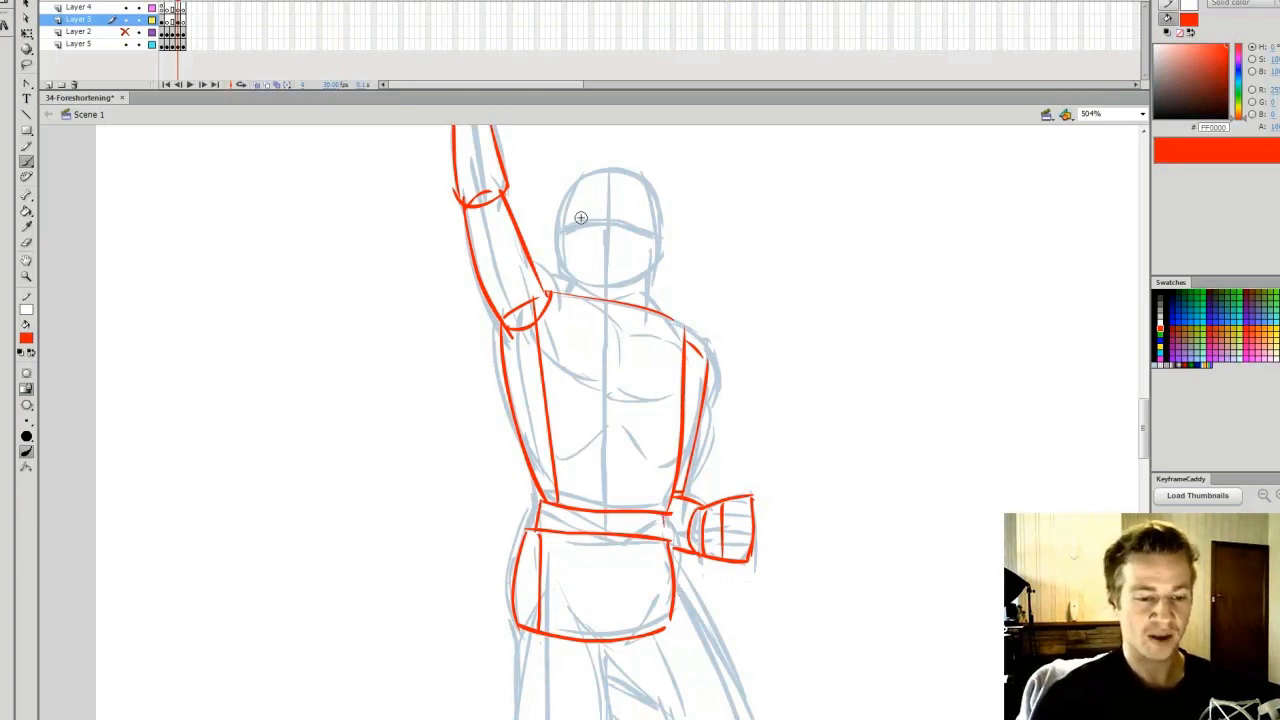
# Outline the head as a red egg shape, undoing the first strokes and redrawing them
pyautogui.moveTo(566, 282)
pyautogui.mouseDown()
pyautogui.moveTo(586, 184)
pyautogui.moveTo(661, 205)
pyautogui.moveTo(649, 265)
pyautogui.mouseUp()
pyautogui.moveTo(563, 246)
pyautogui.mouseDown()
pyautogui.moveTo(588, 302)
pyautogui.moveTo(612, 312)
pyautogui.moveTo(648, 246)
pyautogui.mouseUp()
pyautogui.hotkey('ctrl', 'z')
pyautogui.hotkey('ctrl', 'z')
pyautogui.moveTo(565, 240)
pyautogui.mouseDown()
pyautogui.moveTo(606, 315)
pyautogui.moveTo(657, 238)
pyautogui.mouseUp()
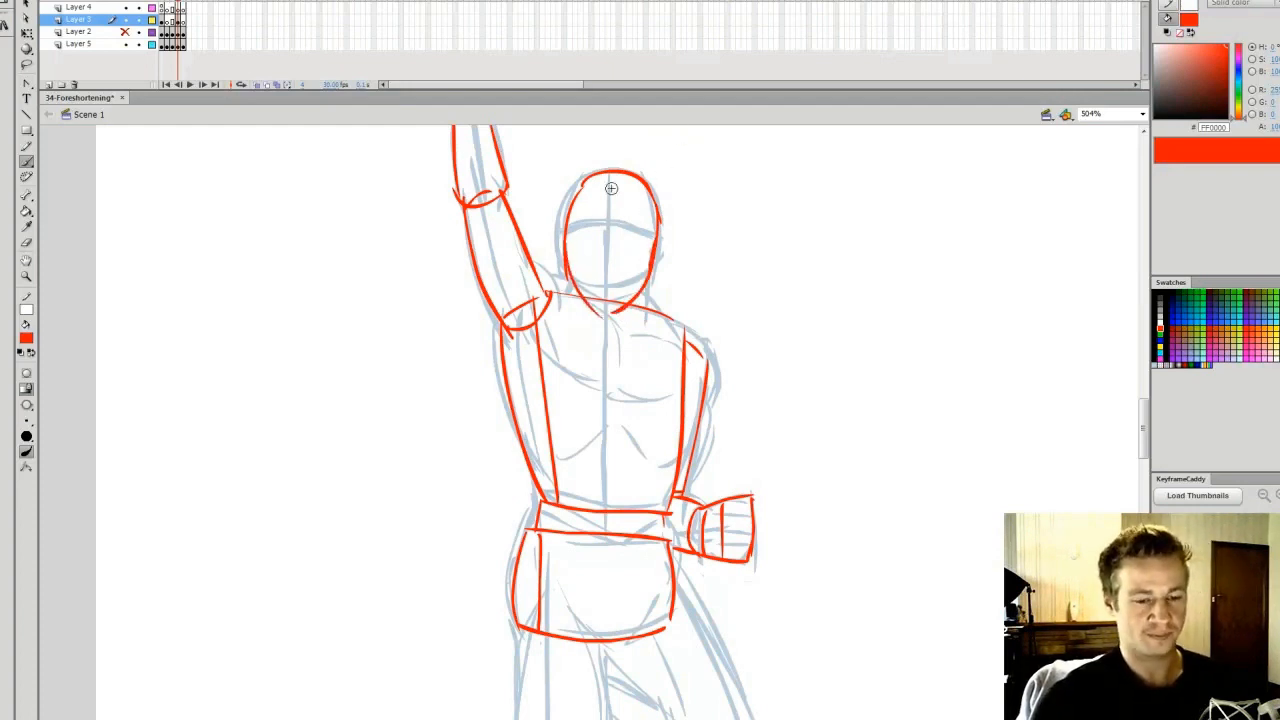
# Outline the straight leg's thigh as a red cylinder from the pelvis to the knee
pyautogui.moveTo(1145, 426); pyautogui.dragTo(1131, 478)
pyautogui.moveTo(521, 212)
pyautogui.mouseDown()
pyautogui.moveTo(541, 384)
pyautogui.moveTo(592, 377)
pyautogui.mouseUp()
pyautogui.moveTo(592, 375)
pyautogui.mouseDown()
pyautogui.moveTo(541, 375)
pyautogui.moveTo(606, 336)
pyautogui.moveTo(590, 211)
pyautogui.moveTo(524, 207)
pyautogui.mouseUp()
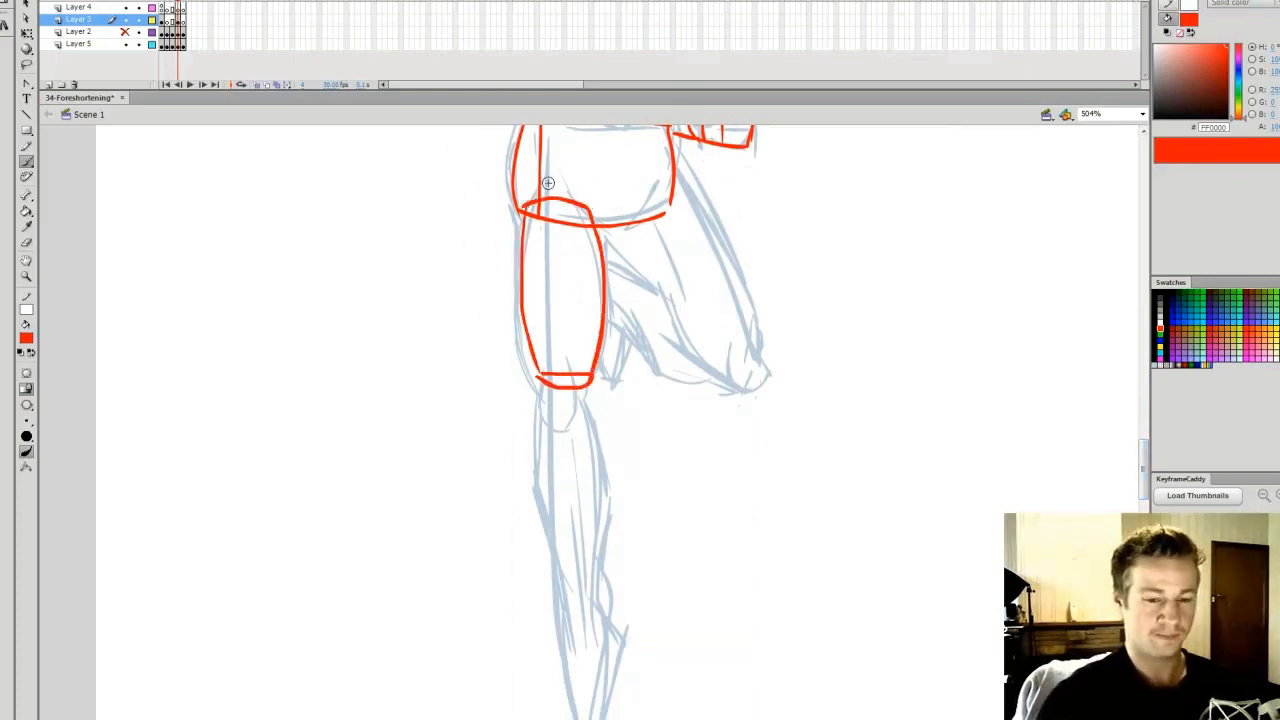
# Brush red cylinder forms for the bent leg's thigh and lower leg and for the straight leg's shin
pyautogui.moveTo(612, 207); pyautogui.dragTo(729, 374)
pyautogui.moveTo(756, 333)
pyautogui.mouseDown()
pyautogui.moveTo(726, 360)
pyautogui.moveTo(758, 335)
pyautogui.mouseUp()
pyautogui.moveTo(666, 162); pyautogui.dragTo(758, 333)
pyautogui.moveTo(612, 214); pyautogui.dragTo(670, 166)
pyautogui.moveTo(538, 402)
pyautogui.mouseDown()
pyautogui.moveTo(568, 638)
pyautogui.moveTo(588, 408)
pyautogui.moveTo(584, 612)
pyautogui.moveTo(568, 632)
pyautogui.mouseUp()
pyautogui.moveTo(702, 352); pyautogui.dragTo(697, 385)
pyautogui.moveTo(729, 369)
pyautogui.mouseDown()
pyautogui.moveTo(692, 373)
pyautogui.moveTo(695, 391)
pyautogui.moveTo(613, 257)
pyautogui.mouseUp()
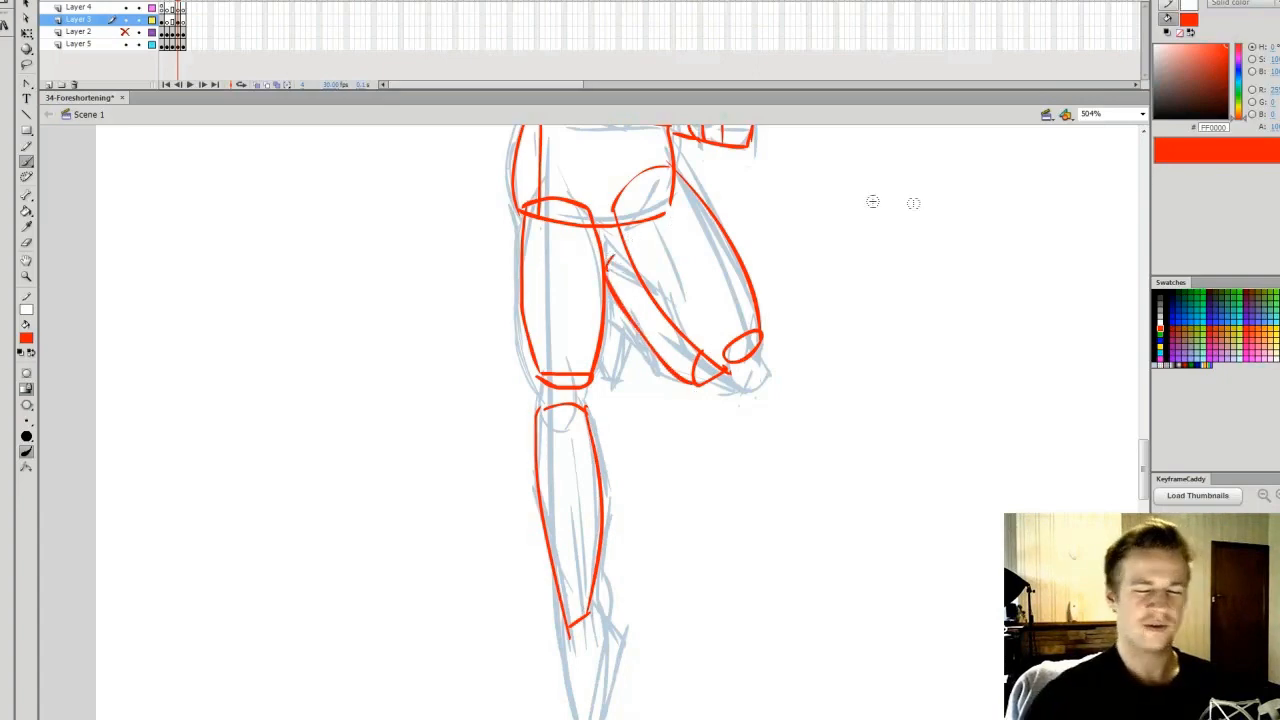
# Review the red construction forms on the whole male figure, and examine the upper body up close
pyautogui.click(1142, 114)
pyautogui.click(1100, 126)
pyautogui.press('z')
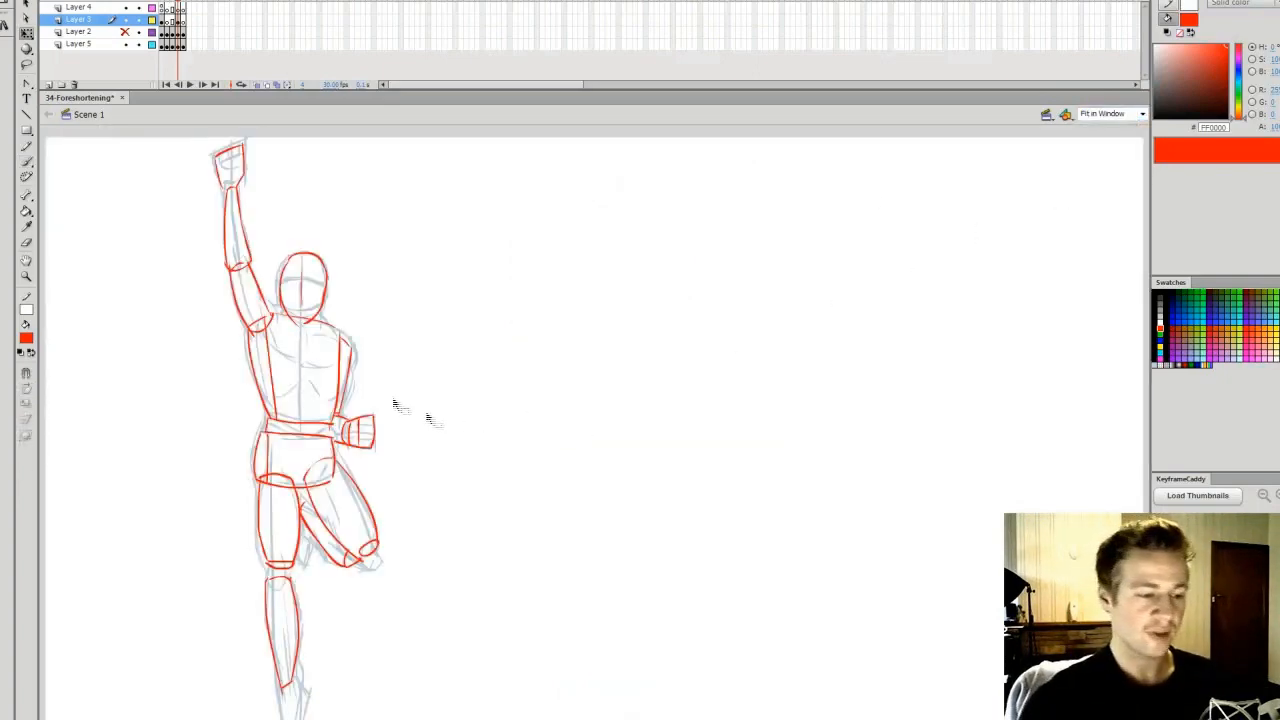
pyautogui.moveTo(353, 138); pyautogui.dragTo(192, 520)
pyautogui.press('q')
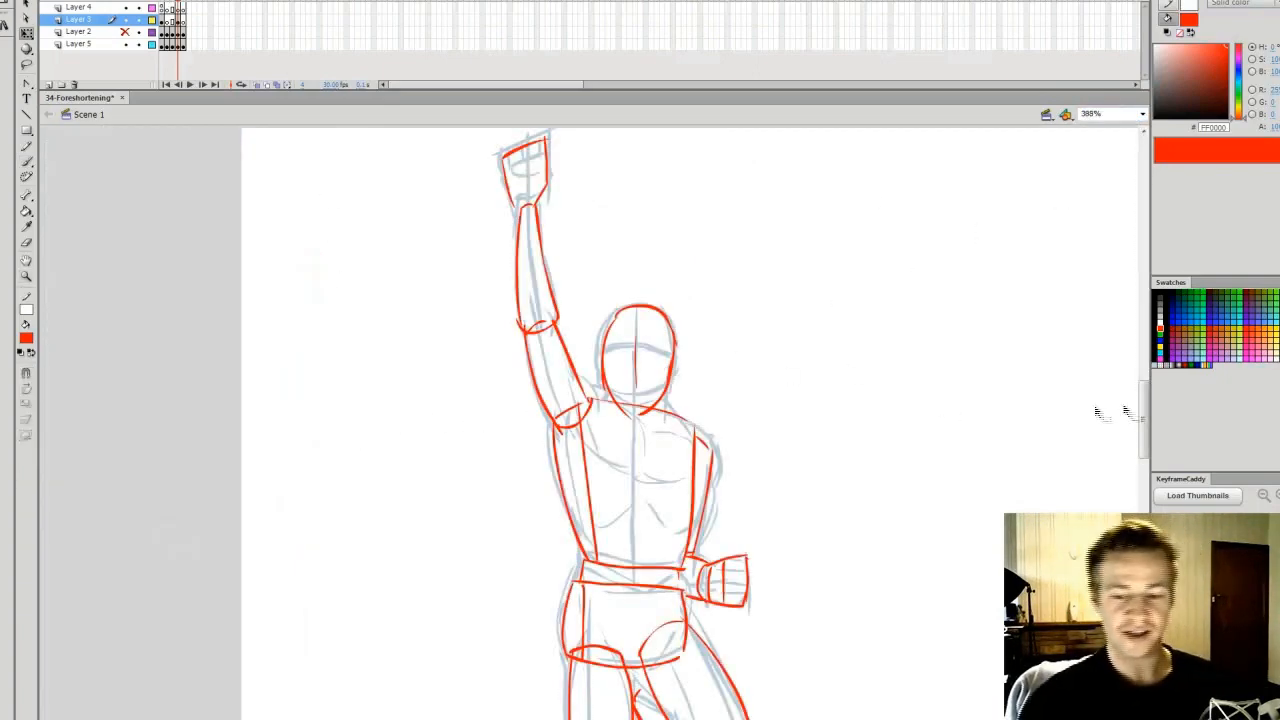
pyautogui.moveTo(1137, 437); pyautogui.dragTo(1131, 458)
pyautogui.moveTo(1131, 458)
pyautogui.mouseDown()
pyautogui.moveTo(1119, 477)
pyautogui.moveTo(1124, 463)
pyautogui.mouseUp()
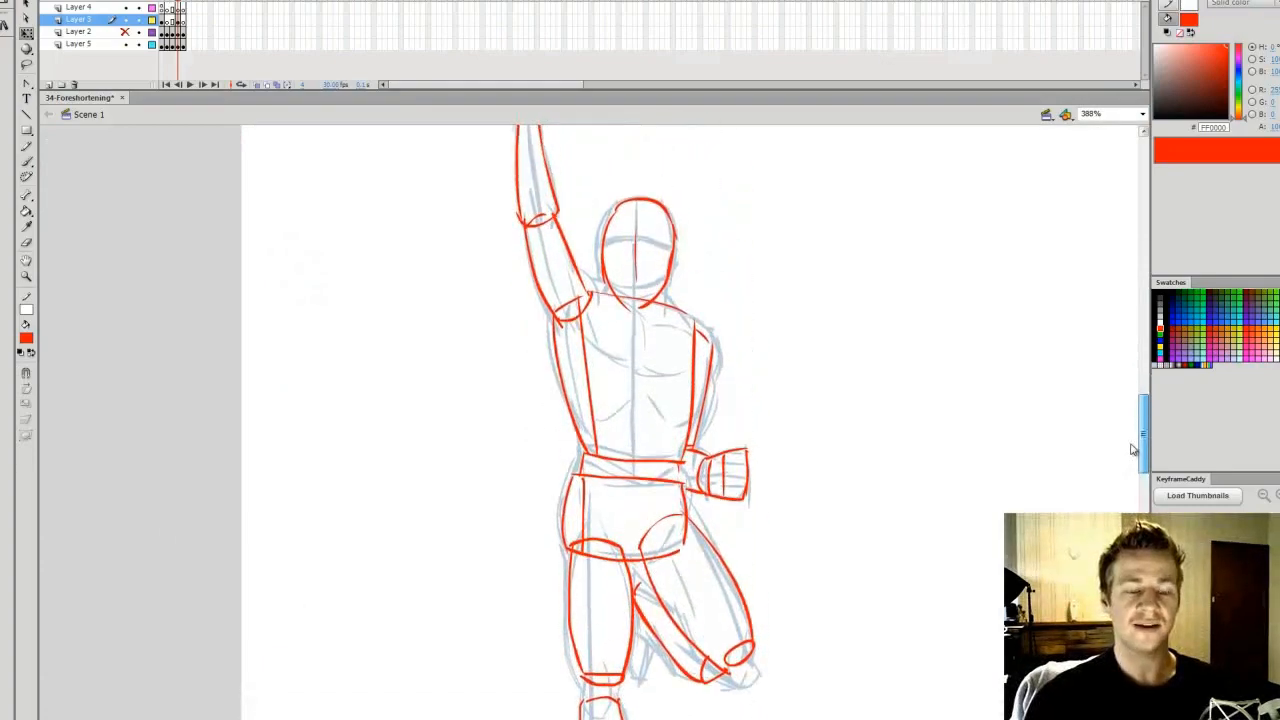
pyautogui.scroll(3, 1133, 450)
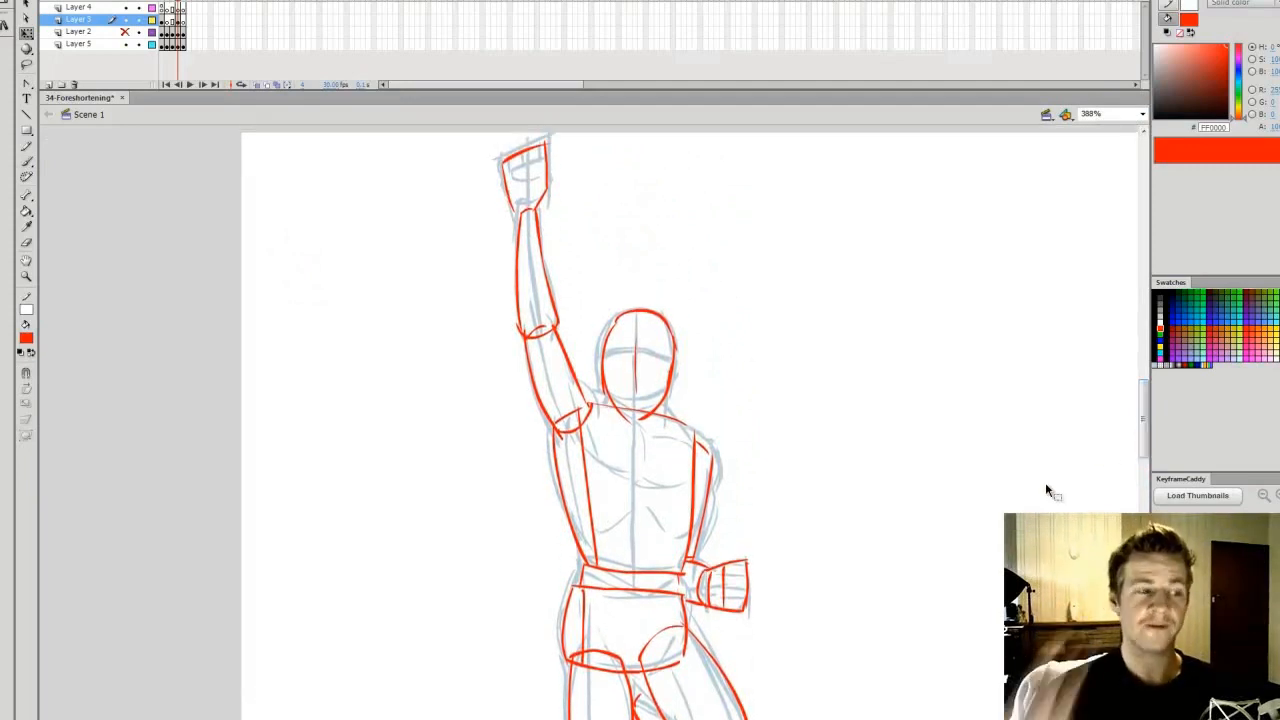
# Brush red egg shapes for the female figure's ribcage and pelvis, each with a curved contour line
pyautogui.click(183, 25)
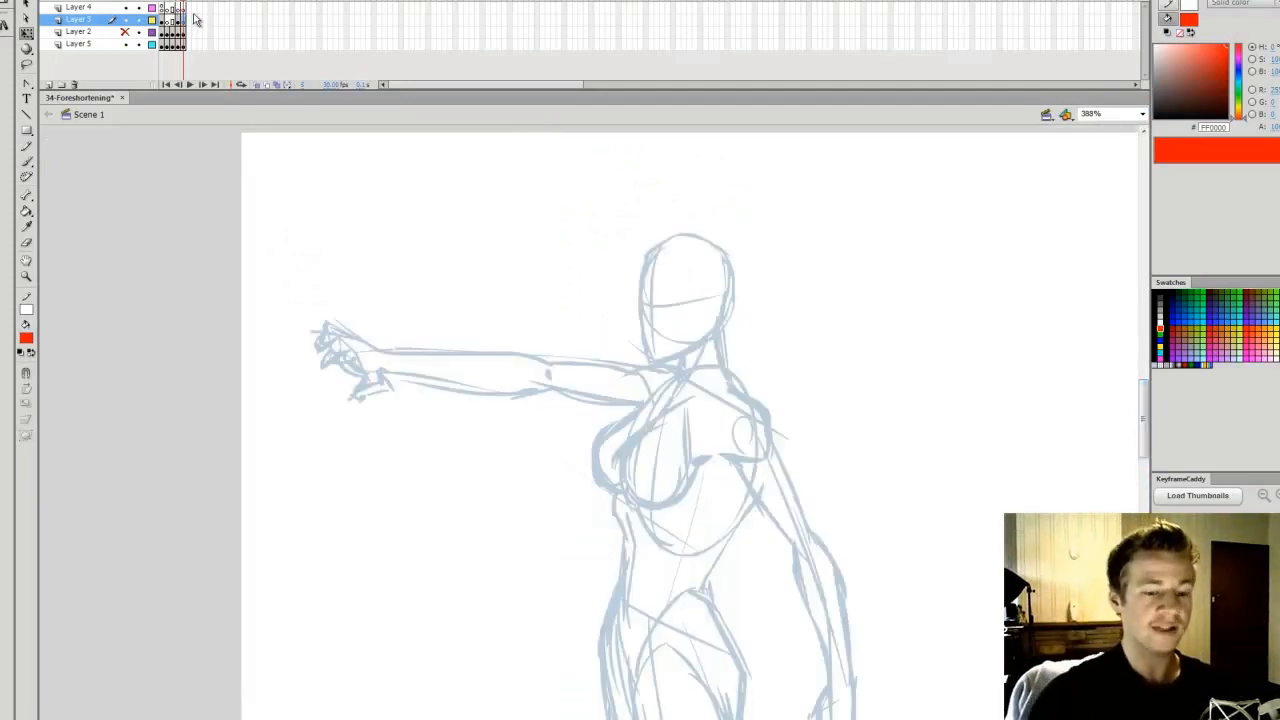
pyautogui.press('b')
pyautogui.scroll(-2, 1143, 410)
pyautogui.scroll(1, 1143, 410)
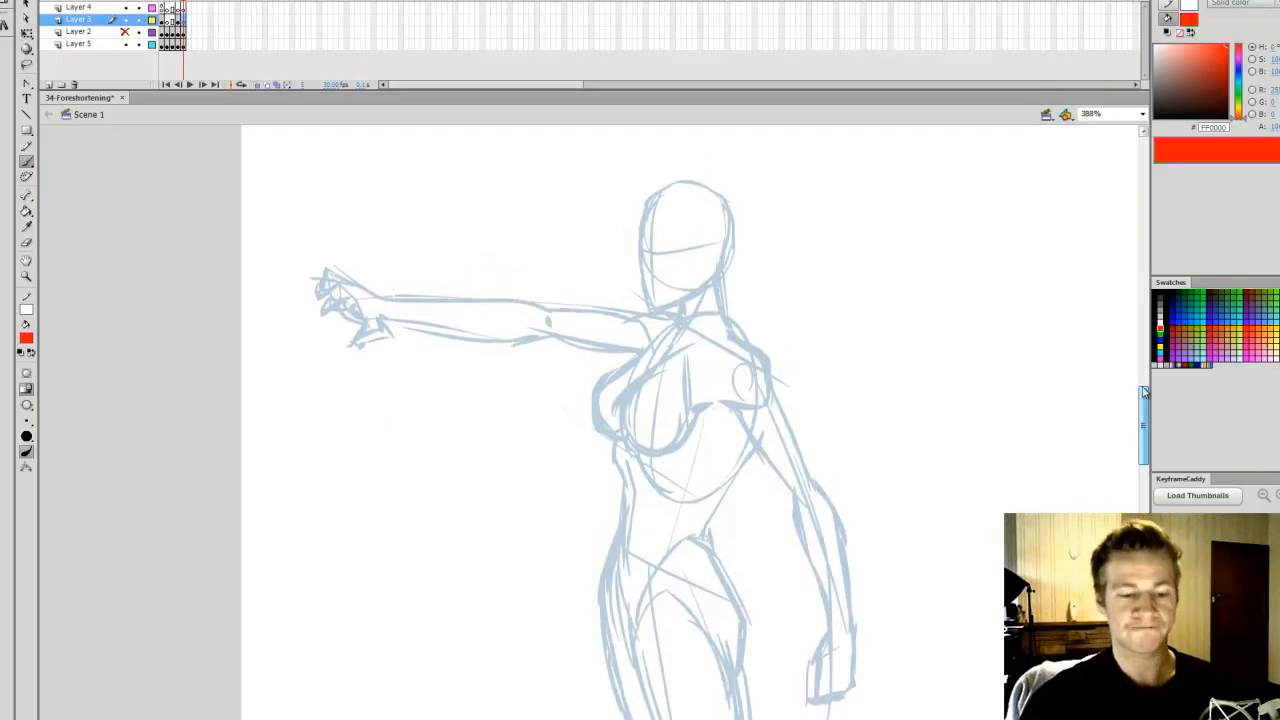
pyautogui.press(',')
pyautogui.press('.')
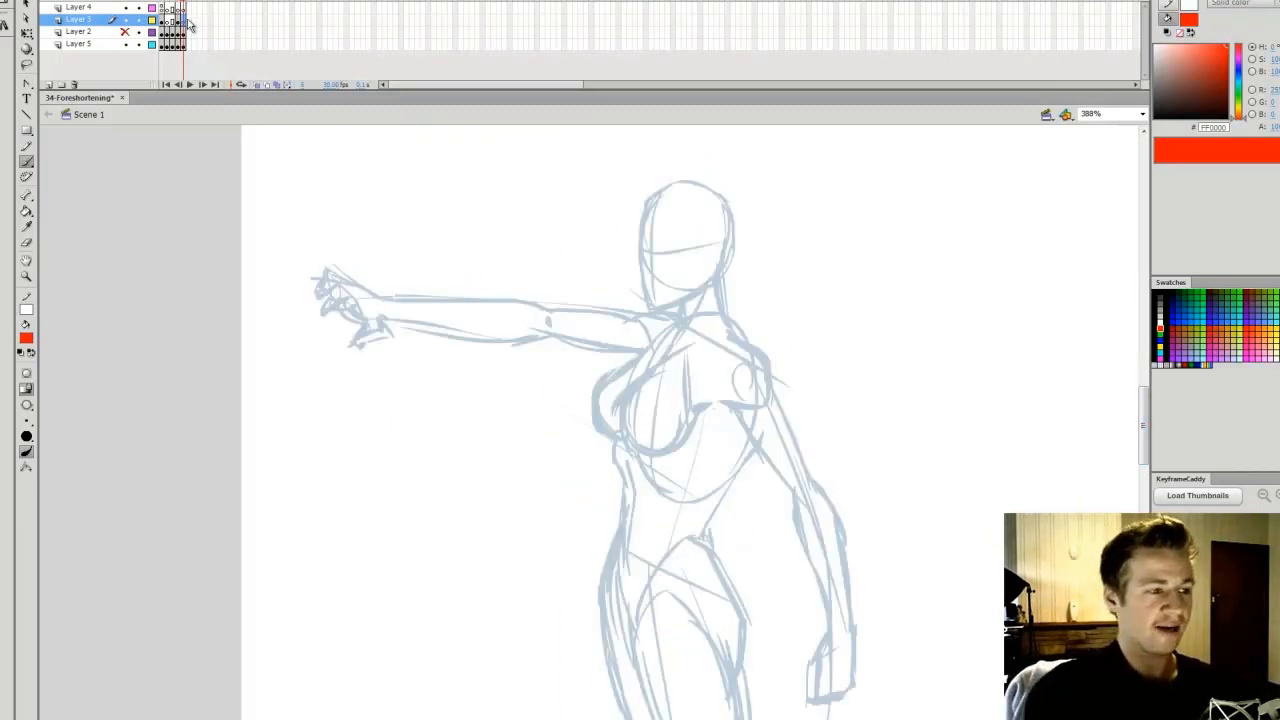
pyautogui.moveTo(642, 494)
pyautogui.mouseDown()
pyautogui.moveTo(649, 385)
pyautogui.moveTo(725, 348)
pyautogui.moveTo(625, 468)
pyautogui.moveTo(677, 342)
pyautogui.moveTo(750, 387)
pyautogui.moveTo(727, 497)
pyautogui.moveTo(633, 499)
pyautogui.moveTo(735, 350)
pyautogui.mouseUp()
pyautogui.hotkey('ctrl', 'z')
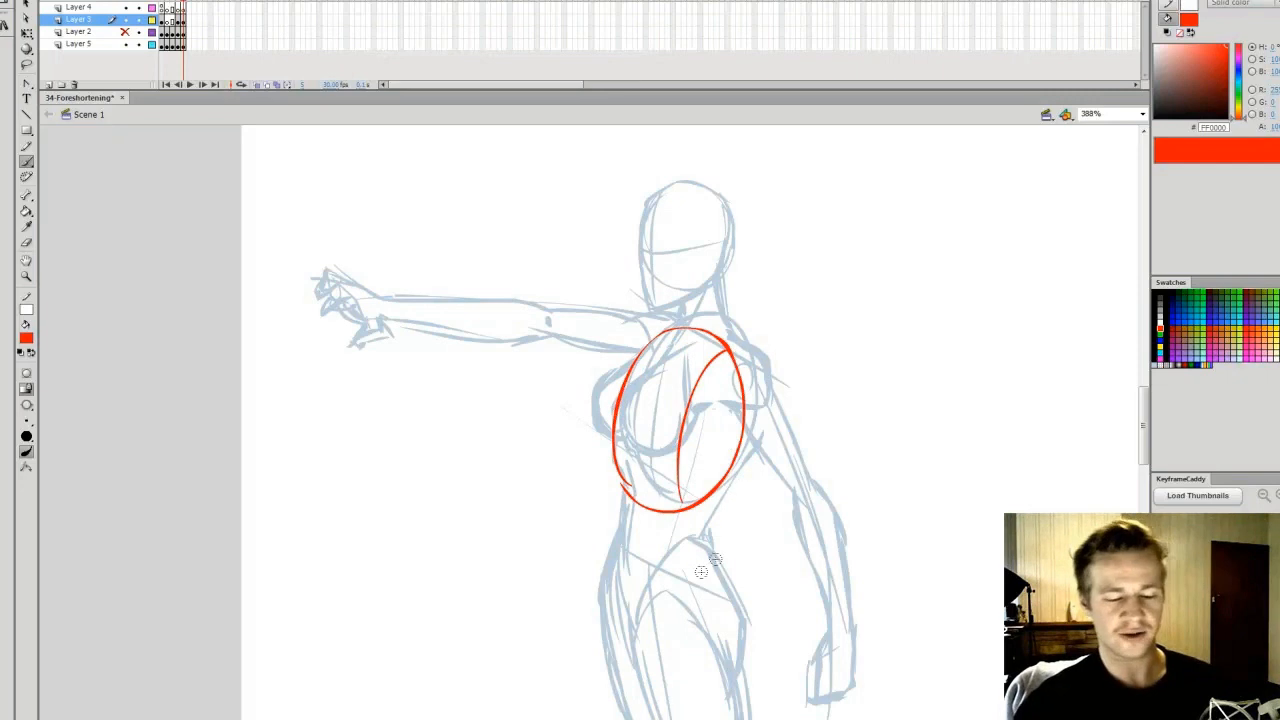
pyautogui.moveTo(613, 550)
pyautogui.mouseDown()
pyautogui.moveTo(683, 531)
pyautogui.moveTo(699, 547)
pyautogui.moveTo(722, 639)
pyautogui.moveTo(605, 622)
pyautogui.moveTo(647, 669)
pyautogui.moveTo(731, 612)
pyautogui.mouseUp()
pyautogui.moveTo(676, 532); pyautogui.dragTo(665, 671)
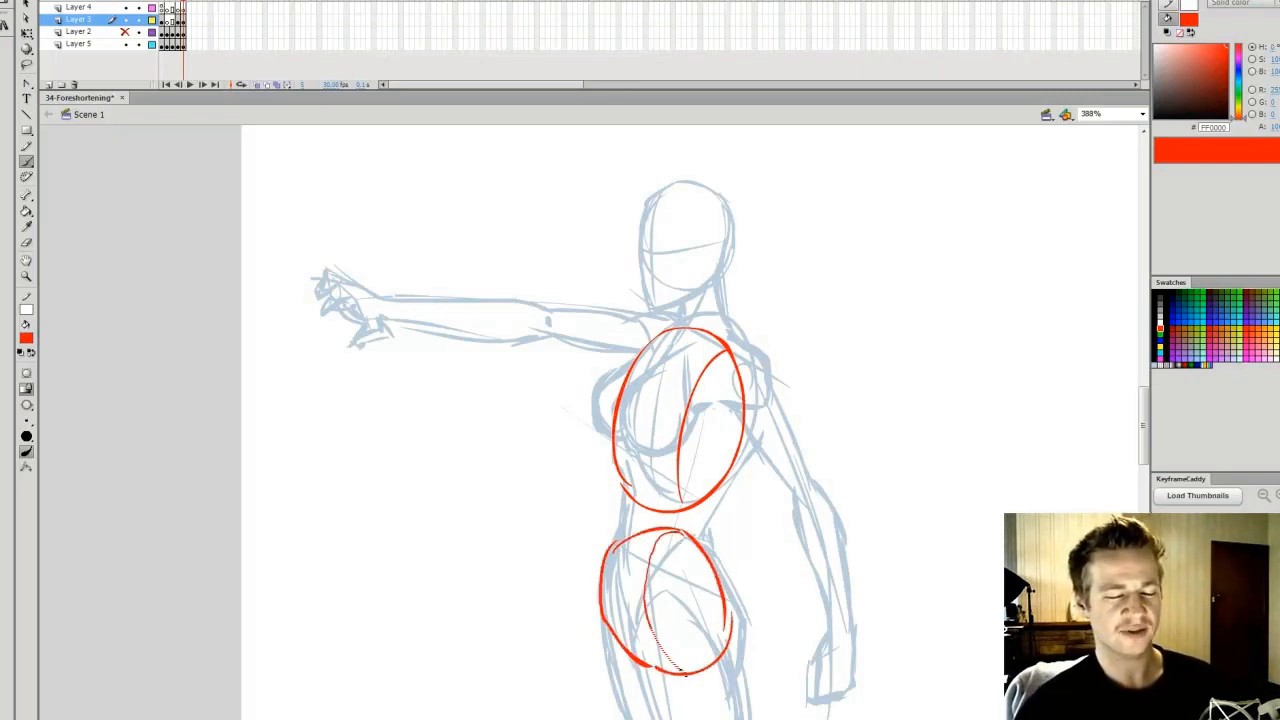
# Outline both breasts as rounded red teardrop forms over the female figure's ribcage
pyautogui.moveTo(1147, 407); pyautogui.dragTo(1147, 443)
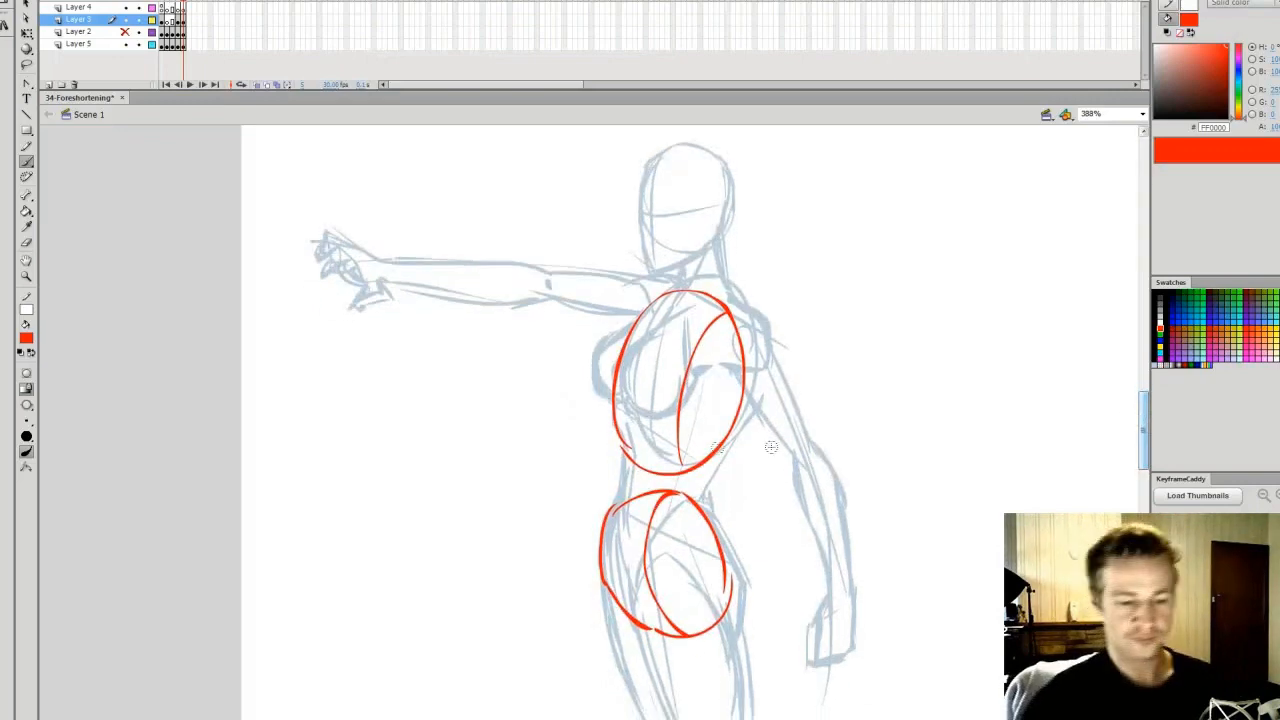
pyautogui.moveTo(592, 353); pyautogui.dragTo(627, 398)
pyautogui.moveTo(680, 314)
pyautogui.mouseDown()
pyautogui.moveTo(629, 395)
pyautogui.moveTo(667, 410)
pyautogui.moveTo(684, 389)
pyautogui.moveTo(682, 296)
pyautogui.mouseUp()
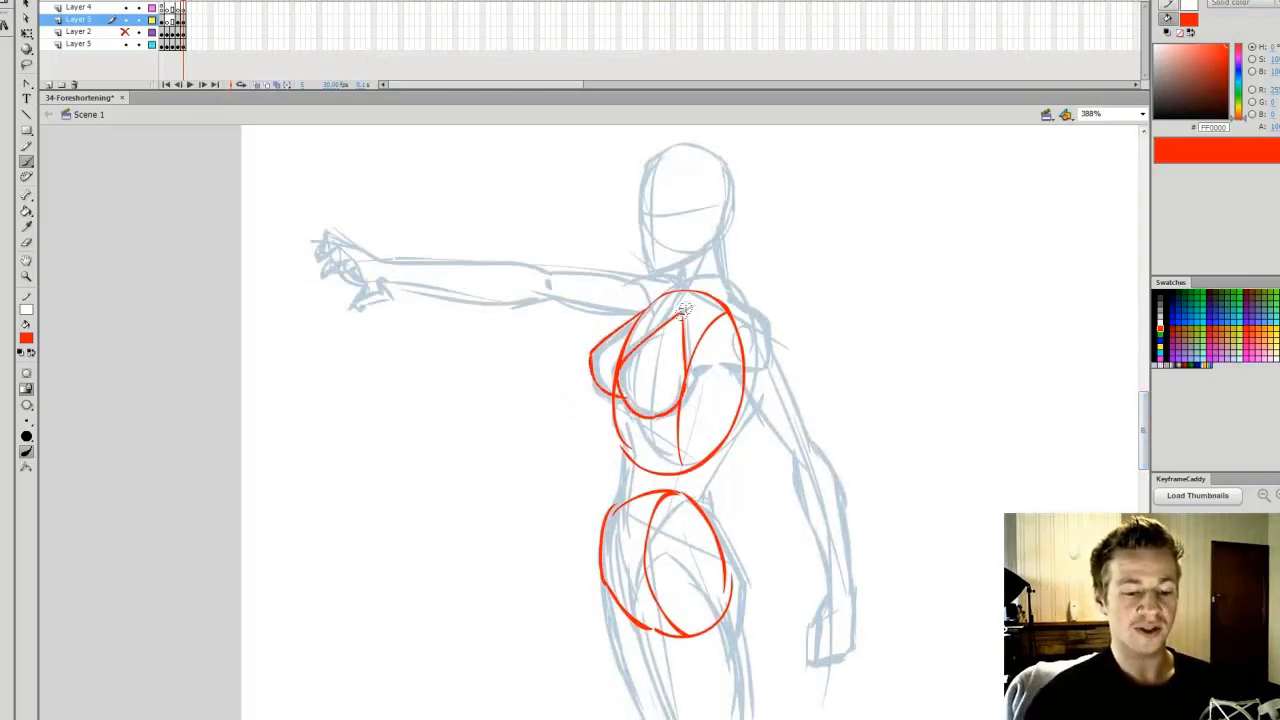
# Brush red cylinder forms for the lowered arm's upper arm and forearm, from the shoulder to the wrist
pyautogui.moveTo(1148, 410); pyautogui.dragTo(1148, 402)
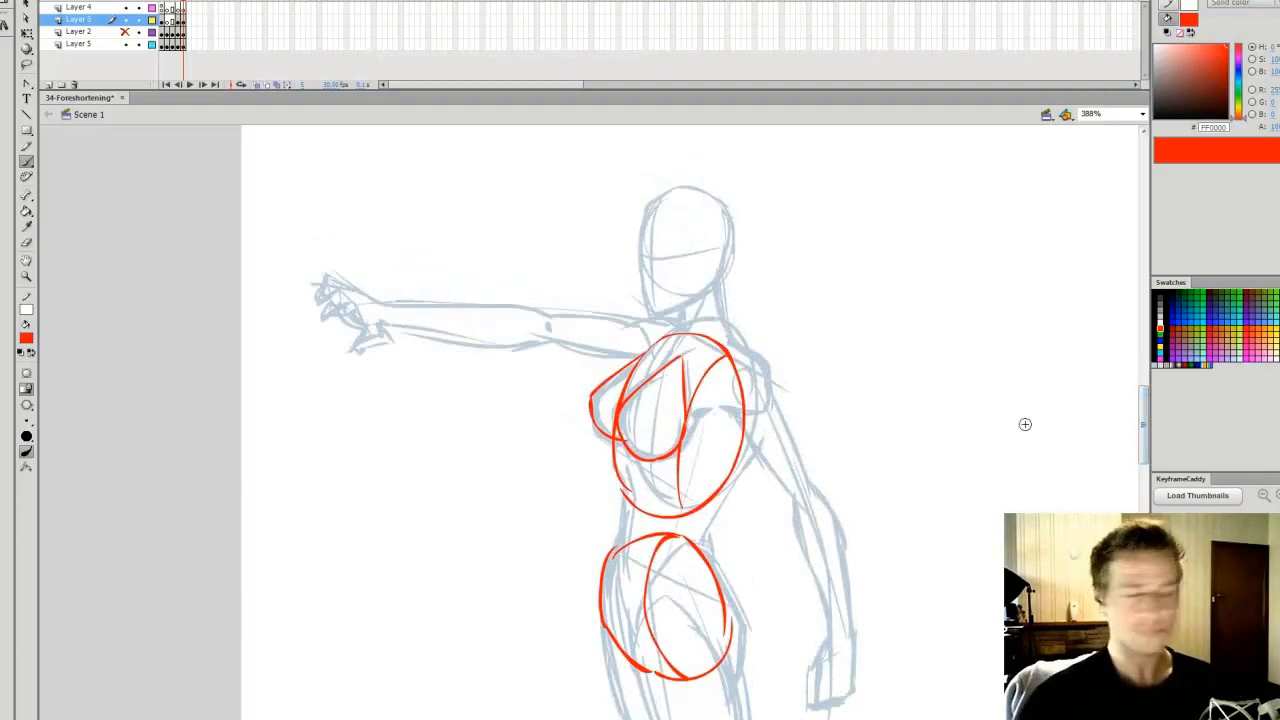
pyautogui.moveTo(748, 432); pyautogui.dragTo(797, 498)
pyautogui.moveTo(735, 400)
pyautogui.mouseDown()
pyautogui.moveTo(773, 385)
pyautogui.moveTo(817, 493)
pyautogui.moveTo(807, 506)
pyautogui.moveTo(826, 644)
pyautogui.mouseUp()
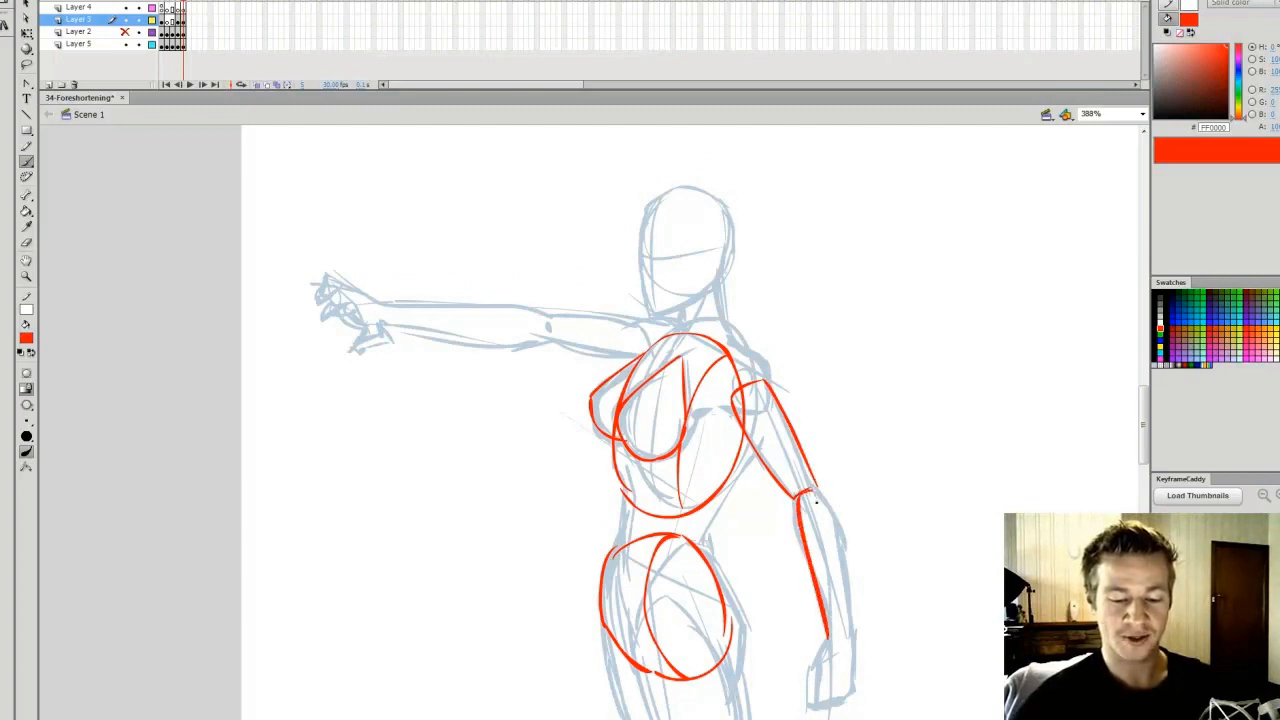
pyautogui.moveTo(828, 504); pyautogui.dragTo(846, 638)
# Outline the female figure's outstretched arm as two red cylinders and her head as a red egg shape
pyautogui.scroll(-3, 1143, 425)
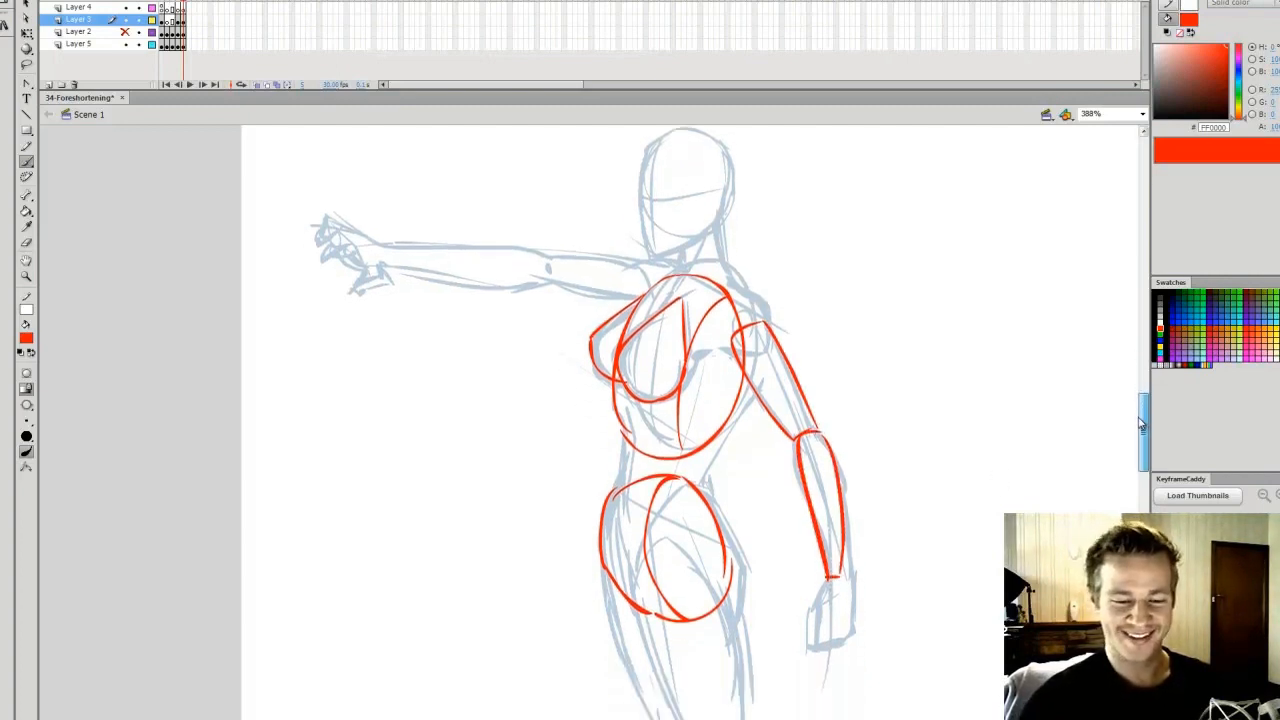
pyautogui.moveTo(665, 272)
pyautogui.mouseDown()
pyautogui.moveTo(548, 261)
pyautogui.moveTo(547, 284)
pyautogui.moveTo(652, 298)
pyautogui.mouseUp()
pyautogui.moveTo(545, 262)
pyautogui.mouseDown()
pyautogui.moveTo(388, 251)
pyautogui.moveTo(466, 281)
pyautogui.moveTo(540, 285)
pyautogui.mouseUp()
pyautogui.moveTo(645, 250)
pyautogui.mouseDown()
pyautogui.moveTo(651, 183)
pyautogui.moveTo(681, 135)
pyautogui.moveTo(712, 248)
pyautogui.mouseUp()
pyautogui.moveTo(738, 170); pyautogui.dragTo(670, 258)
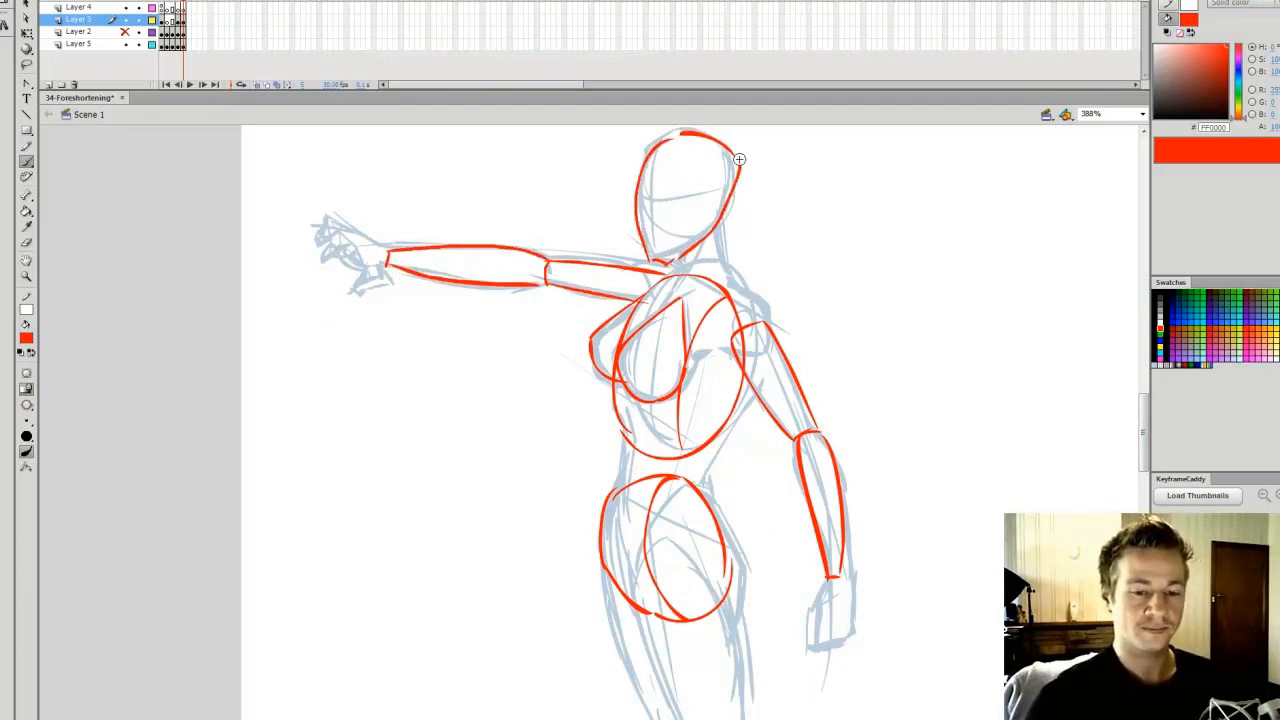
pyautogui.press('e')
pyautogui.press('b')
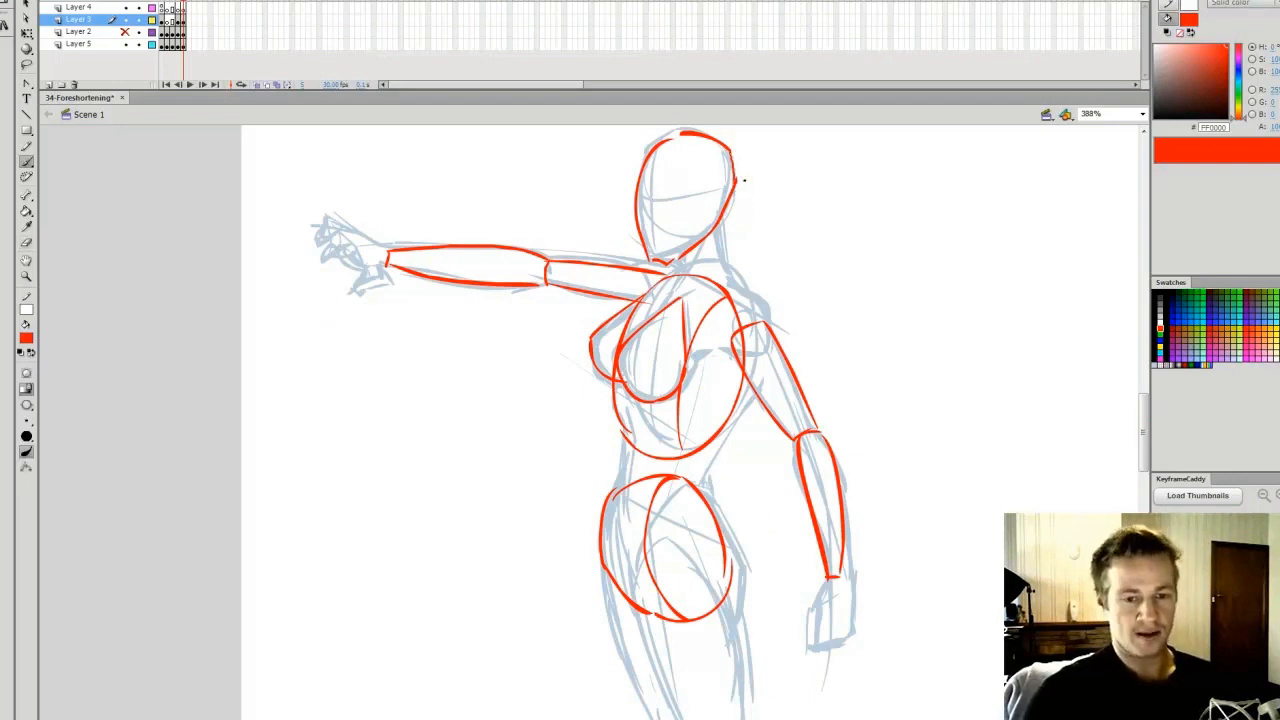
# Block in the outstretched hand and the lowered hand as simple tapered red shapes
pyautogui.moveTo(372, 244)
pyautogui.mouseDown()
pyautogui.moveTo(331, 244)
pyautogui.moveTo(381, 270)
pyautogui.mouseUp()
pyautogui.moveTo(1143, 437); pyautogui.dragTo(1141, 456)
pyautogui.moveTo(830, 449)
pyautogui.mouseDown()
pyautogui.moveTo(817, 491)
pyautogui.moveTo(843, 449)
pyautogui.moveTo(850, 500)
pyautogui.mouseUp()
# Outline the female figure's near thigh and shin and the far leg as tapering red cylinders, redrawing the far leg's first stroke
pyautogui.moveTo(1143, 462); pyautogui.dragTo(1127, 479)
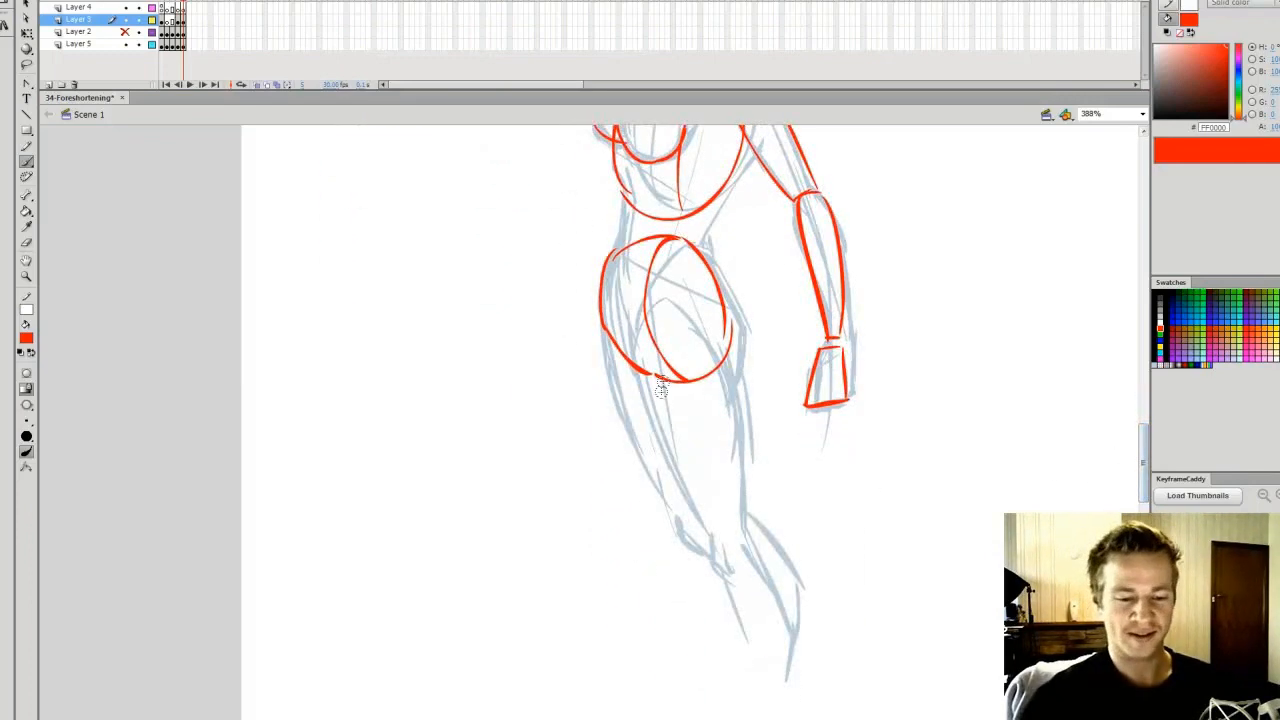
pyautogui.moveTo(638, 372)
pyautogui.mouseDown()
pyautogui.moveTo(660, 325)
pyautogui.moveTo(721, 336)
pyautogui.moveTo(702, 323)
pyautogui.moveTo(736, 386)
pyautogui.moveTo(734, 549)
pyautogui.moveTo(661, 419)
pyautogui.moveTo(719, 559)
pyautogui.mouseUp()
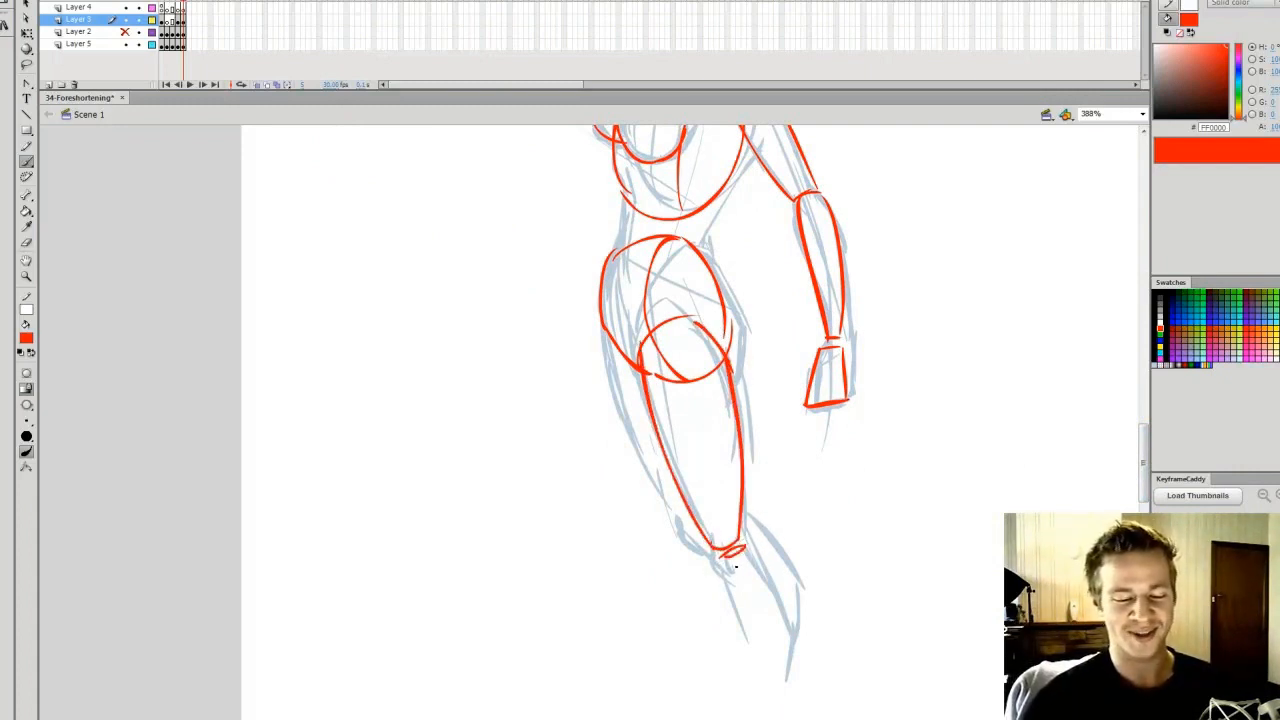
pyautogui.moveTo(746, 545)
pyautogui.mouseDown()
pyautogui.moveTo(792, 662)
pyautogui.moveTo(772, 668)
pyautogui.mouseUp()
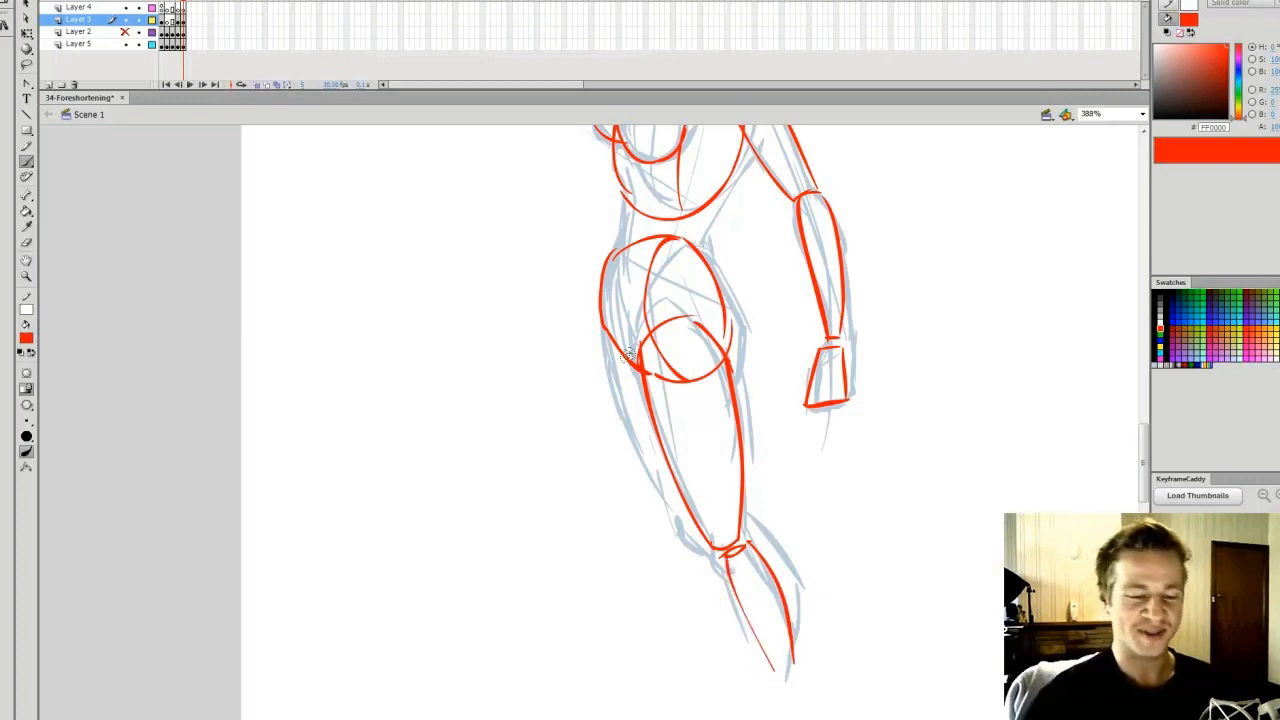
pyautogui.moveTo(634, 436); pyautogui.dragTo(689, 541)
pyautogui.hotkey('ctrl', 'z')
pyautogui.moveTo(602, 338)
pyautogui.mouseDown()
pyautogui.moveTo(702, 541)
pyautogui.moveTo(771, 547)
pyautogui.moveTo(799, 652)
pyautogui.mouseUp()
# Compare with the male figure, undo trial horizontal strokes at the waist, and join the female ribcage and pelvis with red side lines
pyautogui.moveTo(1143, 460); pyautogui.dragTo(1142, 428)
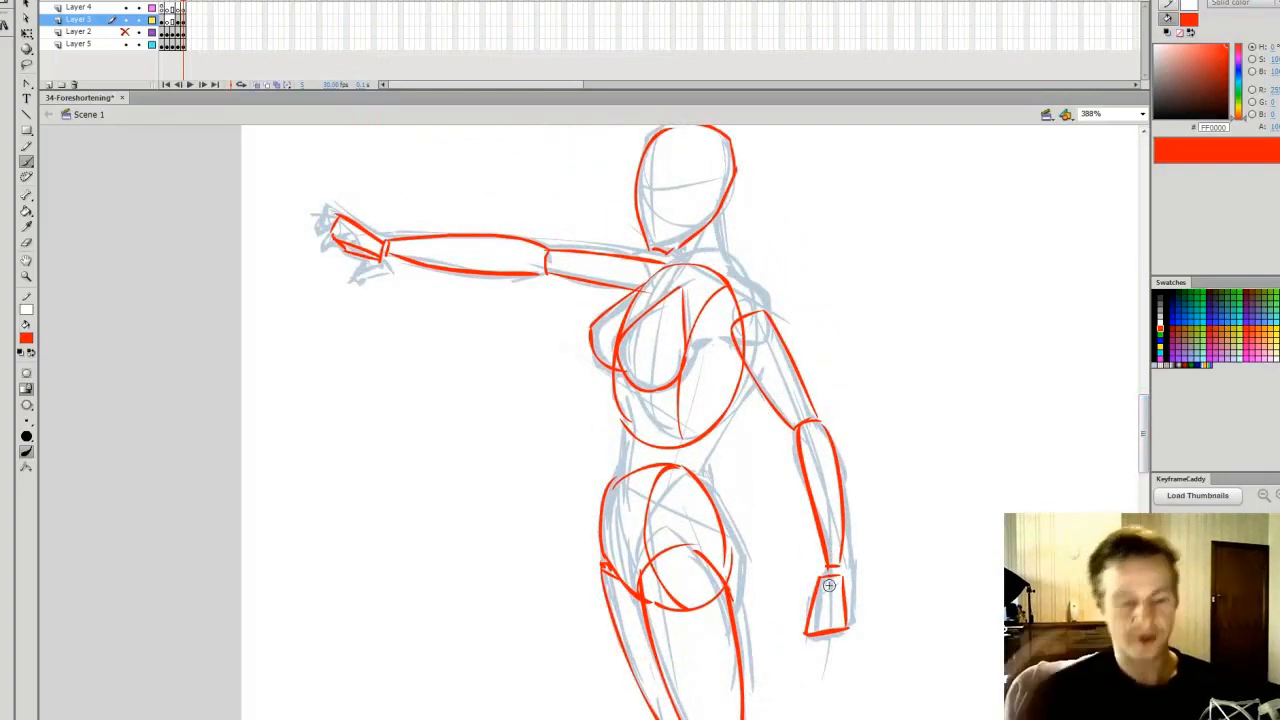
pyautogui.press(',')
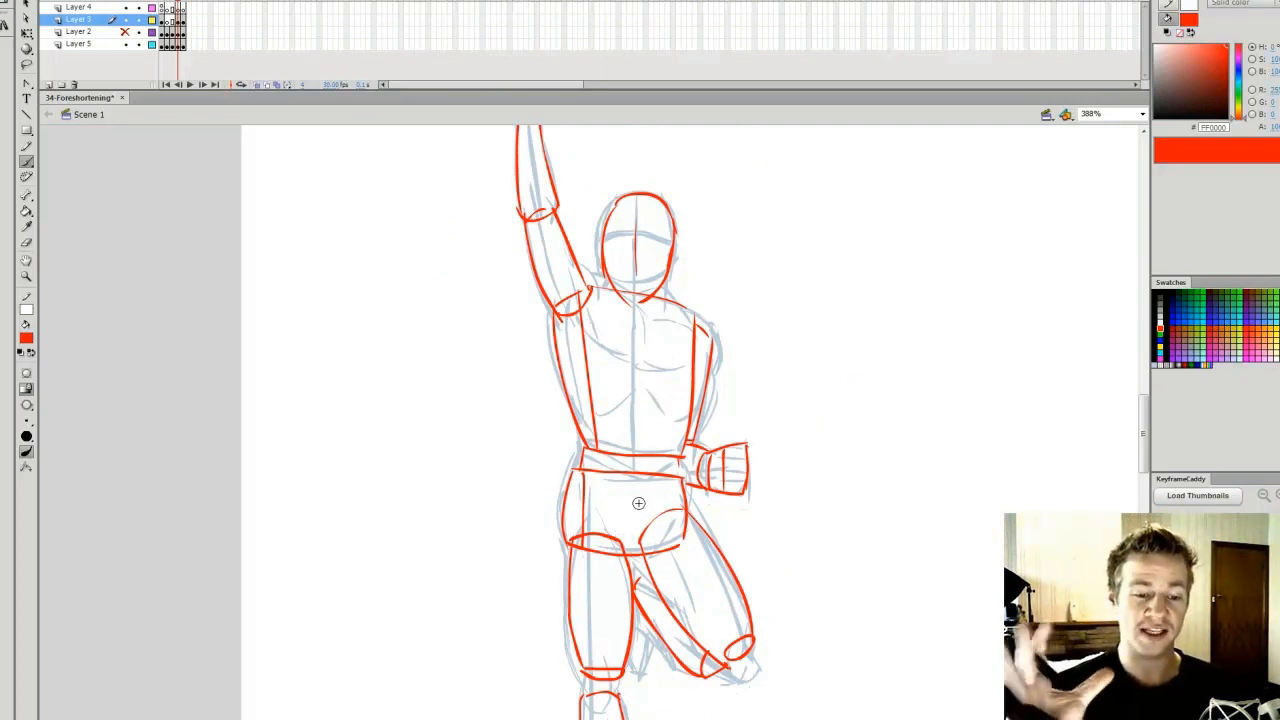
pyautogui.press('.')
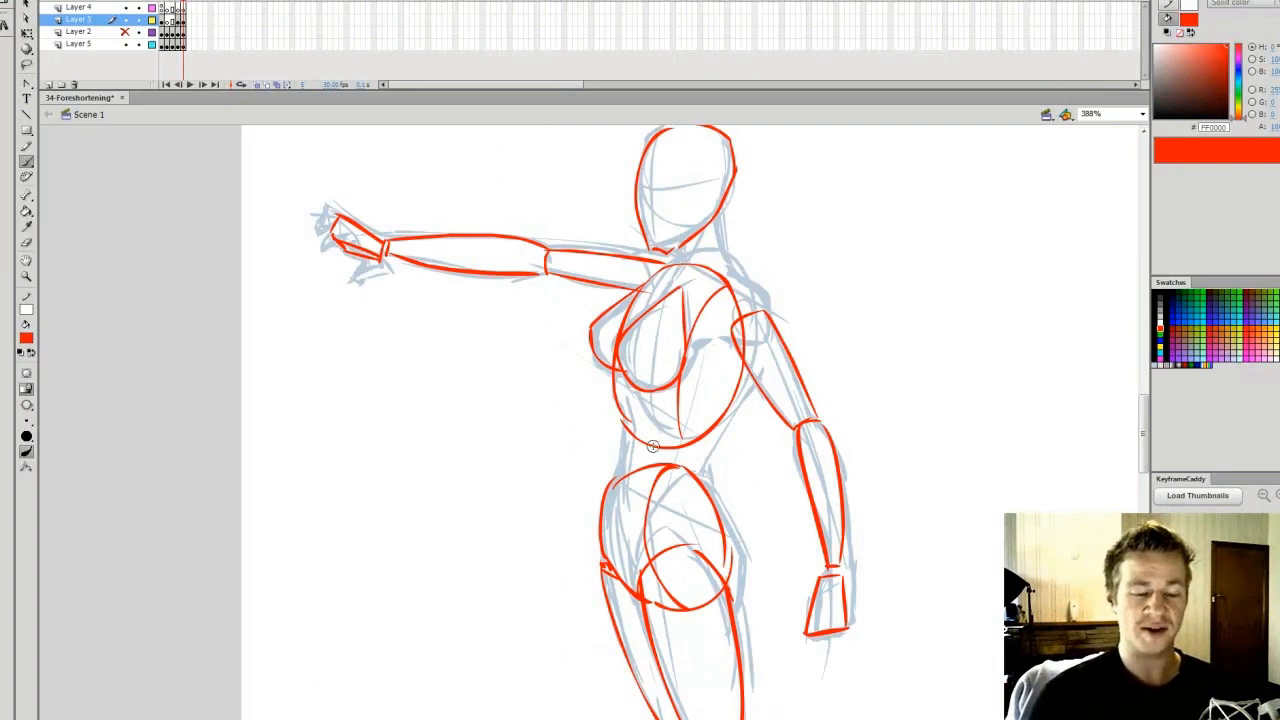
pyautogui.moveTo(599, 437); pyautogui.dragTo(742, 439)
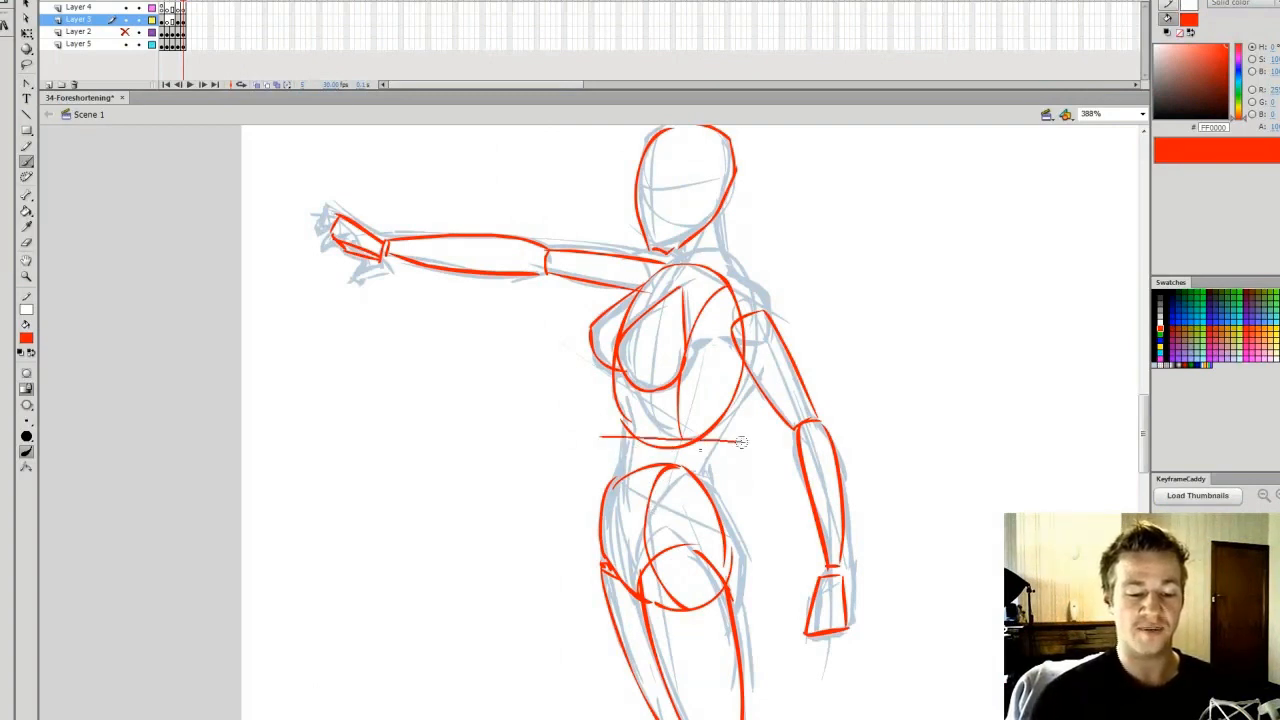
pyautogui.moveTo(598, 480); pyautogui.dragTo(744, 485)
pyautogui.hotkey('ctrl', 'z')
pyautogui.hotkey('ctrl', 'z')
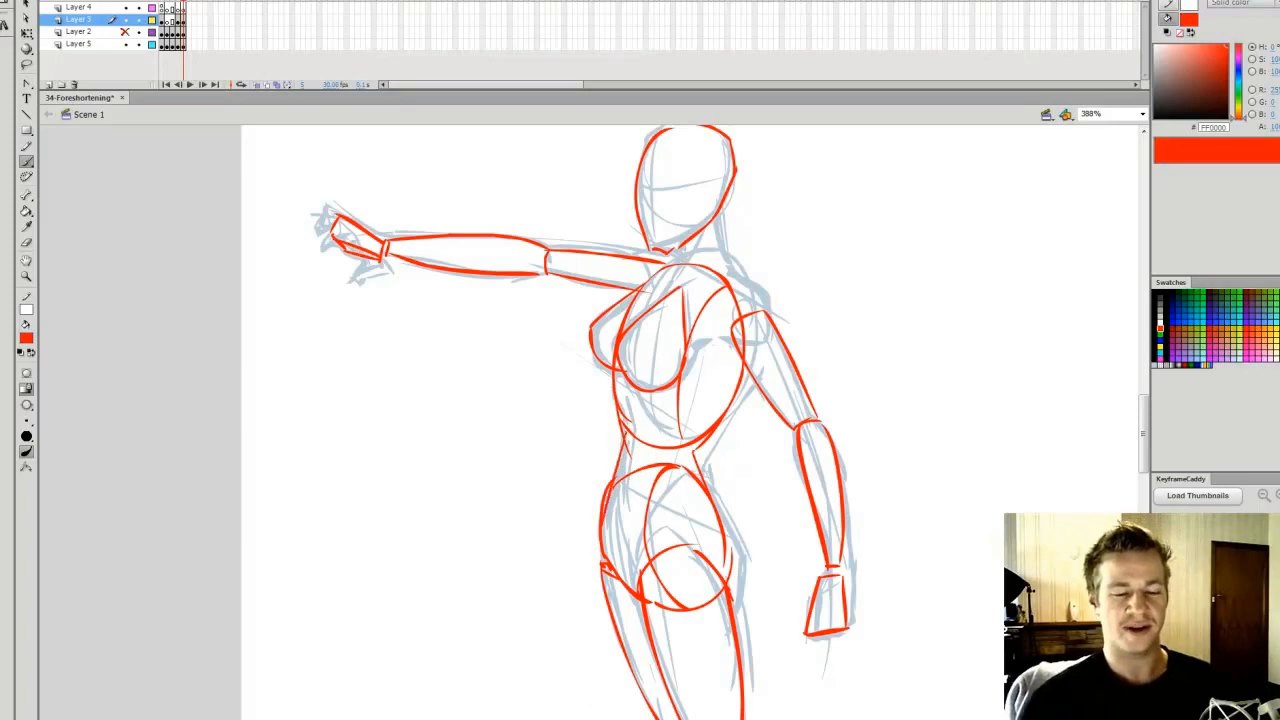
# Fit the whole drawing in the window and go back from the female figure to the male figure's frame
pyautogui.press('v')
pyautogui.click(1128, 114)
pyautogui.click(1100, 126)
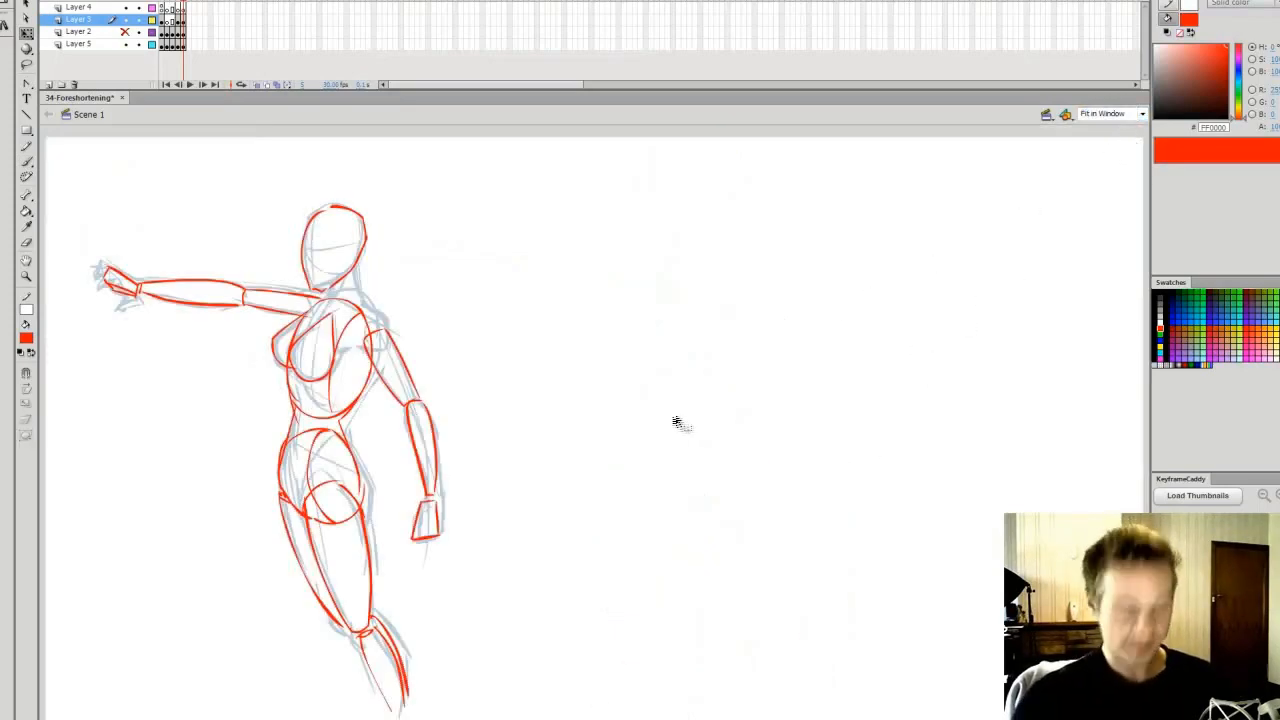
pyautogui.press('.')
pyautogui.press(',')
pyautogui.press(',')
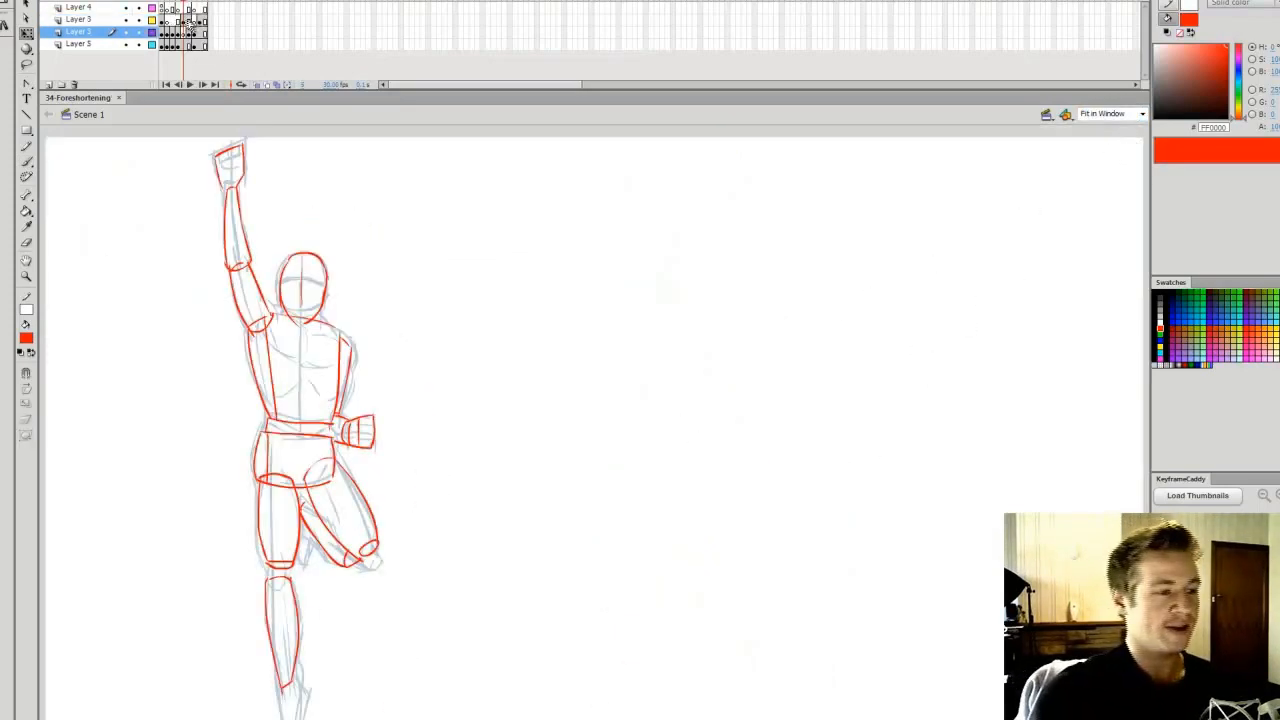
# Brush two light blue perspective guides converging downward on Layer 2, in the empty space beside the male figure
pyautogui.click(184, 20)
pyautogui.press('b')
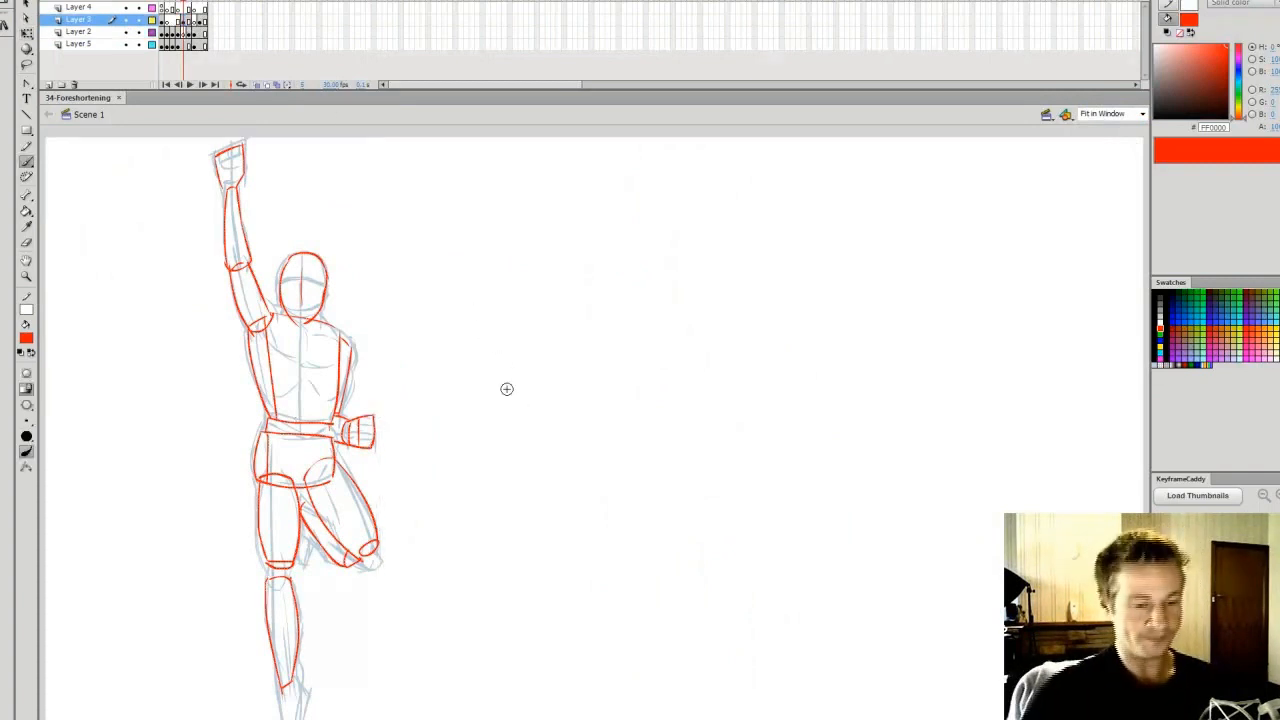
pyautogui.click(1157, 360)
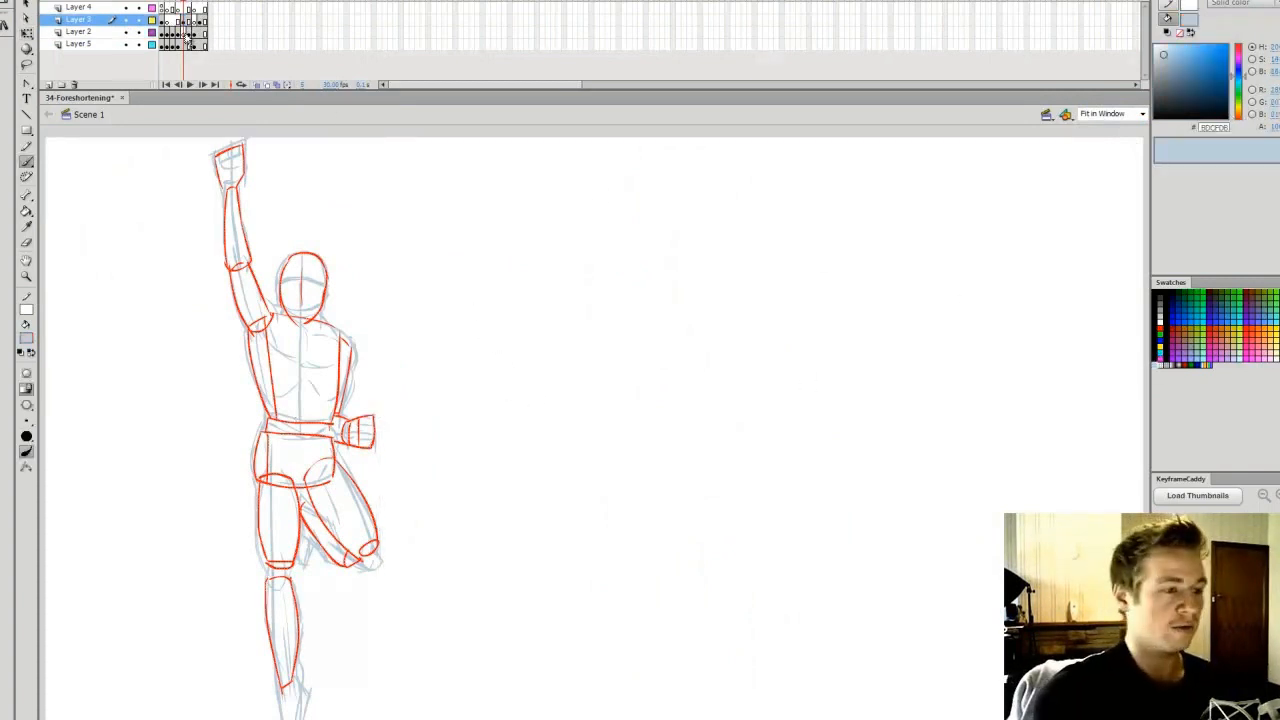
pyautogui.click(185, 32)
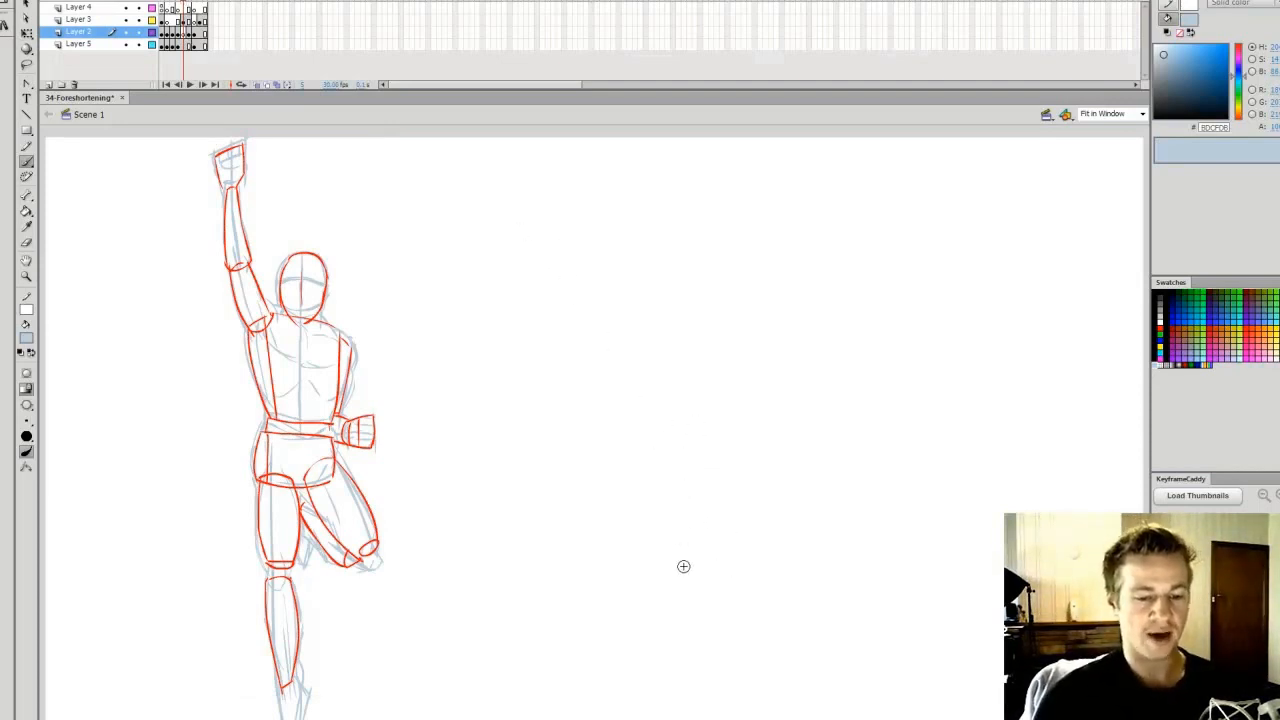
pyautogui.moveTo(462, 263); pyautogui.dragTo(681, 627)
pyautogui.moveTo(1006, 257)
pyautogui.mouseDown()
pyautogui.moveTo(751, 659)
pyautogui.moveTo(886, 446)
pyautogui.mouseUp()
pyautogui.moveTo(686, 636); pyautogui.dragTo(465, 252)
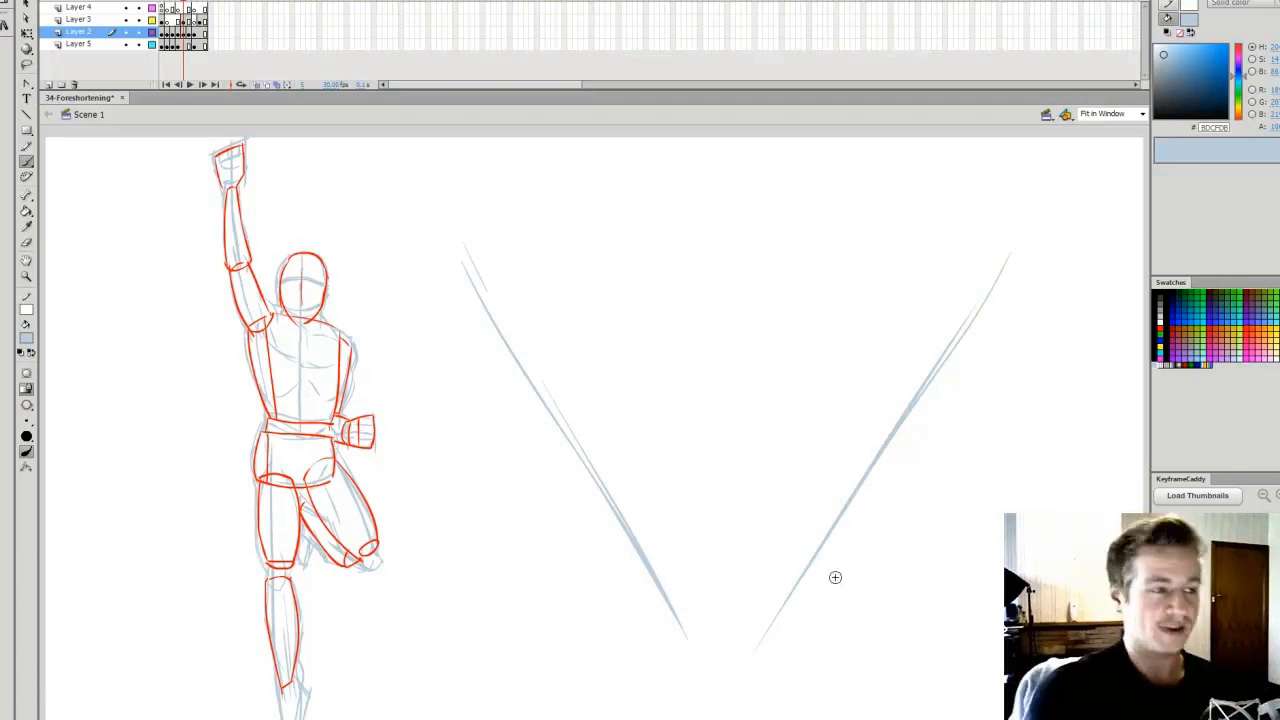
# Look back at the foreshortened cylinder, axe and hand examples, and return to the male figure with the guides
pyautogui.click(178, 6)
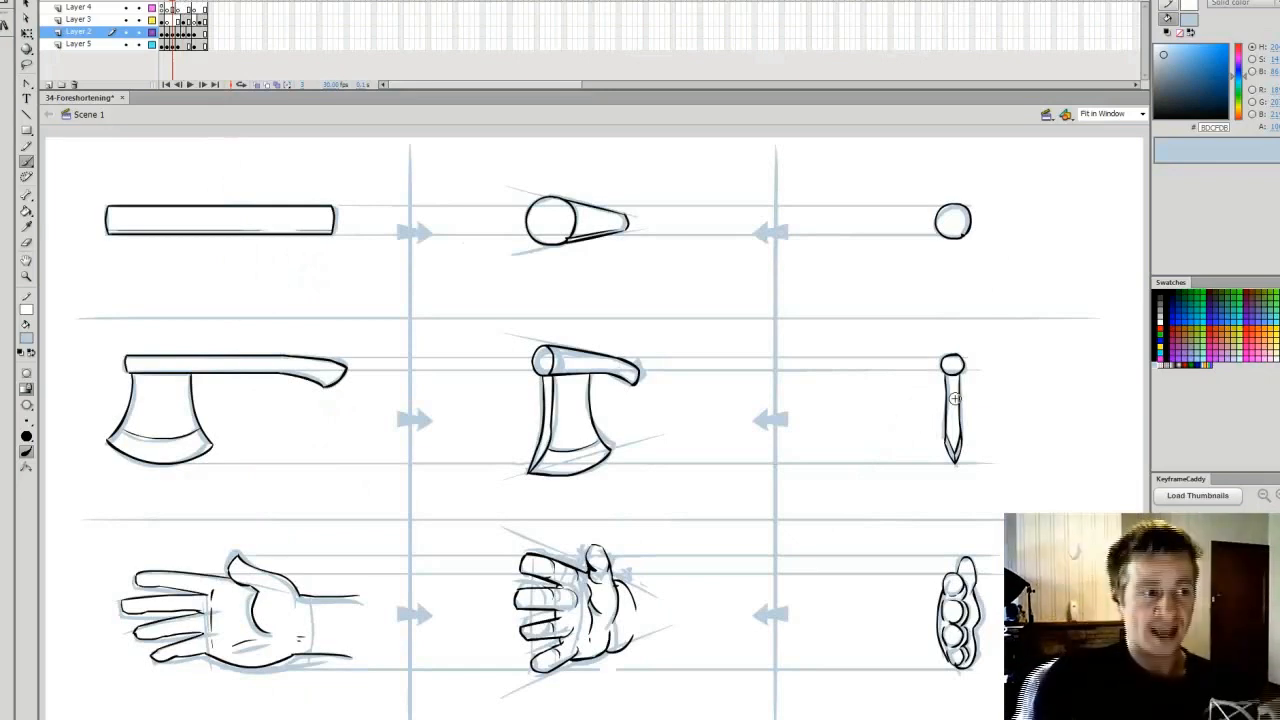
pyautogui.click(195, 6)
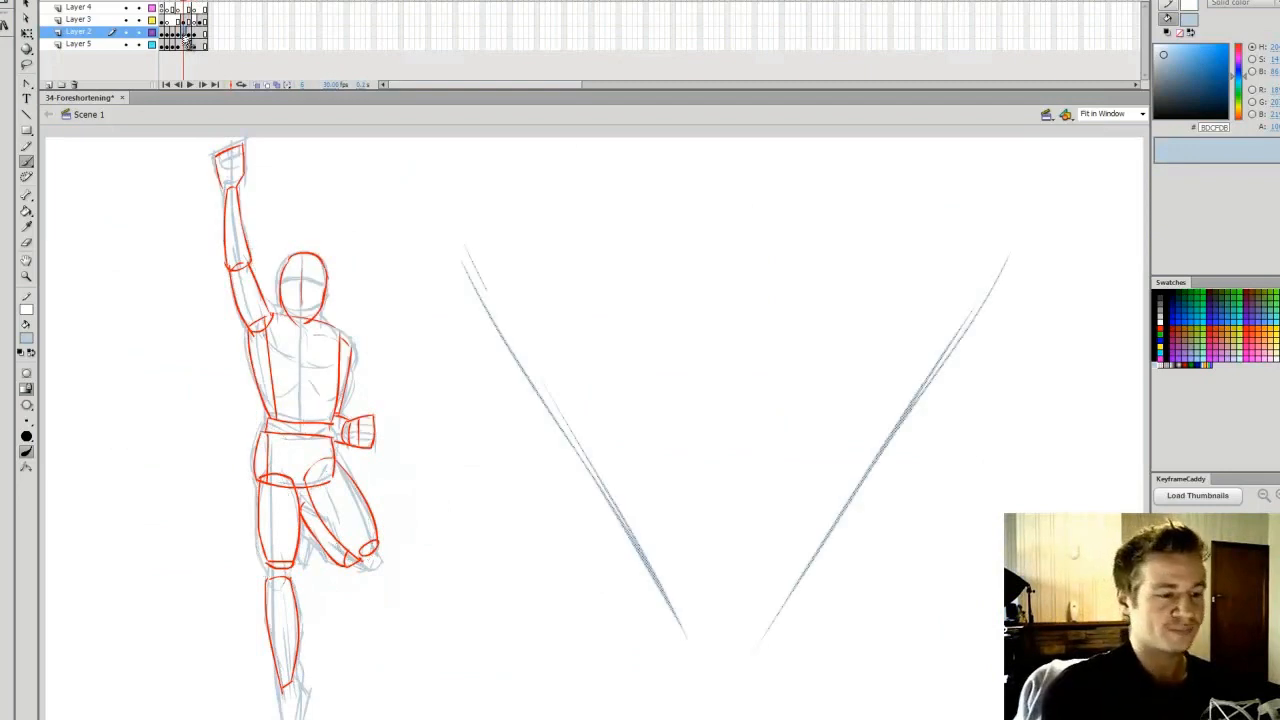
pyautogui.press('Escape')
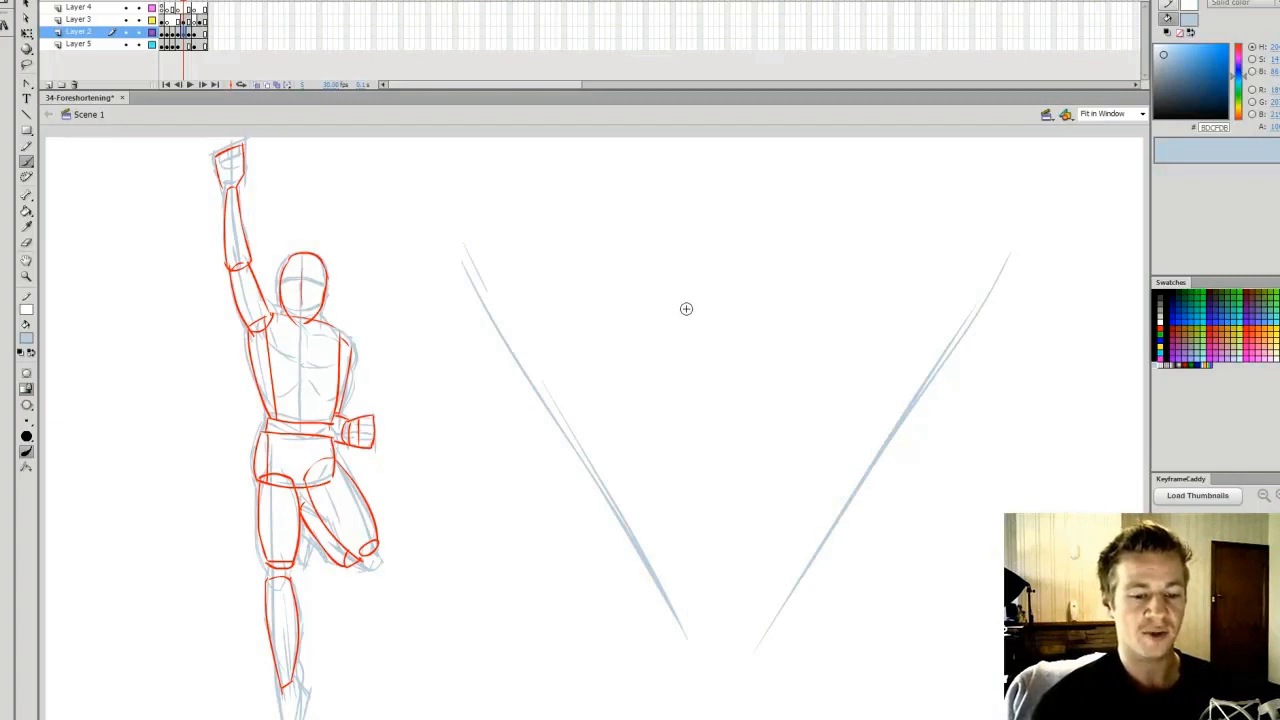
pyautogui.moveTo(585, 321); pyautogui.dragTo(852, 322)
pyautogui.hotkey('ctrl', 'z')
pyautogui.hotkey('ctrl', 'z')
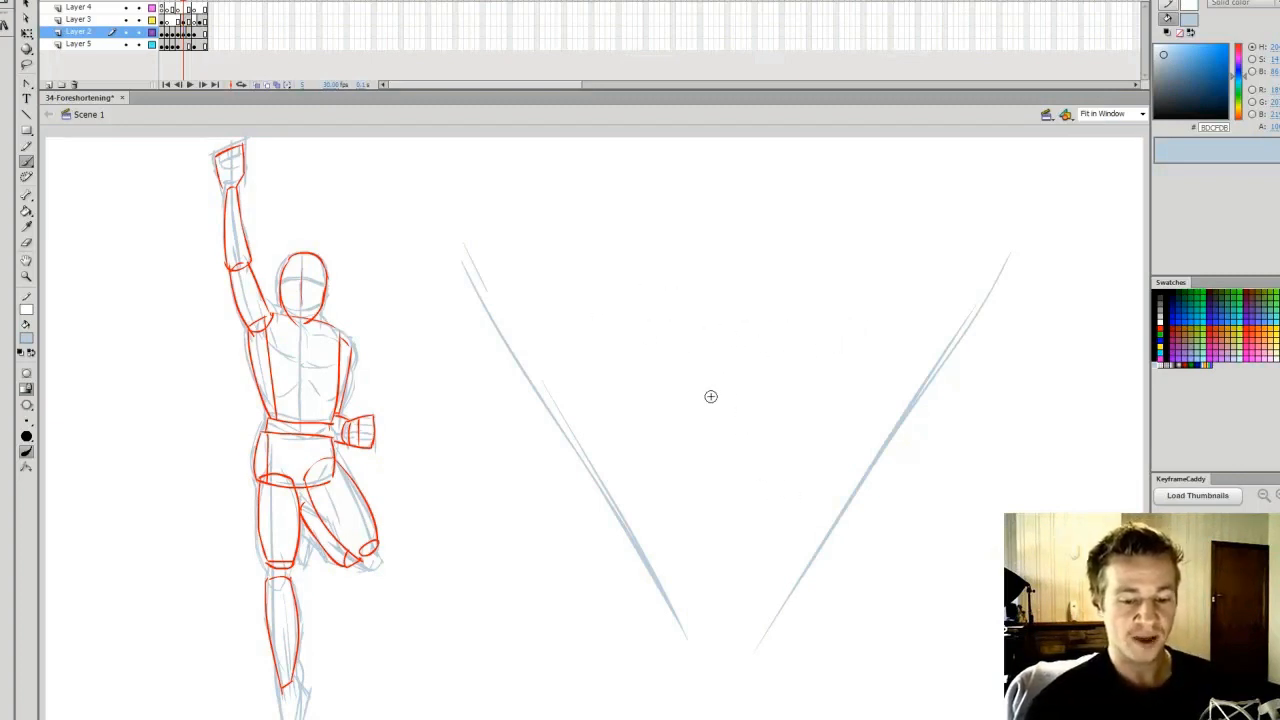
# Sketch the foreshortened torso as a light blue block narrowing downward between the guides, with a smaller pelvis form below it
pyautogui.moveTo(636, 369)
pyautogui.mouseDown()
pyautogui.moveTo(744, 371)
pyautogui.moveTo(818, 415)
pyautogui.mouseUp()
pyautogui.moveTo(616, 404); pyautogui.dragTo(793, 408)
pyautogui.moveTo(632, 428); pyautogui.dragTo(680, 508)
pyautogui.moveTo(814, 420); pyautogui.dragTo(770, 526)
pyautogui.moveTo(618, 416)
pyautogui.mouseDown()
pyautogui.moveTo(674, 517)
pyautogui.moveTo(772, 520)
pyautogui.moveTo(682, 530)
pyautogui.mouseUp()
pyautogui.moveTo(776, 534); pyautogui.dragTo(761, 572)
pyautogui.moveTo(756, 577); pyautogui.dragTo(702, 577)
pyautogui.moveTo(724, 574); pyautogui.dragTo(763, 574)
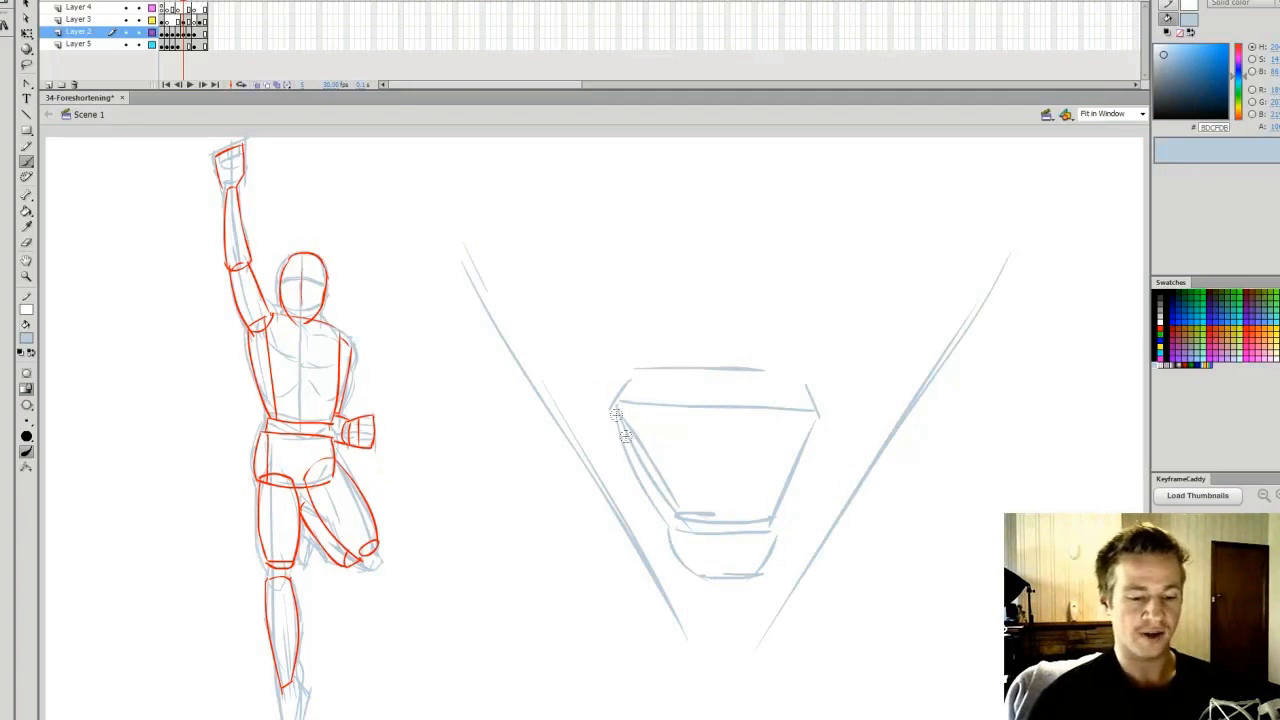
# Sketch the raised arm's round shoulder joint and an upper arm cylinder widening toward the viewer
pyautogui.moveTo(622, 450); pyautogui.dragTo(600, 382)
pyautogui.moveTo(601, 438)
pyautogui.mouseDown()
pyautogui.moveTo(617, 365)
pyautogui.moveTo(563, 340)
pyautogui.moveTo(605, 438)
pyautogui.moveTo(538, 360)
pyautogui.mouseUp()
pyautogui.moveTo(626, 380); pyautogui.dragTo(575, 304)
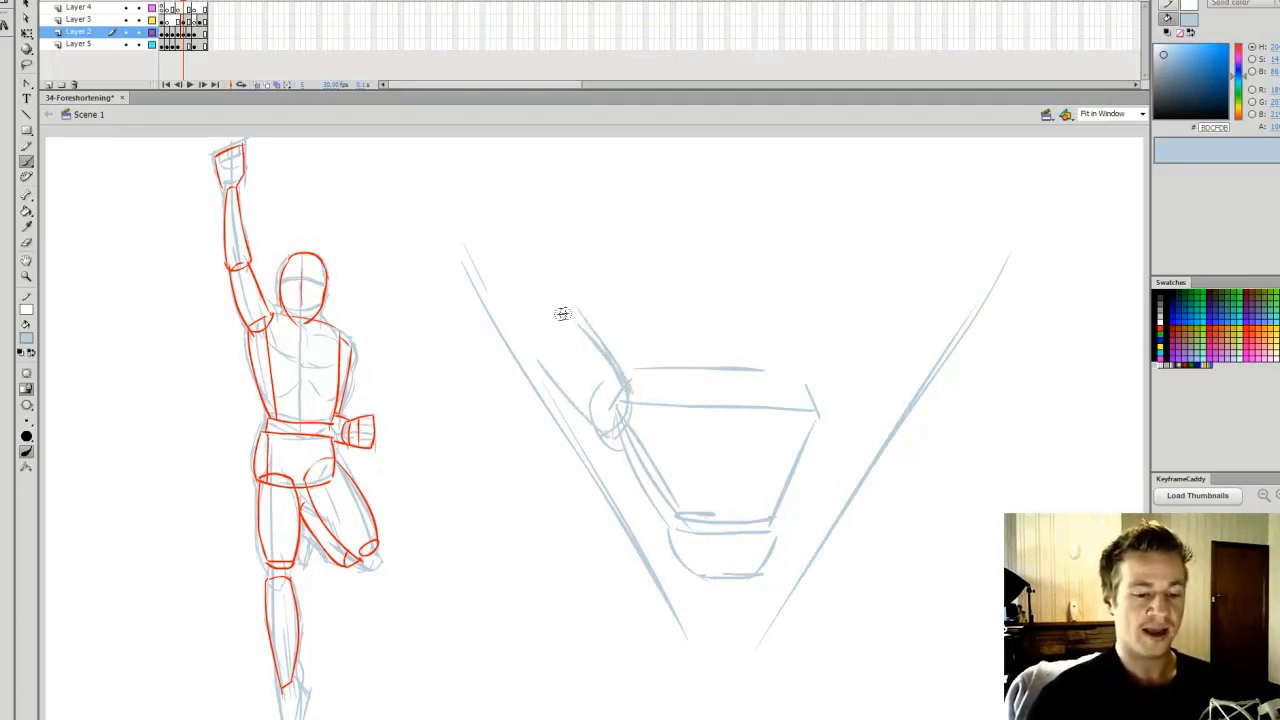
# Extend the raised arm with a larger forearm cylinder and an oversized block for the fist along the guide
pyautogui.moveTo(535, 350)
pyautogui.mouseDown()
pyautogui.moveTo(571, 286)
pyautogui.moveTo(562, 232)
pyautogui.mouseUp()
pyautogui.moveTo(529, 352); pyautogui.dragTo(465, 262)
pyautogui.moveTo(529, 343); pyautogui.dragTo(480, 264)
pyautogui.moveTo(575, 280); pyautogui.dragTo(566, 228)
pyautogui.moveTo(420, 192)
pyautogui.mouseDown()
pyautogui.moveTo(470, 160)
pyautogui.moveTo(530, 150)
pyautogui.moveTo(466, 288)
pyautogui.mouseUp()
pyautogui.moveTo(556, 142); pyautogui.dragTo(580, 233)
pyautogui.moveTo(484, 279)
pyautogui.mouseDown()
pyautogui.moveTo(592, 236)
pyautogui.moveTo(504, 296)
pyautogui.mouseUp()
pyautogui.moveTo(576, 262)
pyautogui.mouseDown()
pyautogui.moveTo(591, 320)
pyautogui.moveTo(557, 371)
pyautogui.mouseUp()
pyautogui.moveTo(483, 274); pyautogui.dragTo(558, 370)
pyautogui.moveTo(436, 182); pyautogui.dragTo(467, 264)
pyautogui.moveTo(432, 204)
pyautogui.mouseDown()
pyautogui.moveTo(533, 145)
pyautogui.moveTo(567, 194)
pyautogui.mouseUp()
# Reinforce the torso's sides and sketch both legs below the pelvis, the straight leg tapering to a point and the bent leg shortened
pyautogui.moveTo(636, 448); pyautogui.dragTo(686, 516)
pyautogui.moveTo(815, 414); pyautogui.dragTo(762, 521)
pyautogui.moveTo(662, 530)
pyautogui.mouseDown()
pyautogui.moveTo(700, 630)
pyautogui.moveTo(722, 636)
pyautogui.mouseUp()
pyautogui.moveTo(722, 572); pyautogui.dragTo(716, 640)
pyautogui.moveTo(694, 598); pyautogui.dragTo(728, 645)
pyautogui.moveTo(722, 580); pyautogui.dragTo(728, 634)
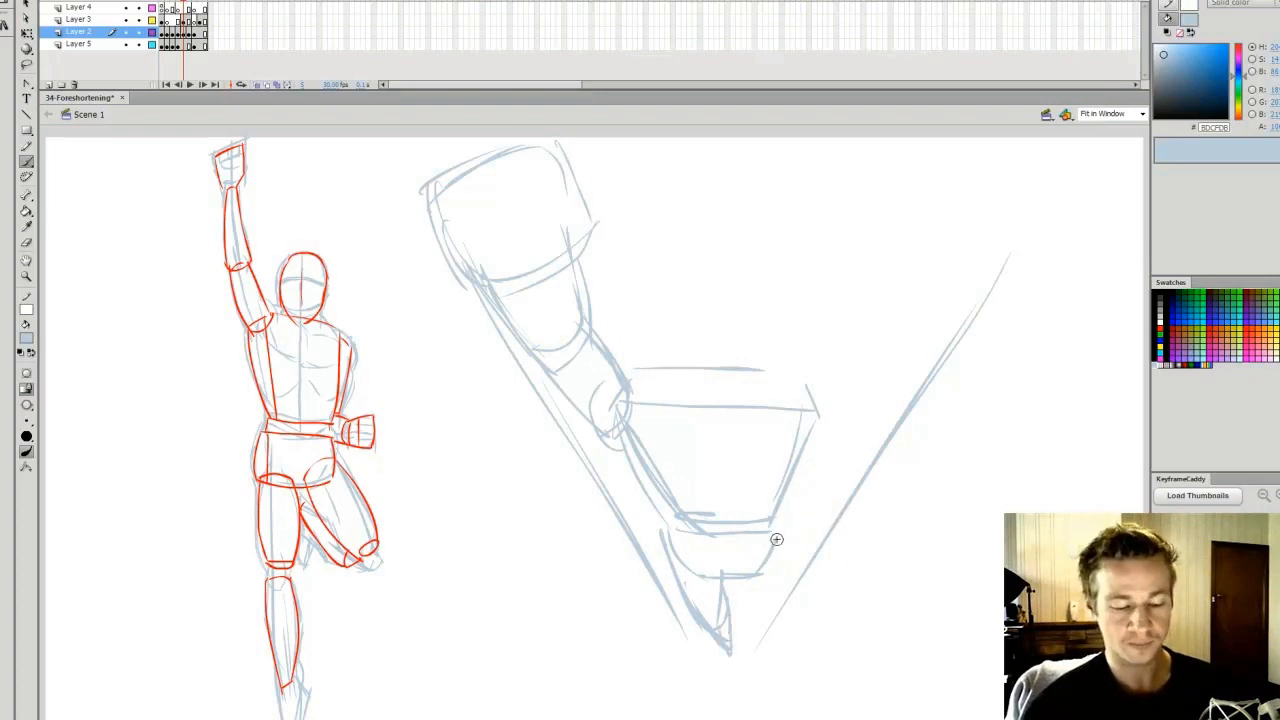
pyautogui.moveTo(786, 550); pyautogui.dragTo(771, 606)
pyautogui.moveTo(772, 522)
pyautogui.mouseDown()
pyautogui.moveTo(770, 615)
pyautogui.moveTo(778, 606)
pyautogui.mouseUp()
# Sketch the bent arm with its fist at the hip, and the egg-shaped head with a vertical centre line and low curved eye lines
pyautogui.moveTo(800, 376)
pyautogui.mouseDown()
pyautogui.moveTo(834, 436)
pyautogui.moveTo(784, 516)
pyautogui.moveTo(826, 514)
pyautogui.moveTo(824, 526)
pyautogui.moveTo(792, 538)
pyautogui.mouseUp()
pyautogui.moveTo(730, 257)
pyautogui.mouseDown()
pyautogui.moveTo(655, 310)
pyautogui.moveTo(745, 355)
pyautogui.moveTo(715, 380)
pyautogui.moveTo(639, 320)
pyautogui.moveTo(700, 255)
pyautogui.moveTo(705, 330)
pyautogui.moveTo(680, 395)
pyautogui.moveTo(757, 330)
pyautogui.mouseUp()
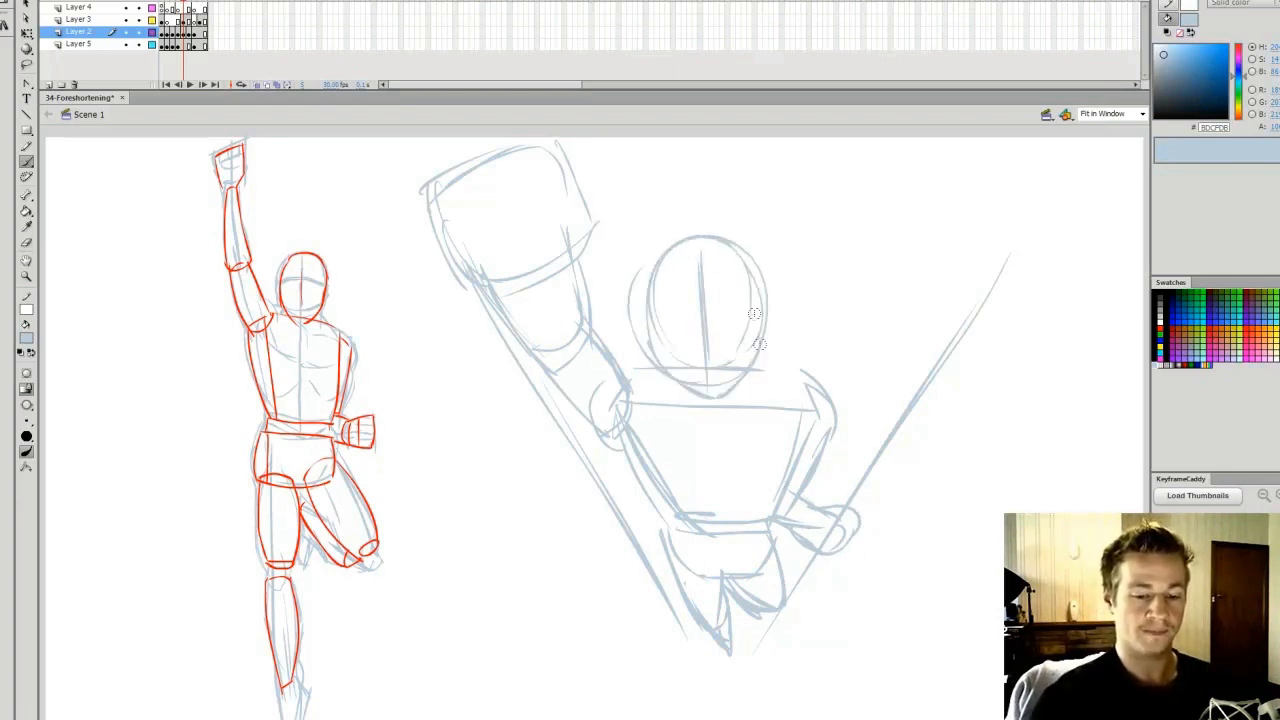
pyautogui.moveTo(662, 340)
pyautogui.mouseDown()
pyautogui.moveTo(775, 332)
pyautogui.moveTo(756, 350)
pyautogui.mouseUp()
pyautogui.moveTo(642, 336); pyautogui.dragTo(740, 346)
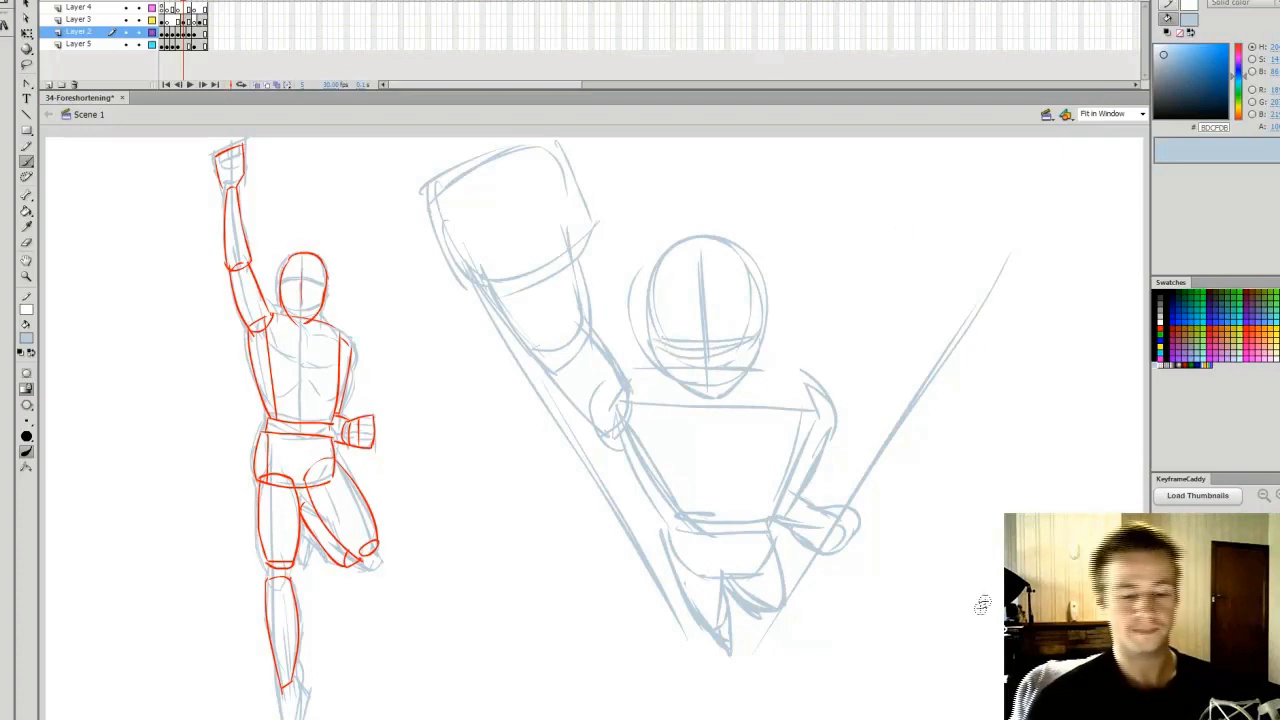
# Reposition the foreshortened male sketch with its guides and reduce its height slightly so it fits beside the red reference figure
pyautogui.press('q')
pyautogui.moveTo(1091, 138); pyautogui.dragTo(463, 712)
pyautogui.keyDown('shift'); pyautogui.click(437, 190); pyautogui.keyUp('shift')
pyautogui.moveTo(753, 341)
pyautogui.mouseDown()
pyautogui.moveTo(728, 385)
pyautogui.moveTo(734, 375)
pyautogui.mouseUp()
pyautogui.moveTo(889, 173); pyautogui.dragTo(899, 172)
pyautogui.click(706, 173)
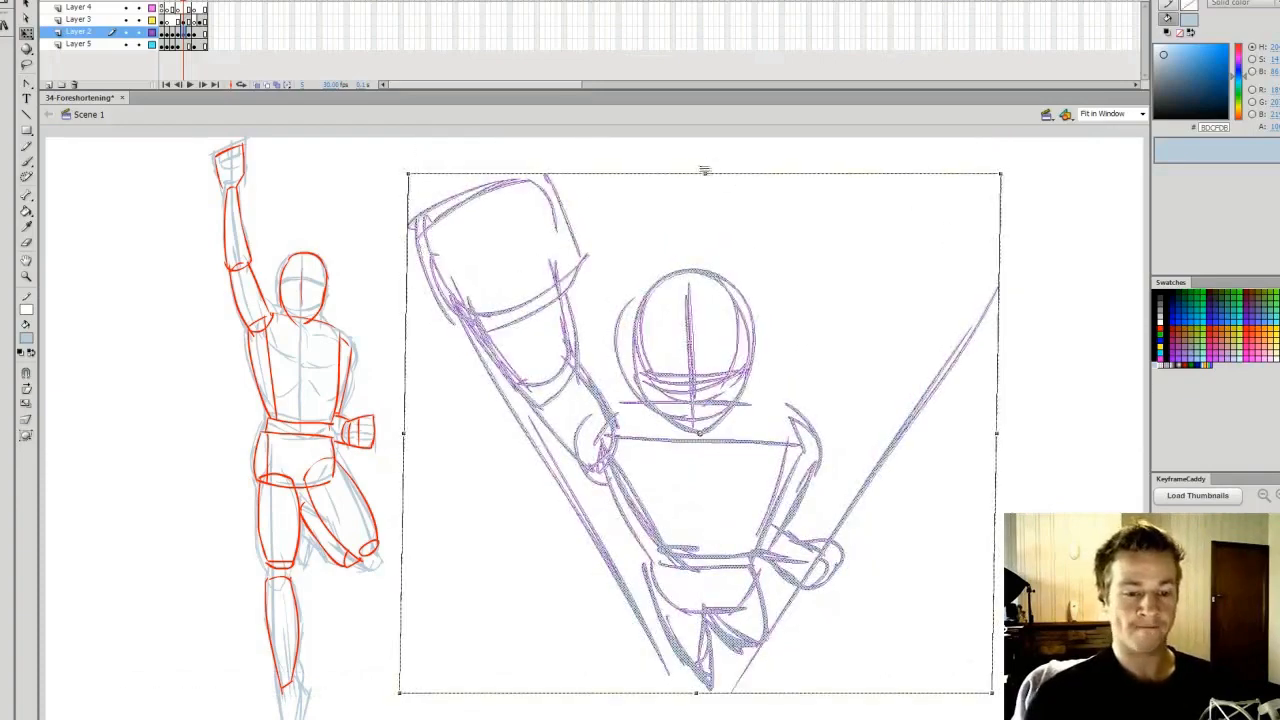
pyautogui.moveTo(706, 173); pyautogui.dragTo(707, 163)
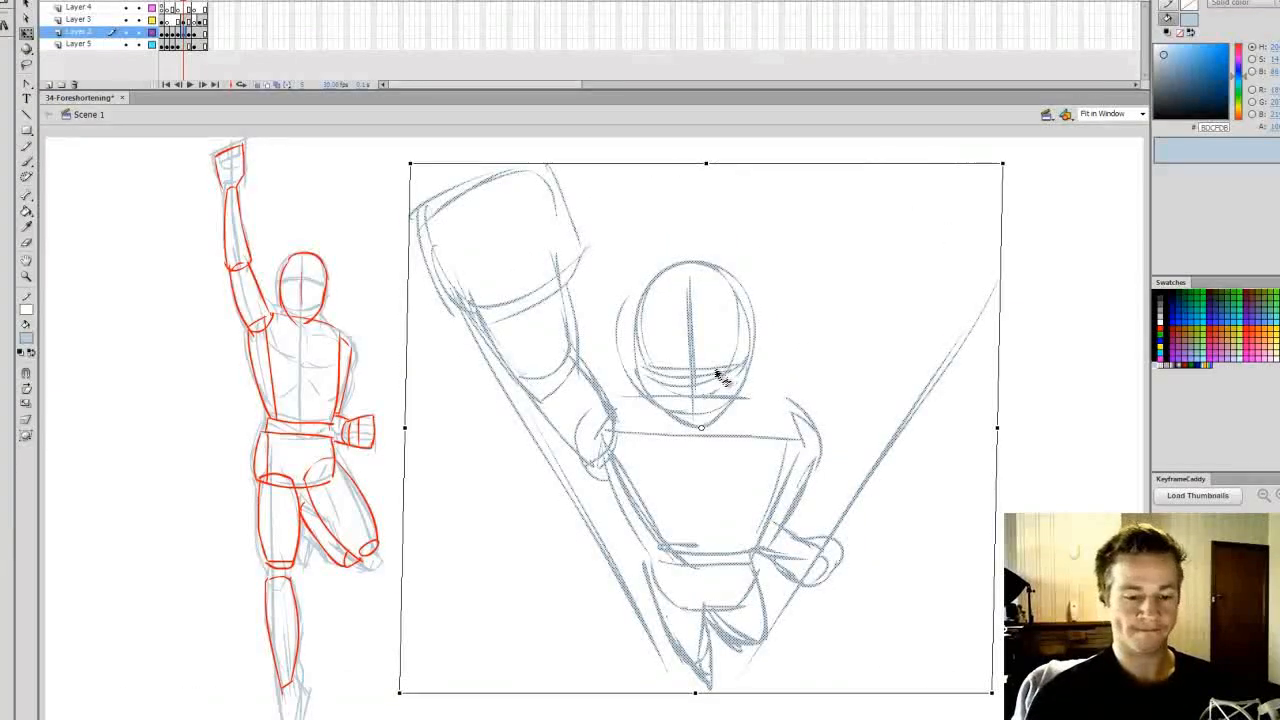
pyautogui.moveTo(721, 367); pyautogui.dragTo(709, 373)
pyautogui.click(797, 317)
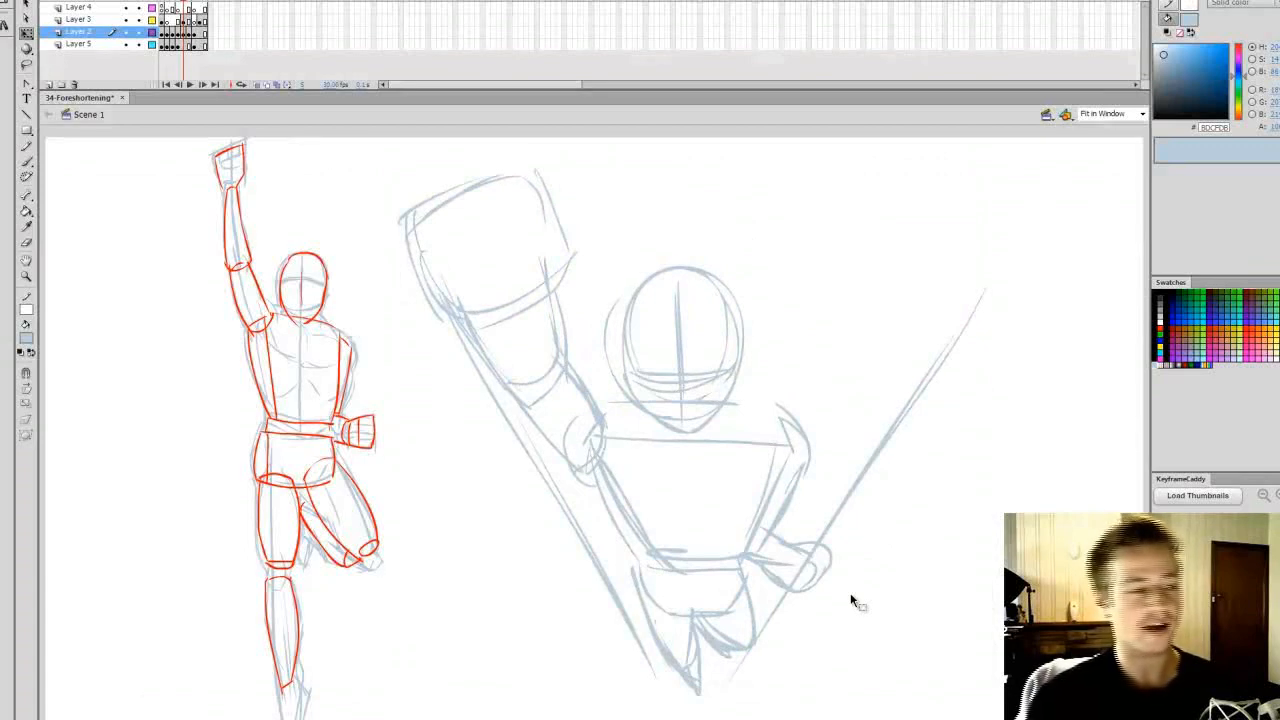
# Switch to the female figure's red-form frame and save the document
pyautogui.click(201, 38)
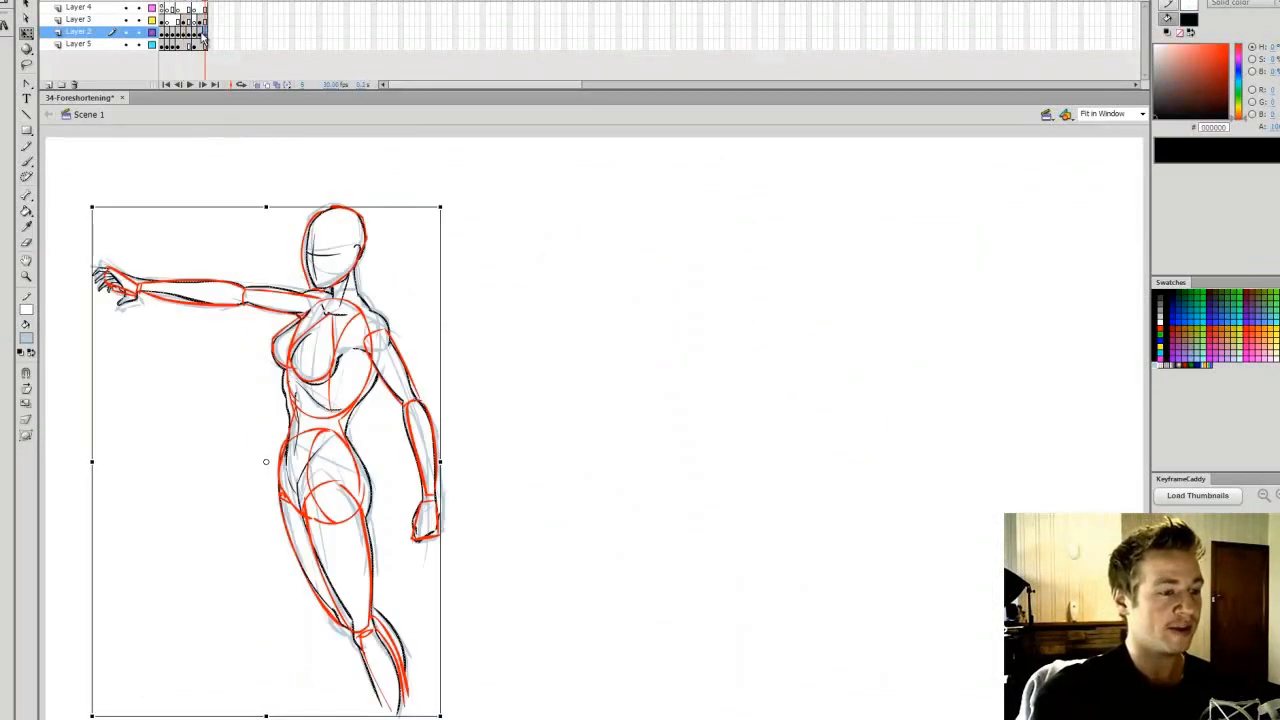
pyautogui.click(551, 342)
pyautogui.hotkey('ctrl', 's')
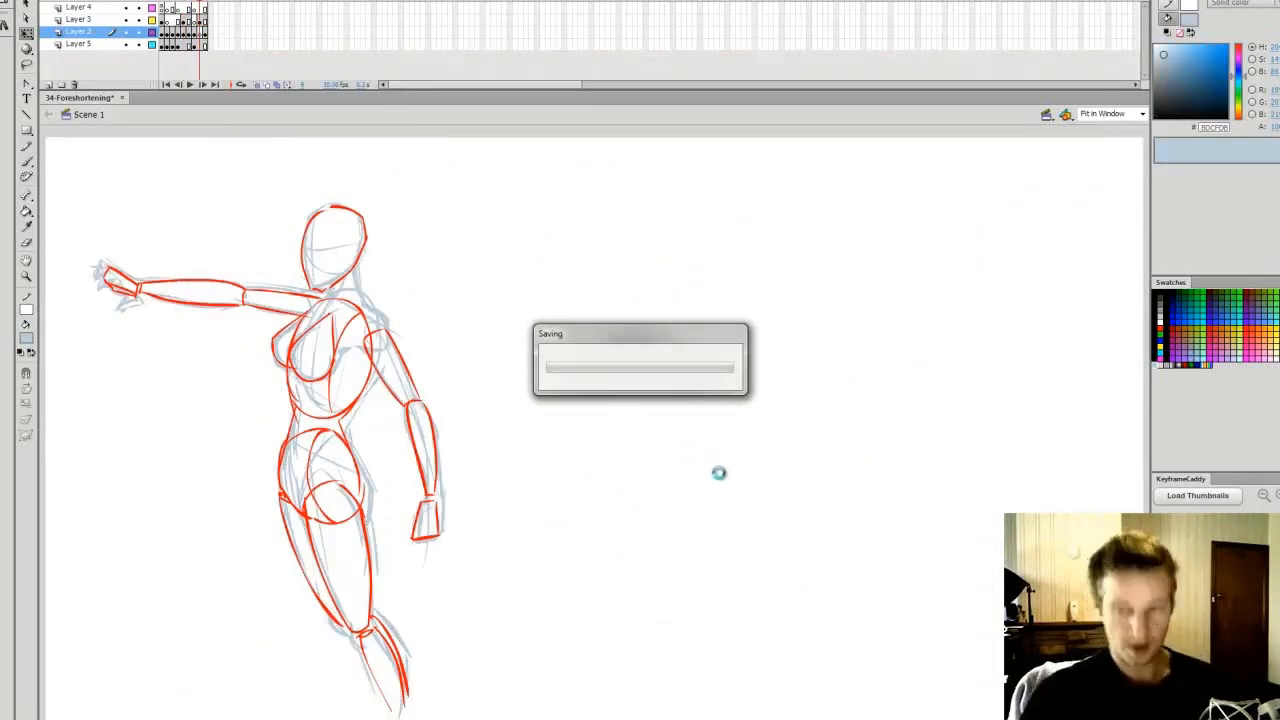
pyautogui.press('b')
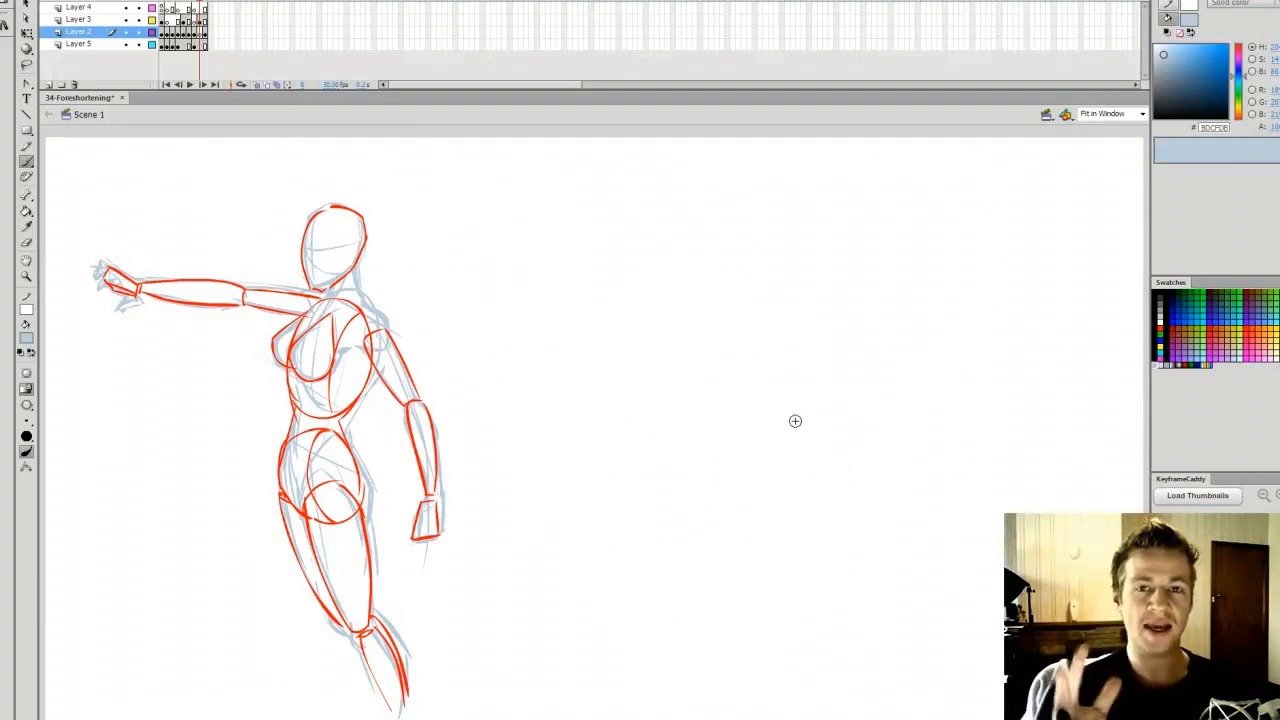
# Compare the foreshortened male frame with the female figure's frame, ending on the female figure
pyautogui.click(185, 8)
pyautogui.click(201, 8)
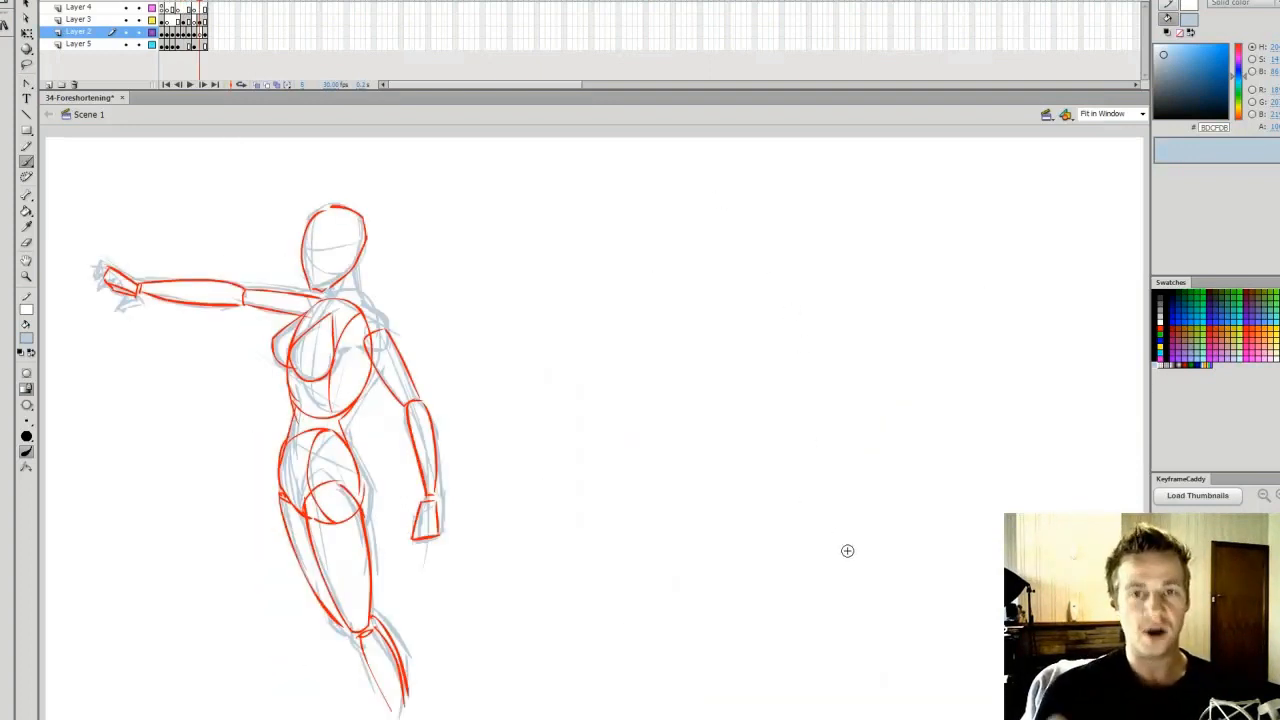
pyautogui.click(186, 7)
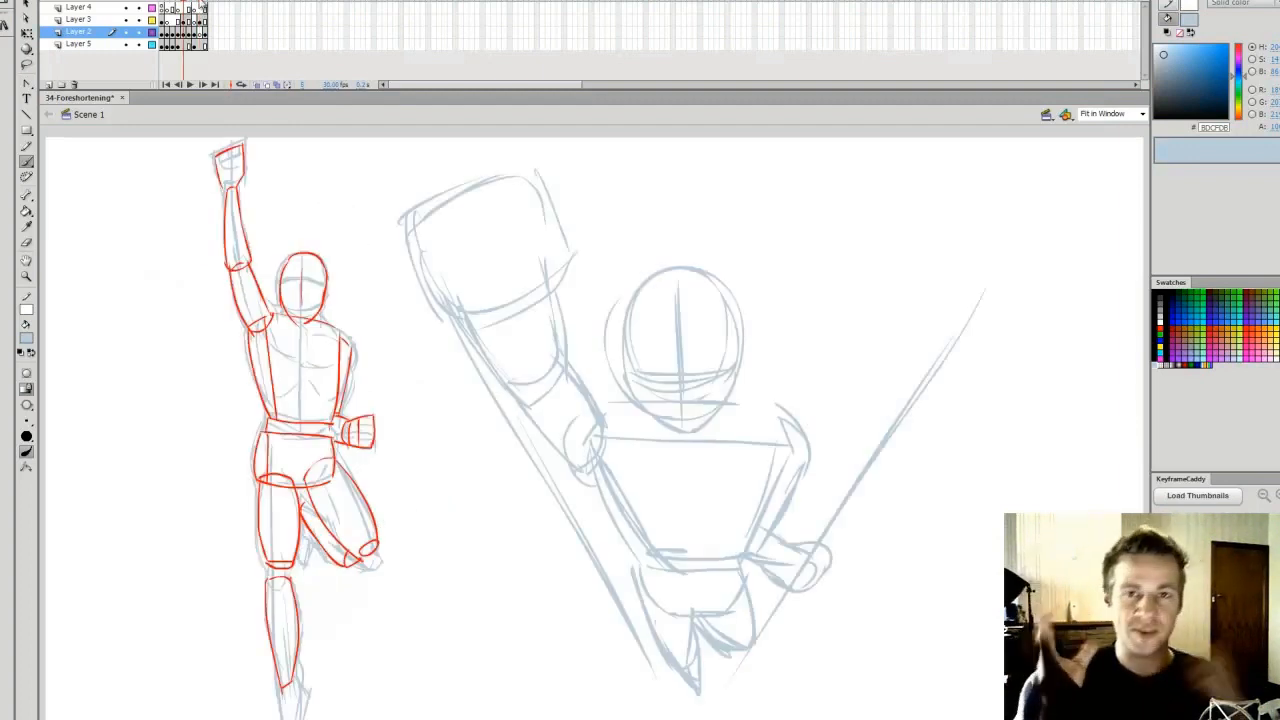
pyautogui.click(201, 7)
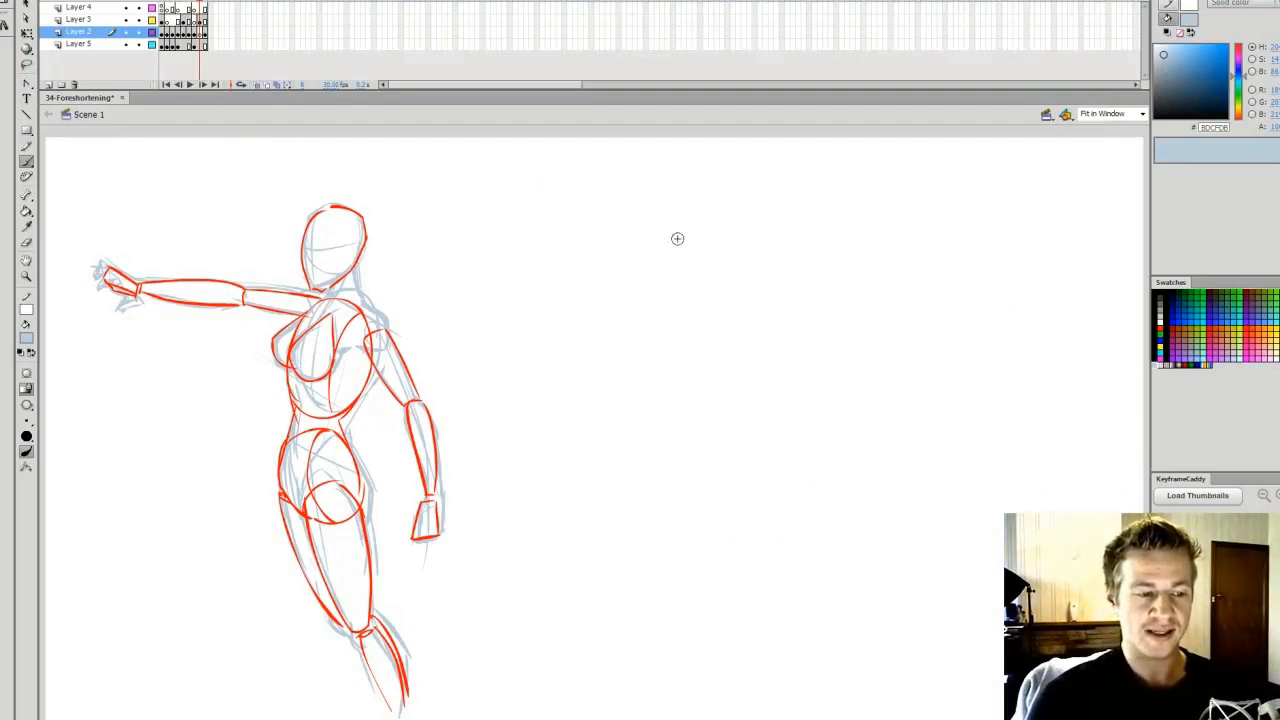
# Draw four horizontal guides across from the female figure's head top, chin, upper pelvis and lower pelvis
pyautogui.moveTo(333, 203); pyautogui.dragTo(855, 203)
pyautogui.press('q')
pyautogui.moveTo(380, 311)
pyautogui.mouseDown()
pyautogui.moveTo(955, 396)
pyautogui.moveTo(760, 550)
pyautogui.mouseUp()
pyautogui.hotkey('ctrl', 'z')
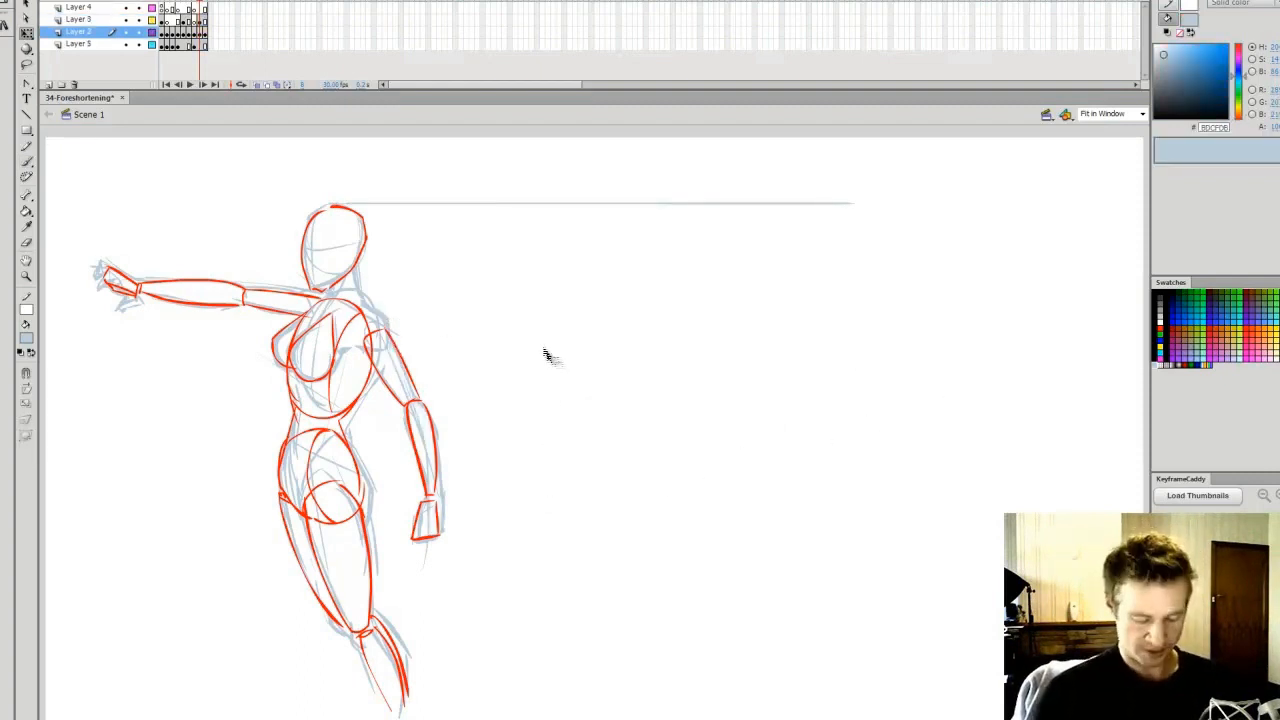
pyautogui.press('b')
pyautogui.moveTo(327, 295); pyautogui.dragTo(824, 296)
pyautogui.moveTo(313, 451); pyautogui.dragTo(884, 451)
pyautogui.moveTo(311, 521); pyautogui.dragTo(960, 521)
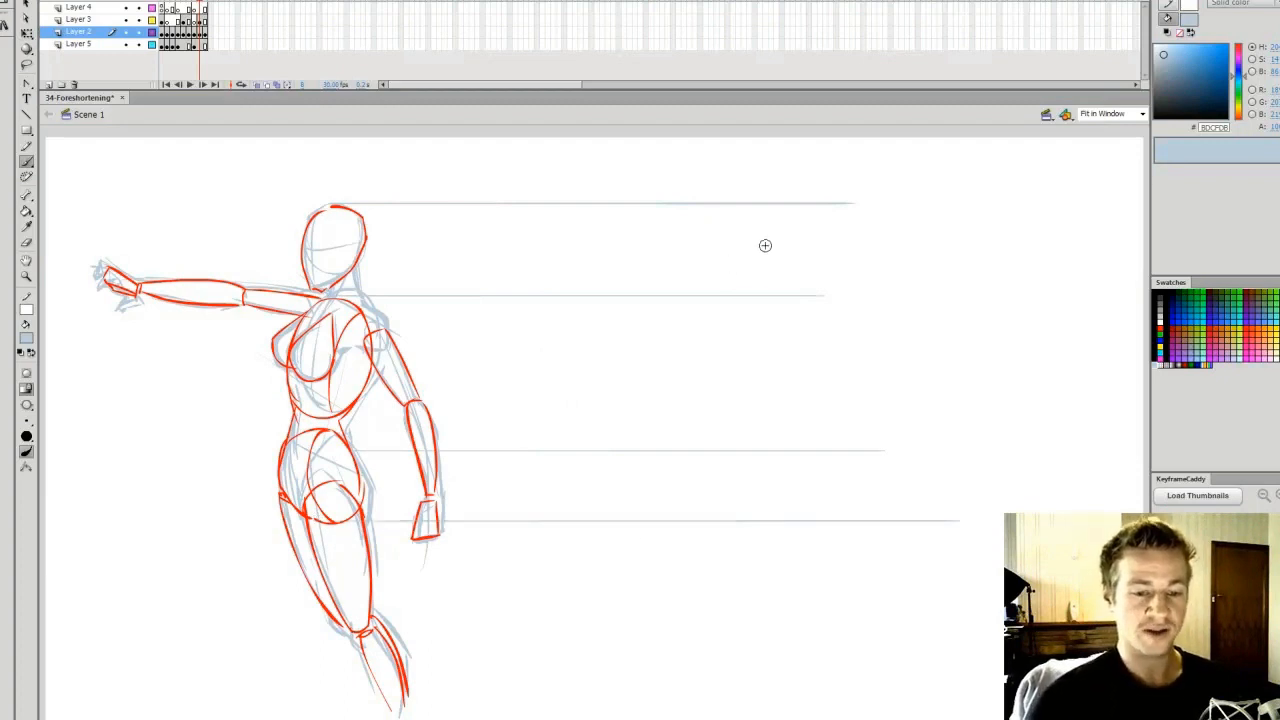
# Sketch the turned oval head between the upper two guides with centre and eye lines, and add facing-direction arrows above both heads
pyautogui.moveTo(697, 290)
pyautogui.mouseDown()
pyautogui.moveTo(758, 228)
pyautogui.moveTo(728, 306)
pyautogui.mouseUp()
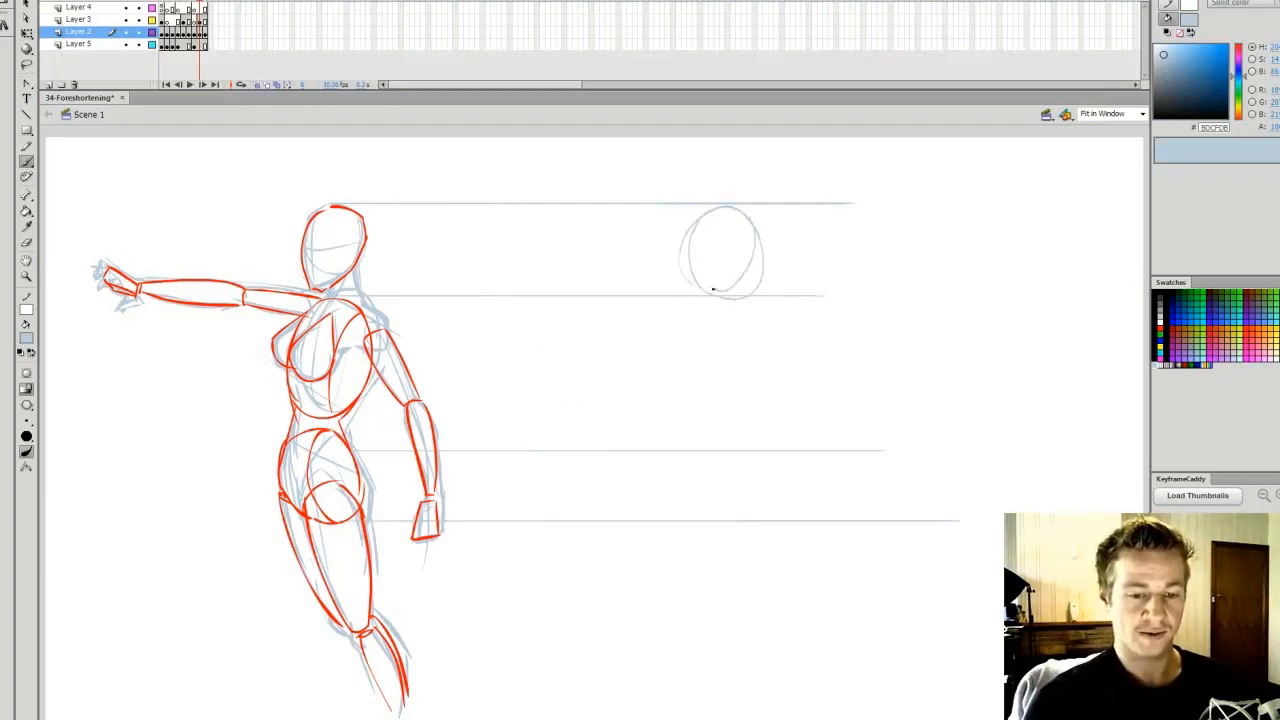
pyautogui.hotkey('ctrl', 'z')
pyautogui.moveTo(754, 243); pyautogui.dragTo(723, 307)
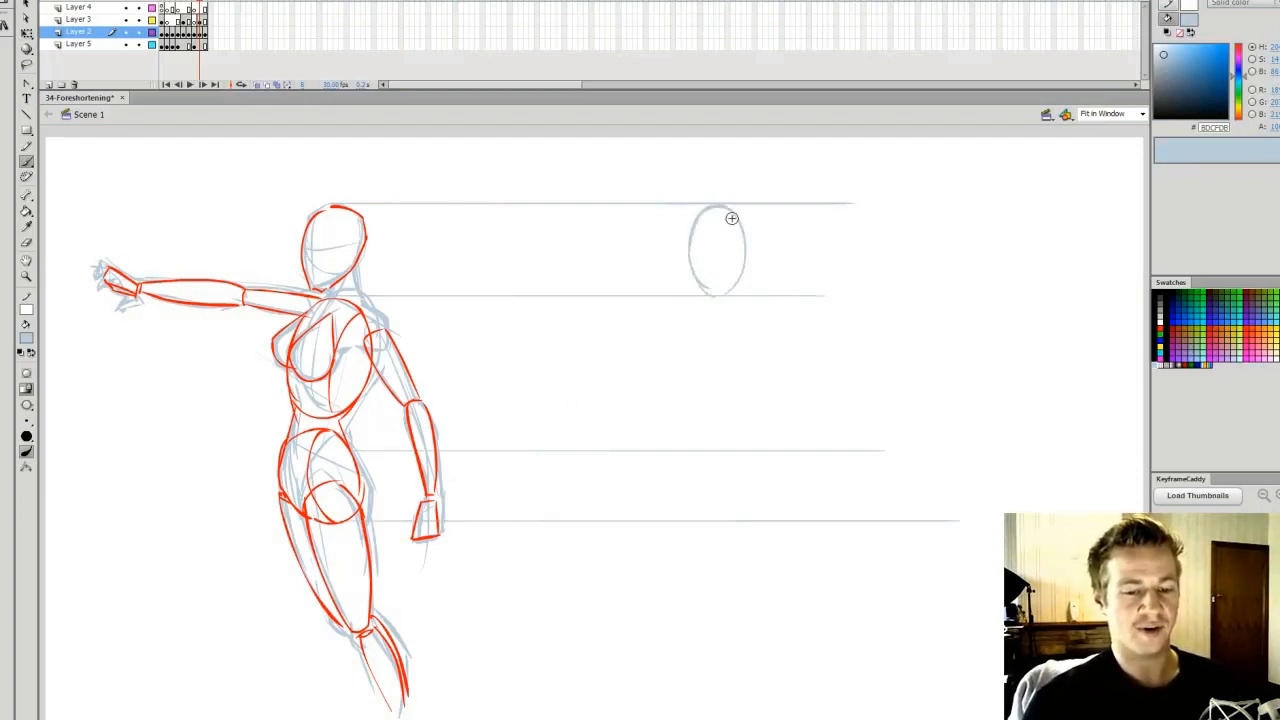
pyautogui.moveTo(725, 211)
pyautogui.mouseDown()
pyautogui.moveTo(744, 262)
pyautogui.moveTo(736, 302)
pyautogui.mouseUp()
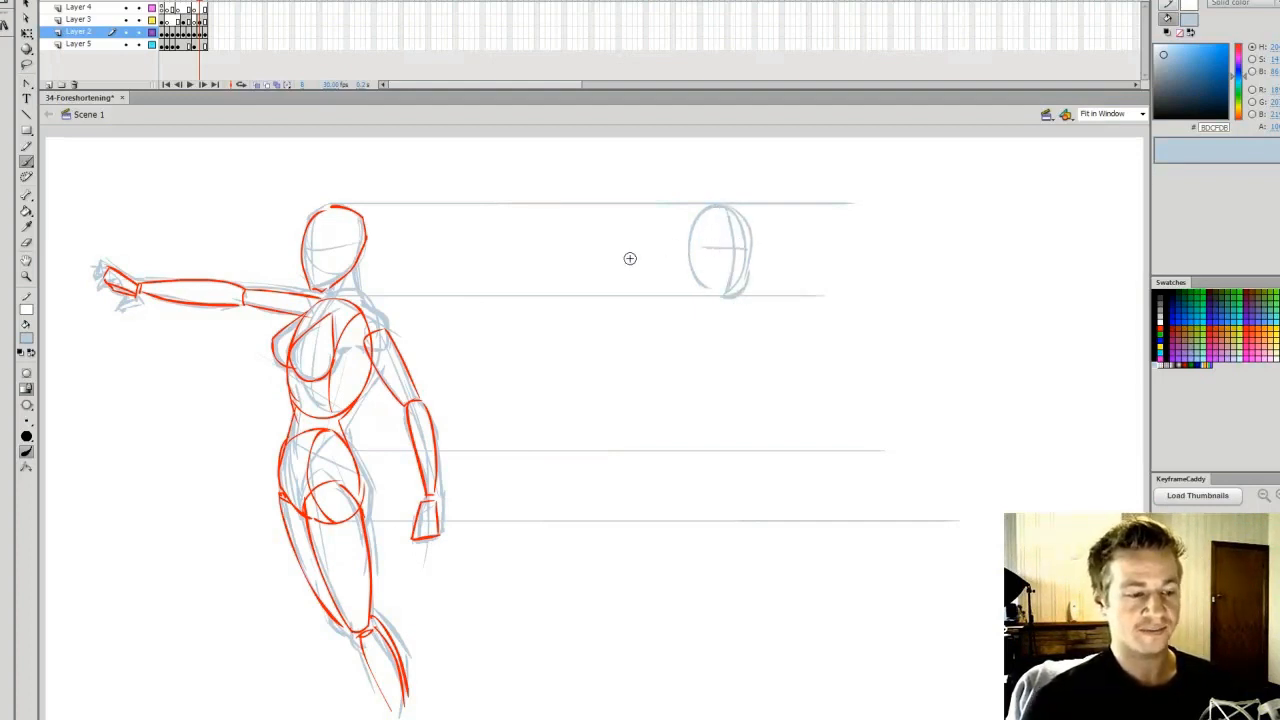
pyautogui.moveTo(275, 179); pyautogui.dragTo(278, 196)
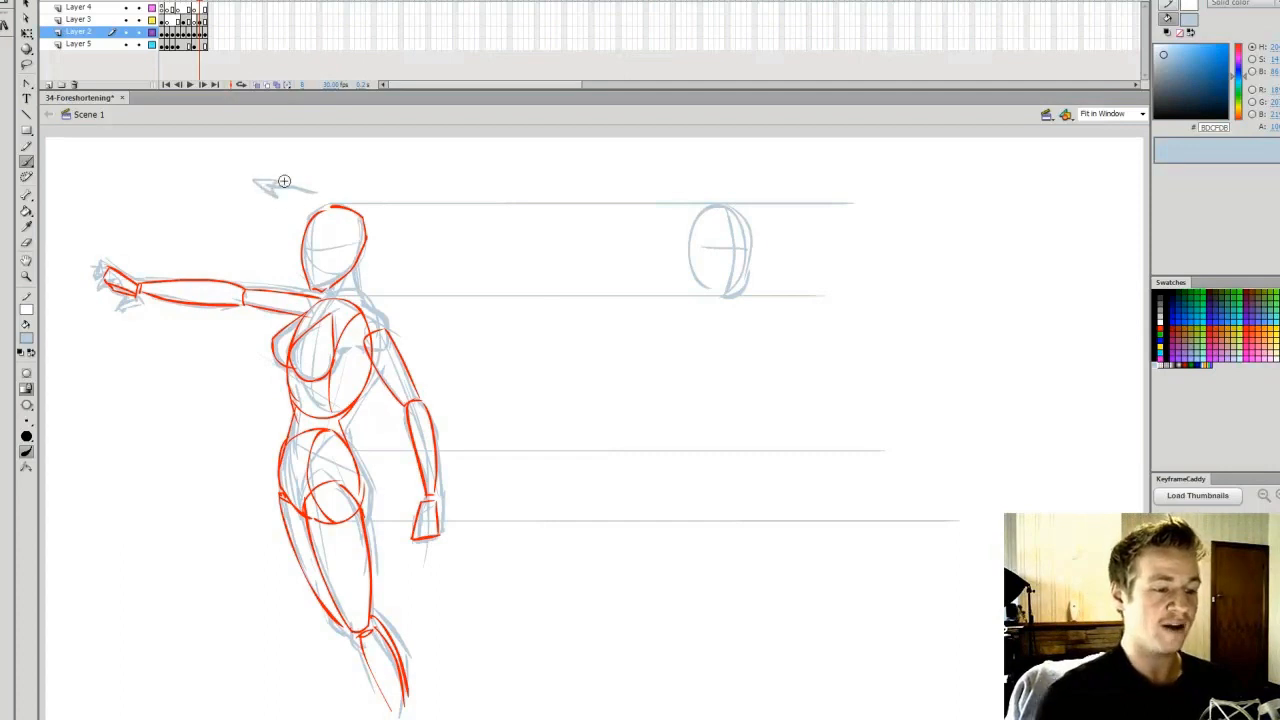
pyautogui.moveTo(730, 197); pyautogui.dragTo(797, 162)
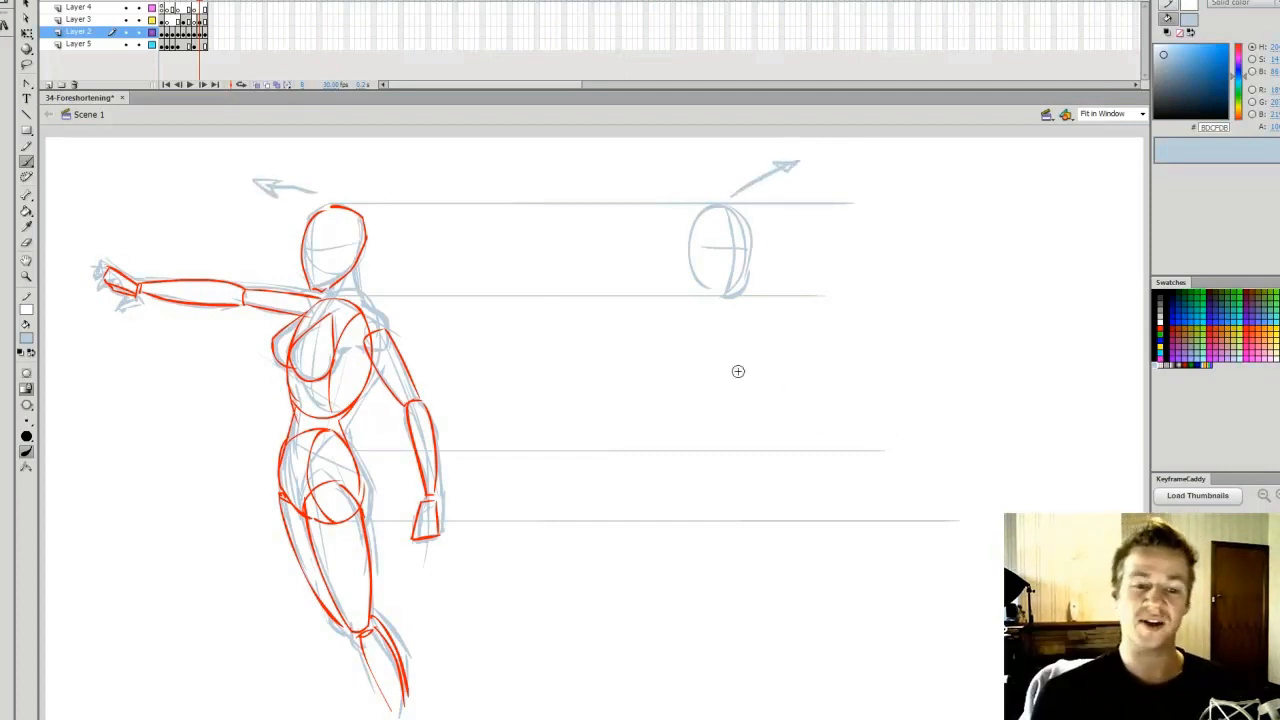
# Sketch the egg-shaped ribcage, the round pelvis below it and a small circle for the shoulder joint of the outstretched arm
pyautogui.moveTo(736, 308)
pyautogui.mouseDown()
pyautogui.moveTo(739, 449)
pyautogui.moveTo(657, 395)
pyautogui.moveTo(704, 304)
pyautogui.moveTo(703, 415)
pyautogui.moveTo(749, 347)
pyautogui.moveTo(765, 381)
pyautogui.moveTo(752, 403)
pyautogui.moveTo(709, 431)
pyautogui.moveTo(694, 302)
pyautogui.moveTo(740, 328)
pyautogui.moveTo(774, 406)
pyautogui.moveTo(742, 443)
pyautogui.moveTo(669, 345)
pyautogui.moveTo(686, 332)
pyautogui.moveTo(728, 443)
pyautogui.mouseUp()
pyautogui.hotkey('ctrl', 'z')
pyautogui.moveTo(688, 522)
pyautogui.mouseDown()
pyautogui.moveTo(765, 471)
pyautogui.moveTo(713, 541)
pyautogui.mouseUp()
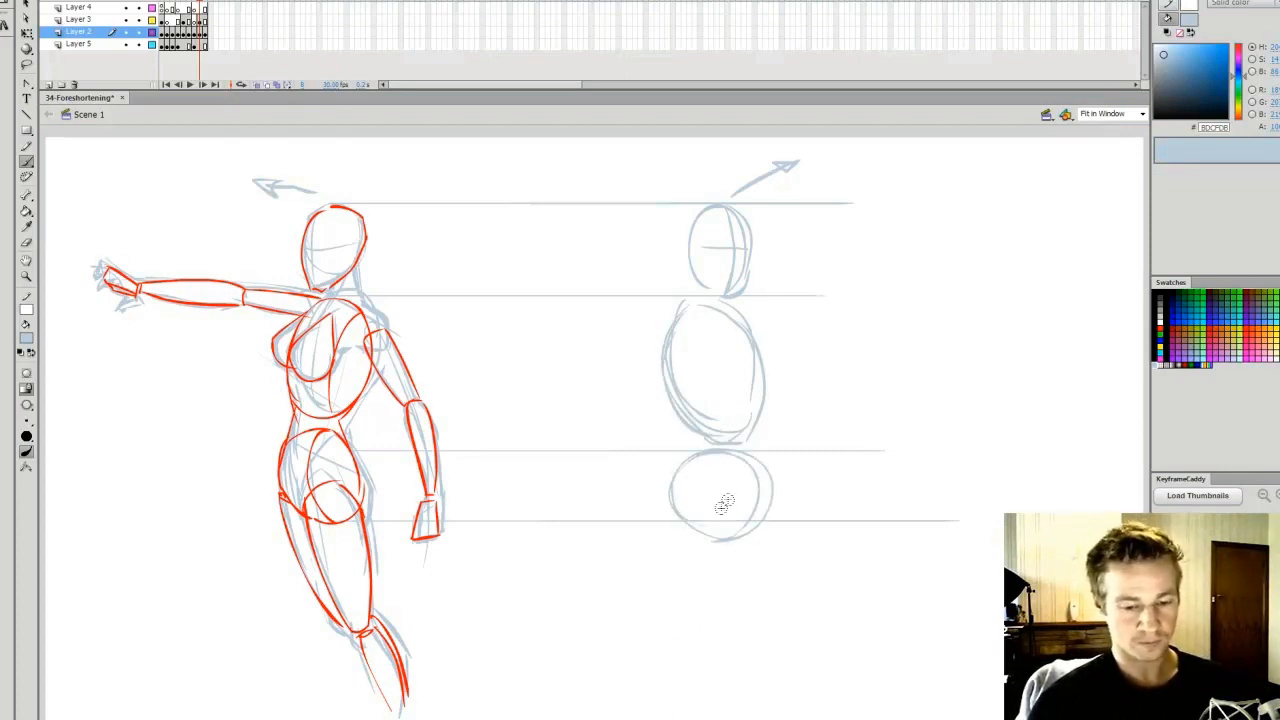
pyautogui.moveTo(681, 335); pyautogui.dragTo(664, 344)
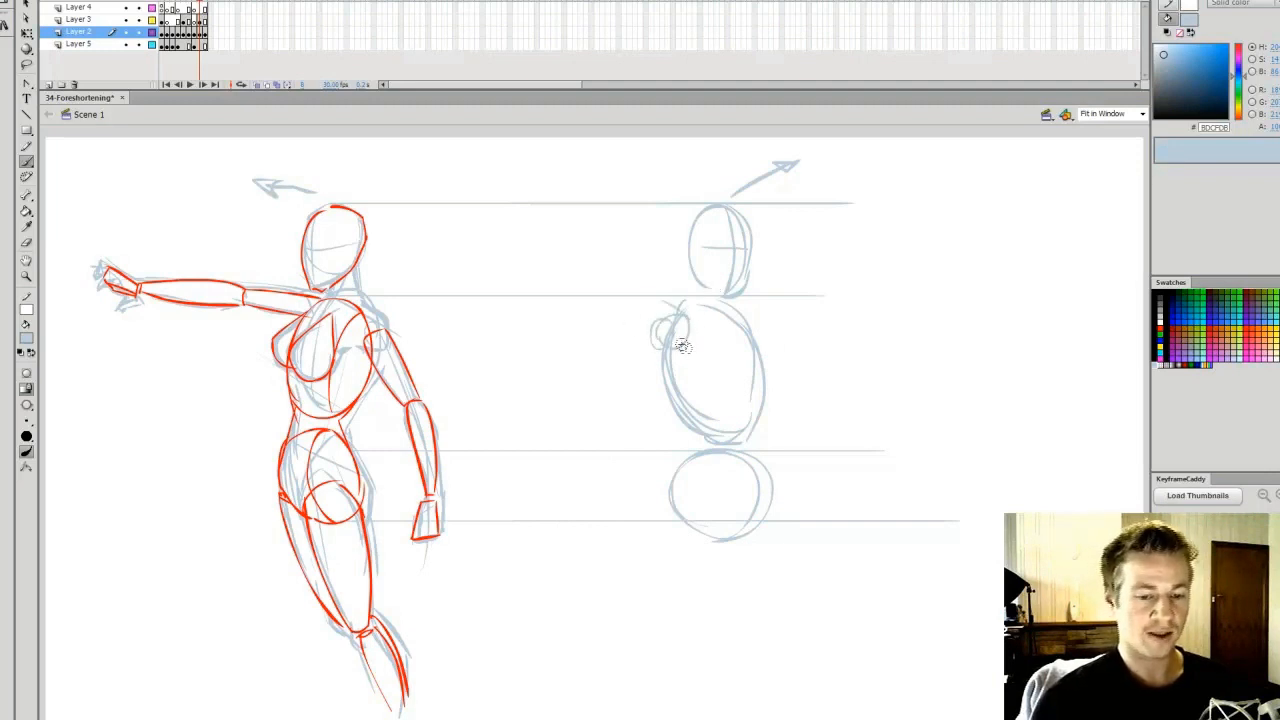
# Draw perspective guides spreading outward from the shoulder for the foreshortened outstretched arm
pyautogui.moveTo(690, 304); pyautogui.dragTo(525, 202)
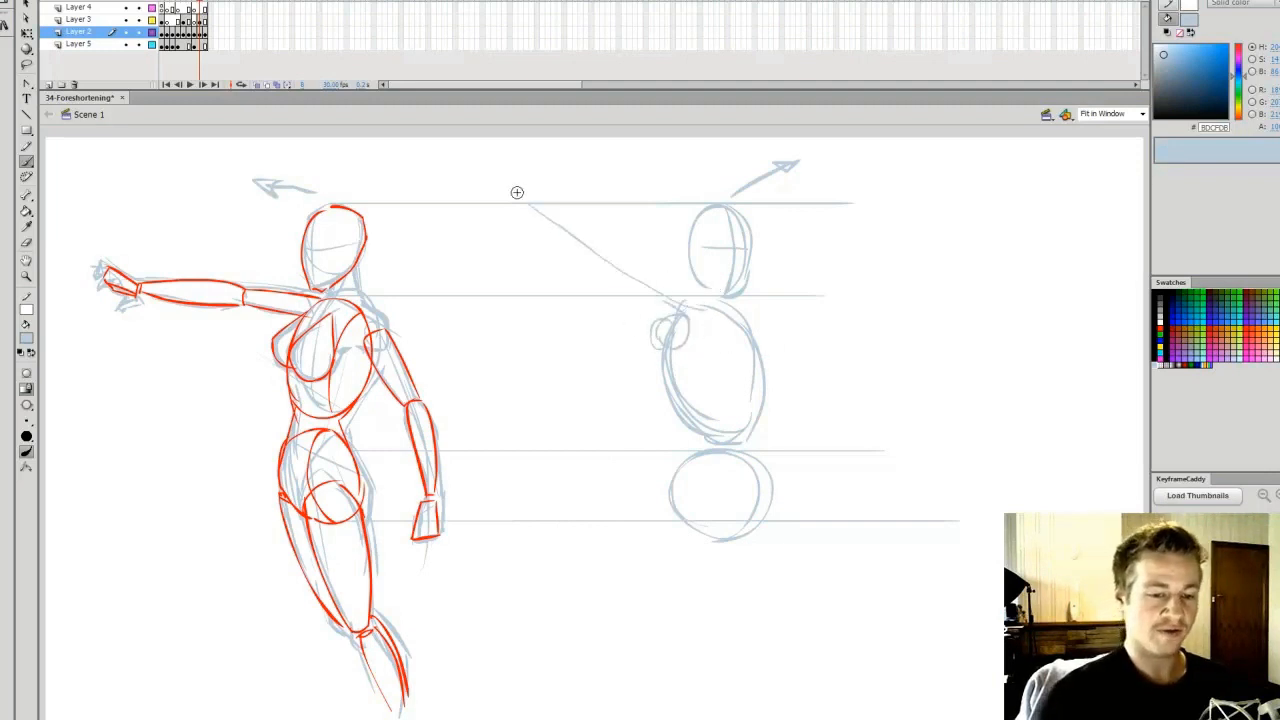
pyautogui.moveTo(725, 335)
pyautogui.mouseDown()
pyautogui.moveTo(562, 383)
pyautogui.moveTo(755, 336)
pyautogui.moveTo(575, 384)
pyautogui.moveTo(630, 360)
pyautogui.mouseUp()
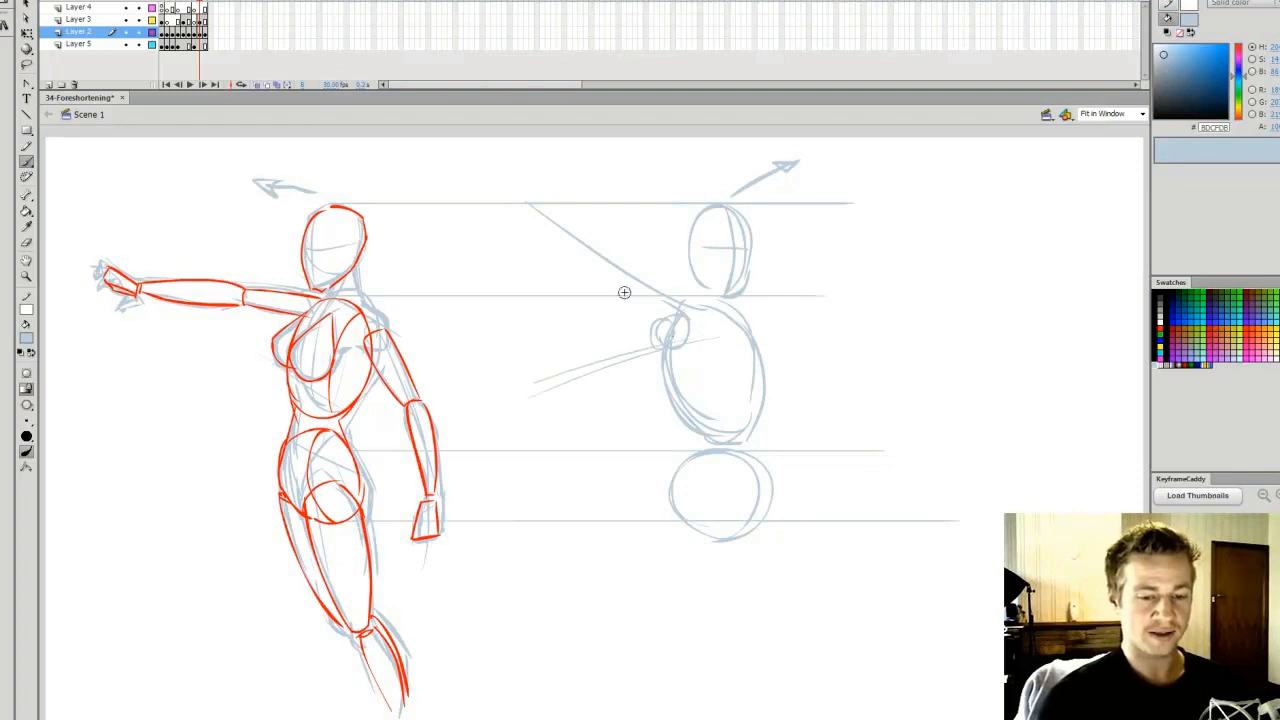
pyautogui.moveTo(700, 313); pyautogui.dragTo(520, 241)
# Shift the new female sketch and its guides sideways away from the reference figure, and remove the arrow above the reference head
pyautogui.press('v')
pyautogui.moveTo(963, 150)
pyautogui.mouseDown()
pyautogui.moveTo(451, 509)
pyautogui.moveTo(506, 551)
pyautogui.mouseUp()
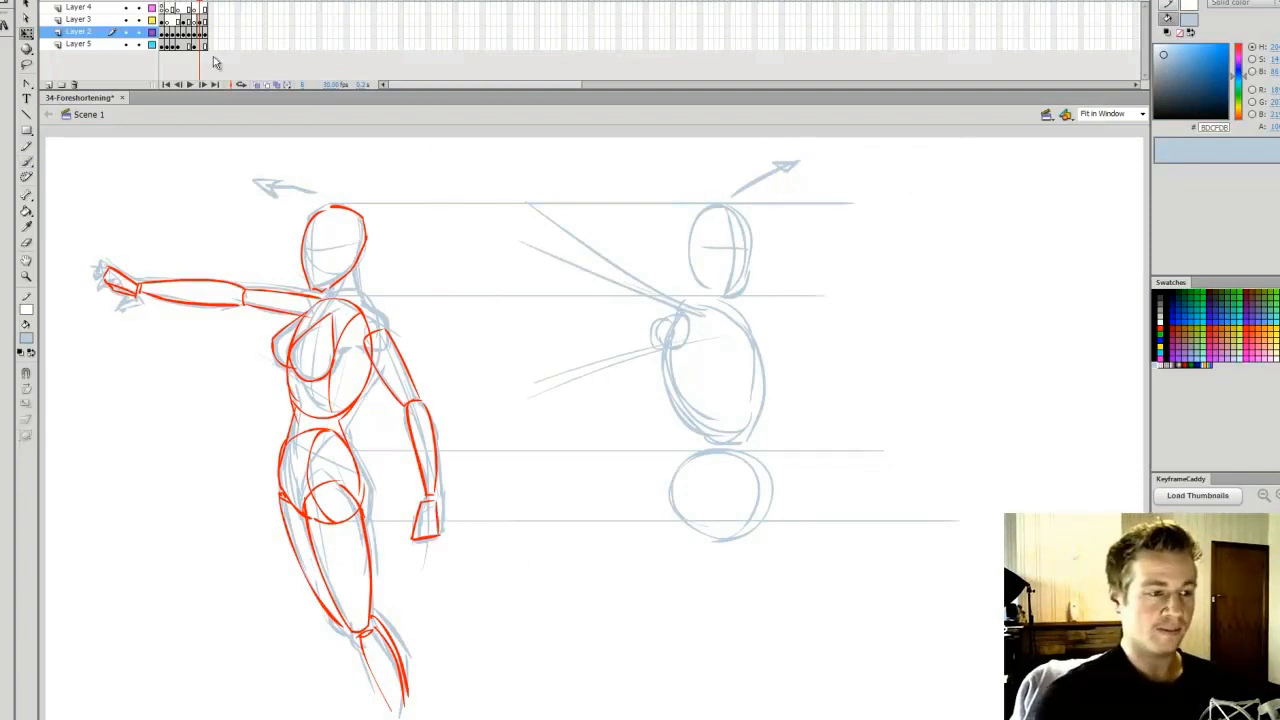
pyautogui.click(203, 32)
pyautogui.moveTo(536, 300); pyautogui.dragTo(629, 300)
pyautogui.moveTo(850, 343); pyautogui.dragTo(825, 343)
pyautogui.click(395, 188)
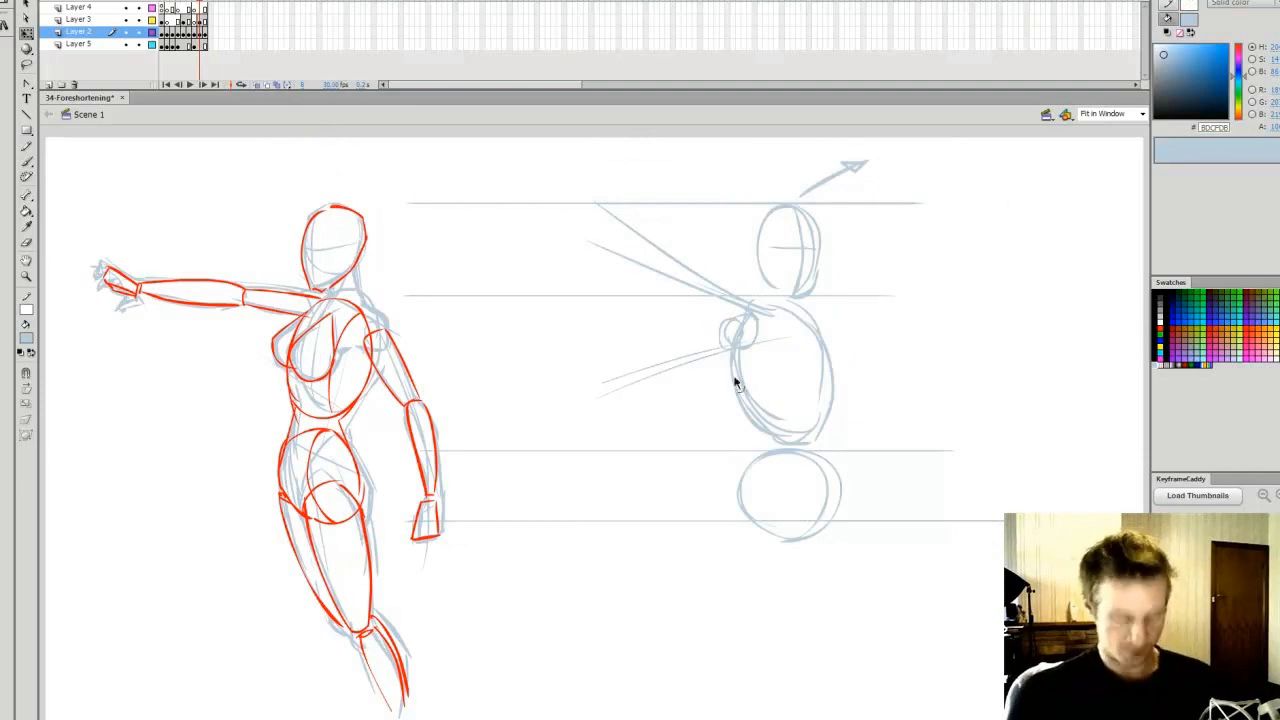
# Sketch the foreshortened outstretched arm as an upper arm cylinder and a much larger forearm widening along the guides
pyautogui.press('b')
pyautogui.click(190, 7)
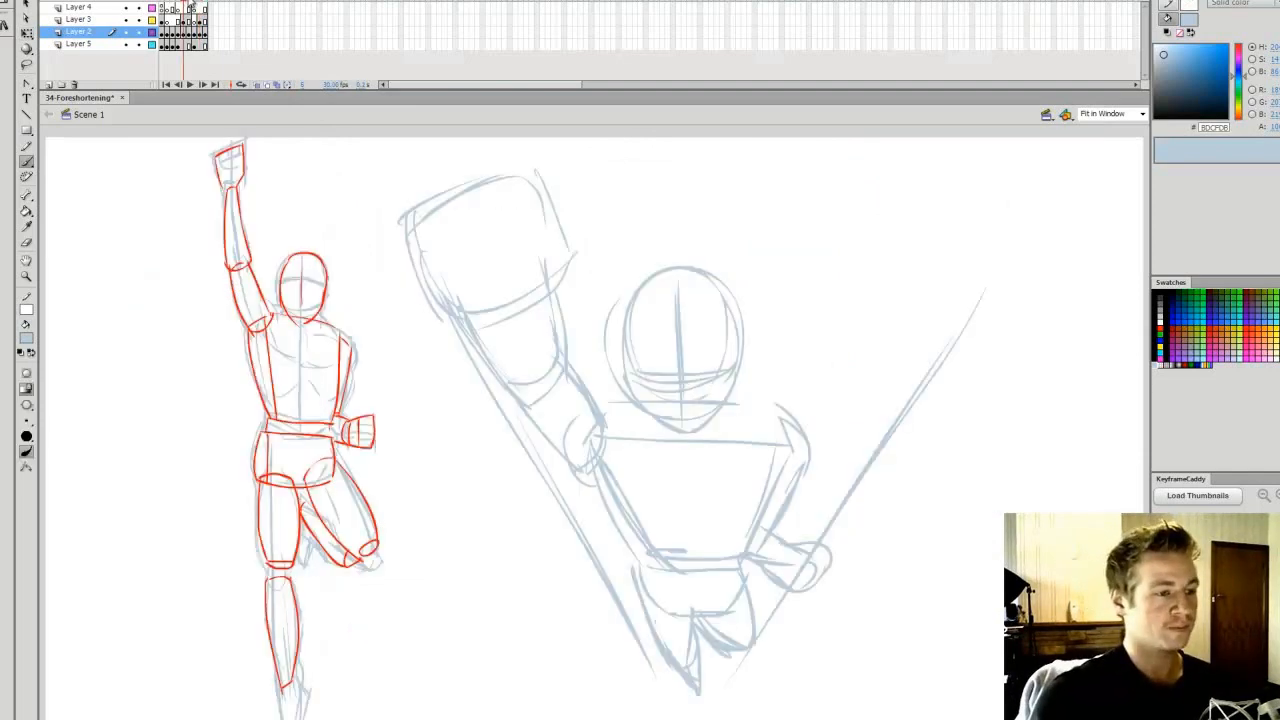
pyautogui.click(198, 6)
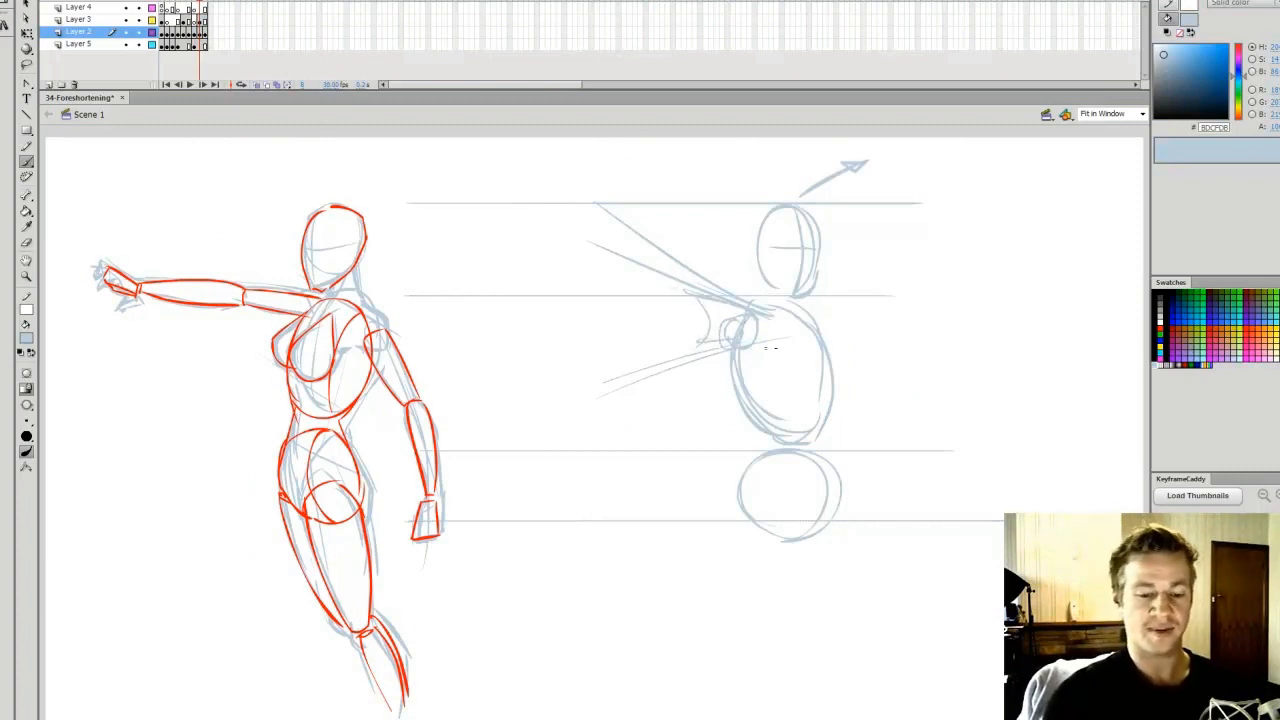
pyautogui.moveTo(606, 343); pyautogui.dragTo(682, 322)
pyautogui.moveTo(649, 243); pyautogui.dragTo(633, 355)
pyautogui.moveTo(661, 292); pyautogui.dragTo(632, 220)
pyautogui.moveTo(606, 338); pyautogui.dragTo(517, 286)
pyautogui.moveTo(595, 227); pyautogui.dragTo(498, 266)
pyautogui.moveTo(534, 257); pyautogui.dragTo(636, 223)
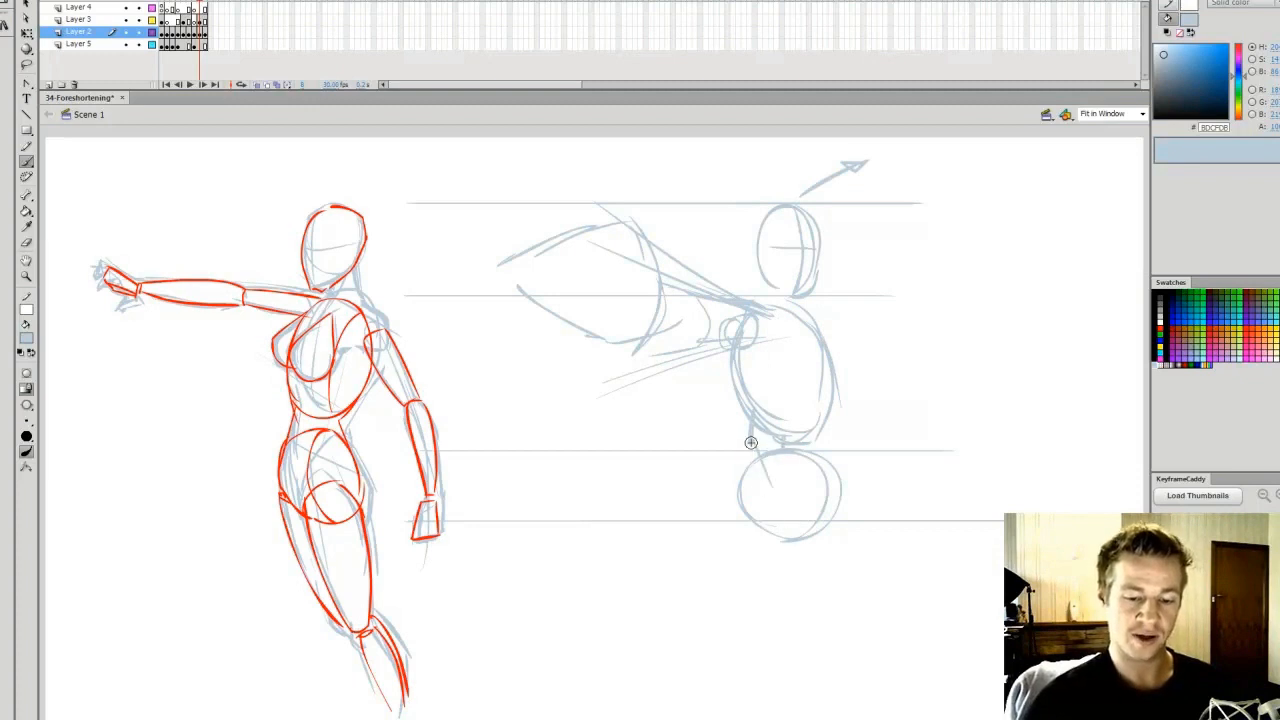
# Connect the ribcage to the pelvis with crossing waist lines and sketch the outer edge of the first thigh
pyautogui.moveTo(751, 442); pyautogui.dragTo(805, 598)
pyautogui.moveTo(776, 452)
pyautogui.mouseDown()
pyautogui.moveTo(800, 536)
pyautogui.moveTo(756, 650)
pyautogui.moveTo(734, 625)
pyautogui.mouseUp()
pyautogui.moveTo(736, 494); pyautogui.dragTo(744, 662)
pyautogui.moveTo(786, 568)
pyautogui.mouseDown()
pyautogui.moveTo(780, 658)
pyautogui.moveTo(746, 685)
pyautogui.mouseUp()
pyautogui.moveTo(738, 636); pyautogui.dragTo(728, 718)
pyautogui.moveTo(808, 565); pyautogui.dragTo(780, 634)
pyautogui.moveTo(822, 518); pyautogui.dragTo(766, 662)
pyautogui.moveTo(818, 564); pyautogui.dragTo(787, 667)
pyautogui.moveTo(824, 534); pyautogui.dragTo(786, 684)
pyautogui.moveTo(814, 566); pyautogui.dragTo(775, 701)
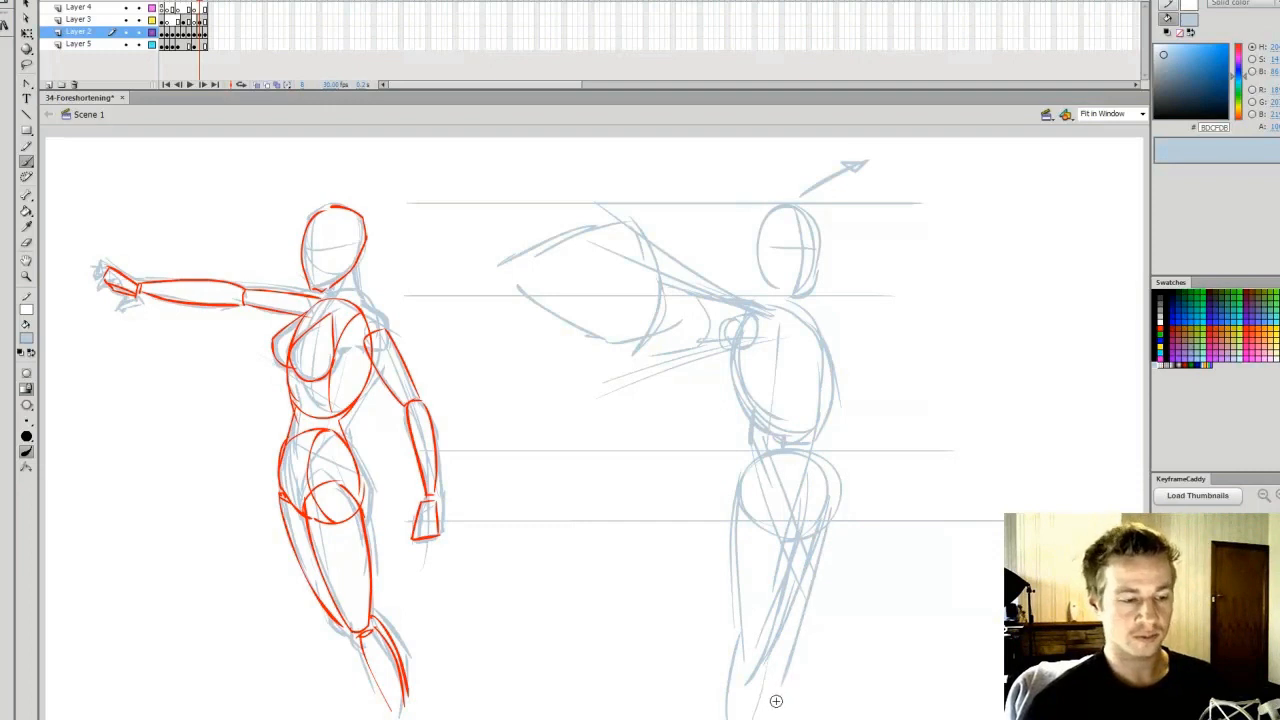
pyautogui.hotkey('ctrl', 'z')
pyautogui.hotkey('ctrl', 'z')
pyautogui.hotkey('ctrl', 'z')
pyautogui.hotkey('ctrl', 'z')
pyautogui.hotkey('ctrl', 'z')
pyautogui.hotkey('ctrl', 'z')
pyautogui.hotkey('ctrl', 'z')
pyautogui.hotkey('ctrl', 'z')
pyautogui.hotkey('ctrl', 'z')
pyautogui.hotkey('ctrl', 'z')
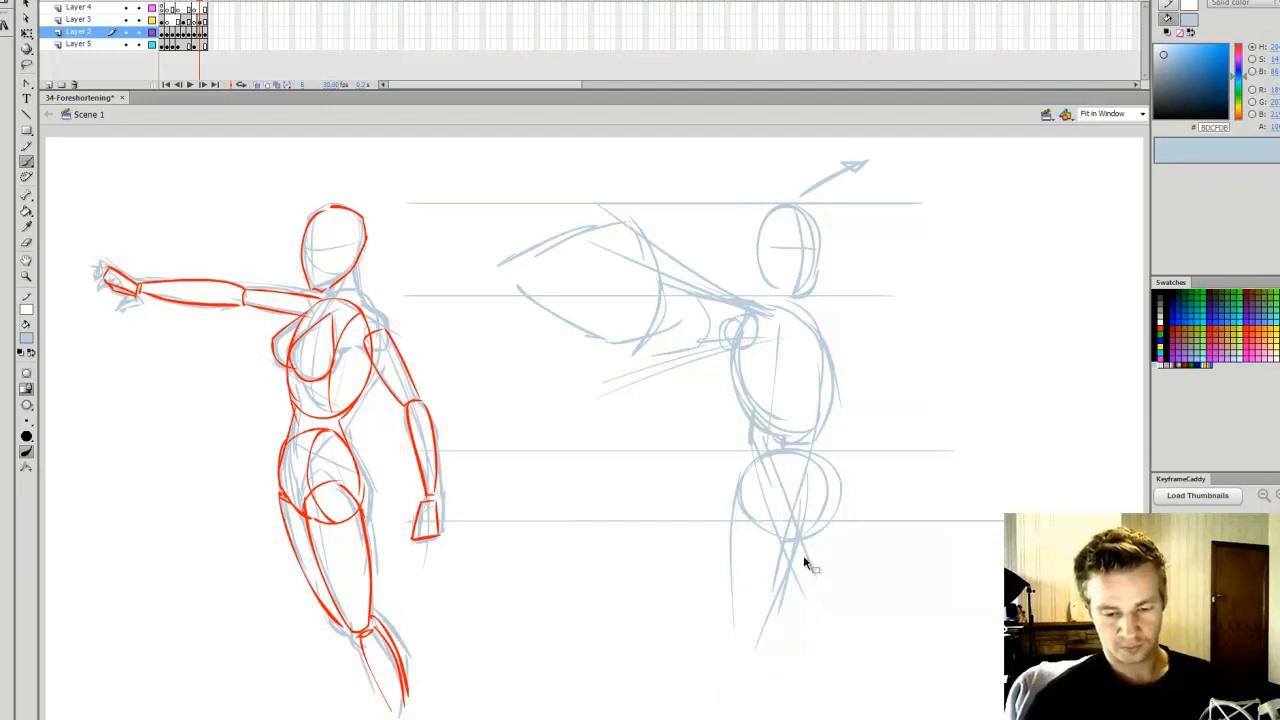
# Sketch both legs tapering downward from the pelvis, redrawing the outer edge of the far leg as one long stroke
pyautogui.moveTo(730, 484); pyautogui.dragTo(744, 666)
pyautogui.moveTo(742, 510); pyautogui.dragTo(756, 674)
pyautogui.moveTo(777, 566); pyautogui.dragTo(755, 678)
pyautogui.moveTo(778, 634); pyautogui.dragTo(772, 718)
pyautogui.moveTo(827, 494)
pyautogui.mouseDown()
pyautogui.moveTo(812, 602)
pyautogui.moveTo(780, 672)
pyautogui.mouseUp()
pyautogui.moveTo(816, 574); pyautogui.dragTo(781, 718)
pyautogui.hotkey('ctrl', 'z')
pyautogui.hotkey('ctrl', 'z')
pyautogui.moveTo(834, 521); pyautogui.dragTo(780, 711)
pyautogui.hotkey('ctrl', 'z')
pyautogui.moveTo(840, 504); pyautogui.dragTo(796, 712)
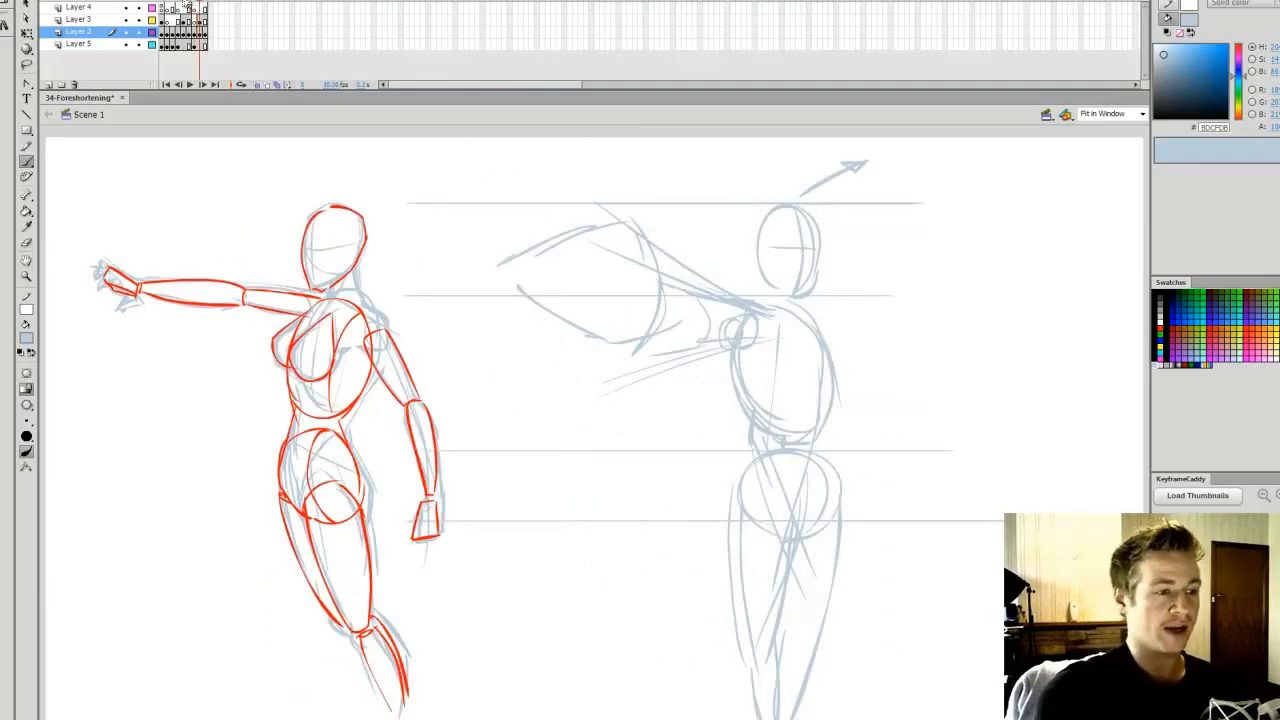
# Return to the male figure and clear the Layer 3 frames that follow its foreshortened sketch
pyautogui.click(187, 6)
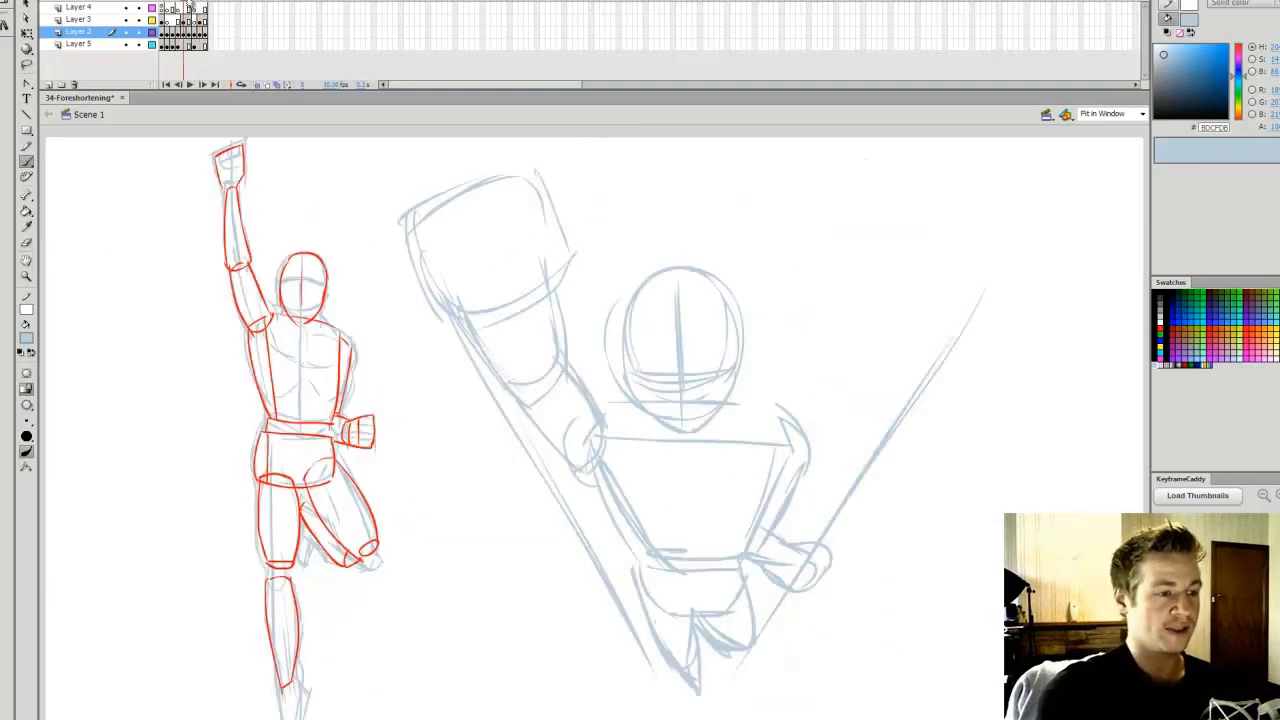
pyautogui.click(190, 33)
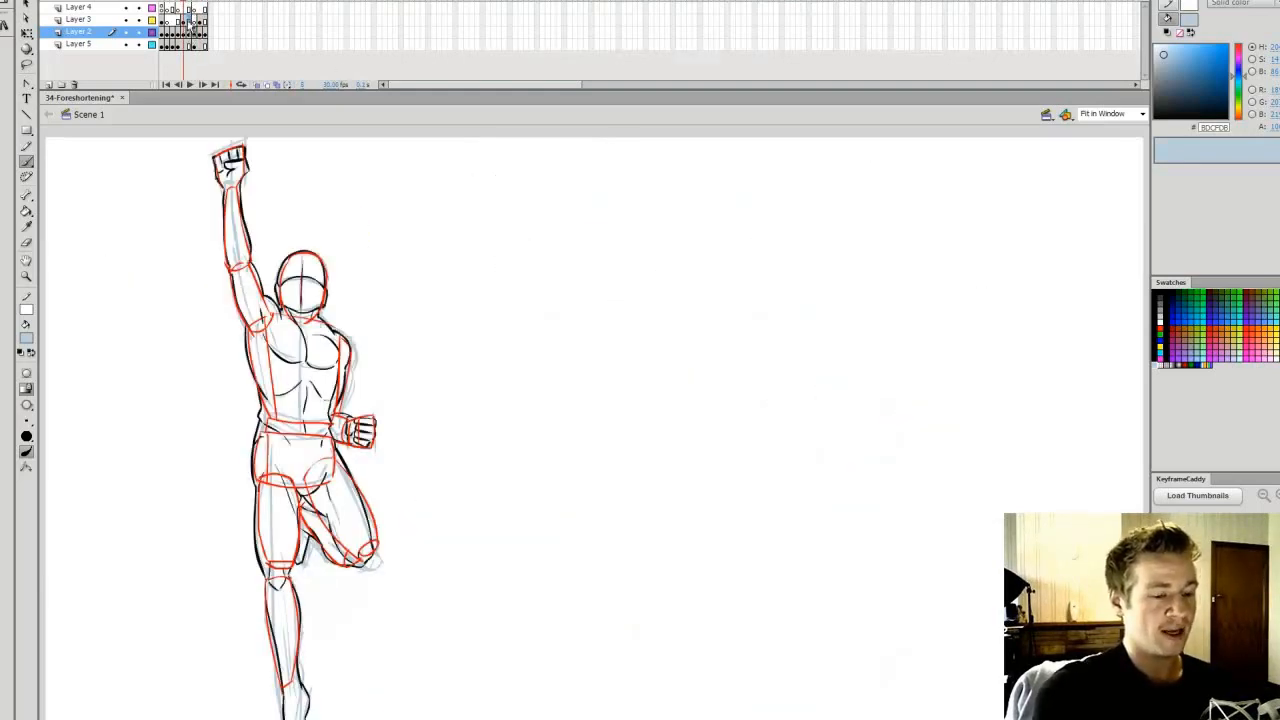
pyautogui.click(189, 20)
pyautogui.keyDown('shift'); pyautogui.click(205, 20); pyautogui.keyUp('shift')
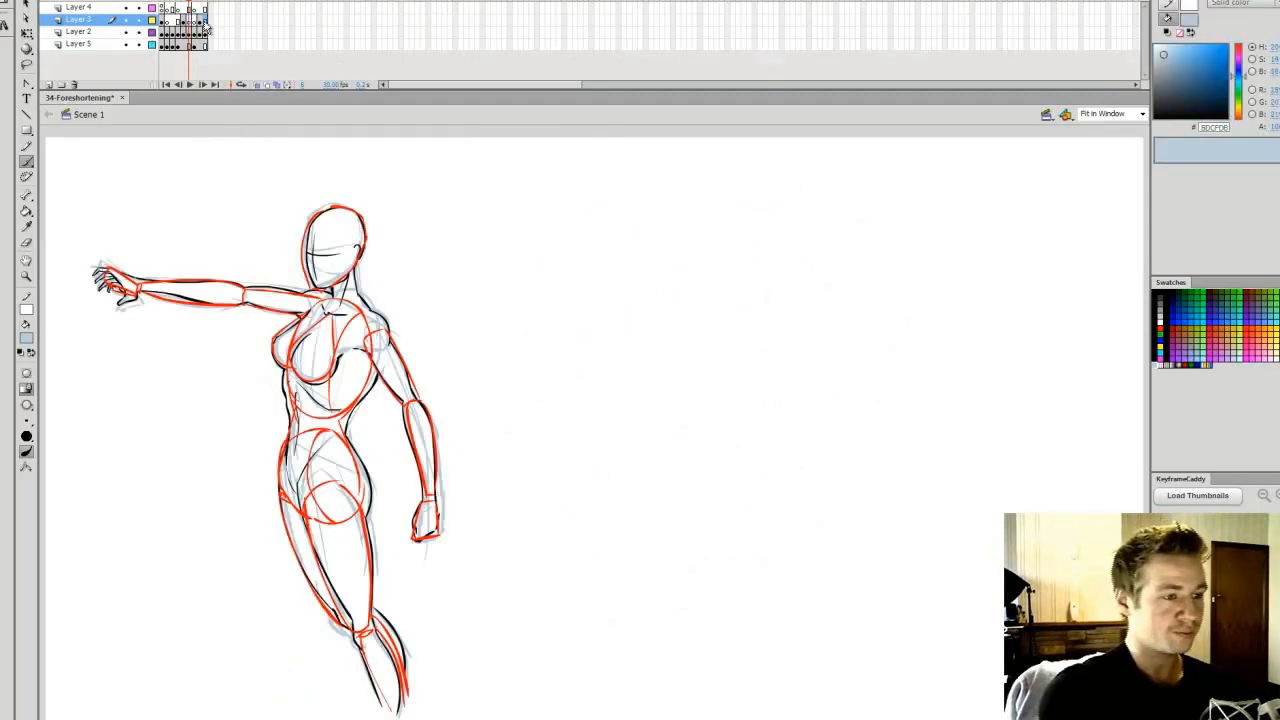
pyautogui.press('Delete')
pyautogui.click(189, 19)
# Flip back and forth between the foreshortened male frame and the following frame to compare them
pyautogui.press('q')
pyautogui.press(',')
pyautogui.press('.')
pyautogui.press(',')
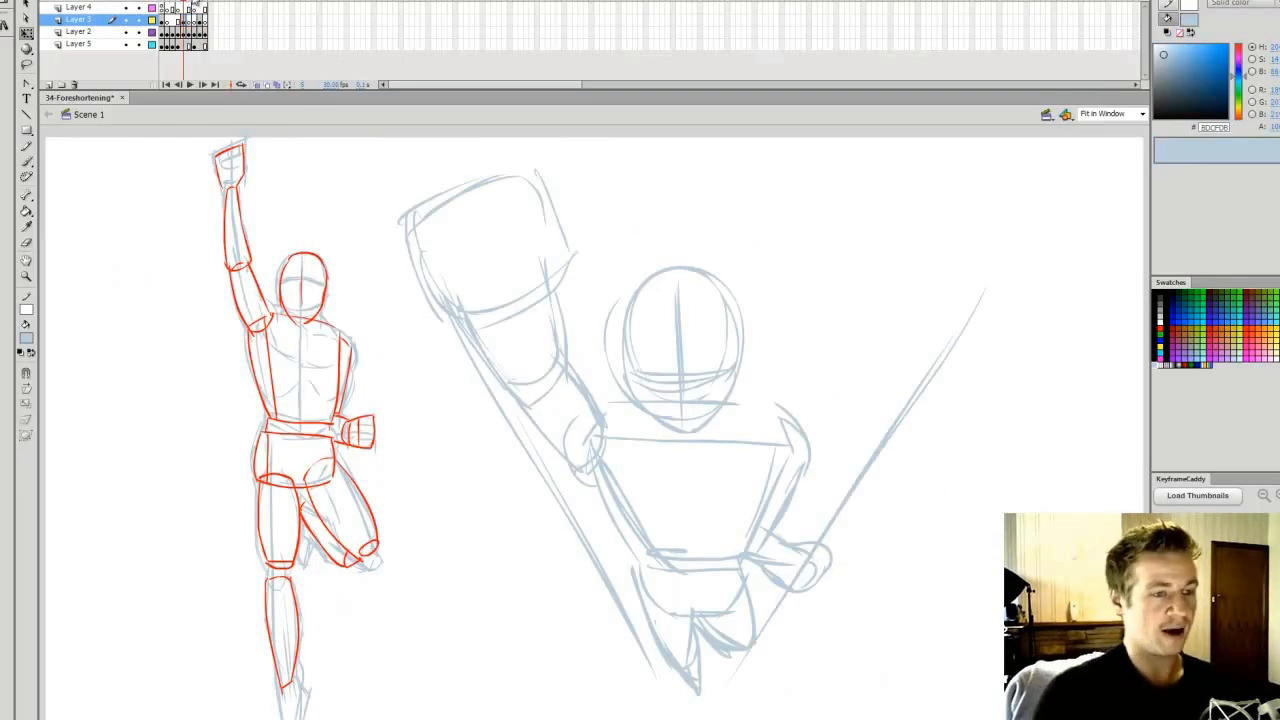
pyautogui.press('.')
pyautogui.press(',')
pyautogui.press('.')
pyautogui.press(',')
pyautogui.press('.')
pyautogui.press(',')
# Save the document and ready the brush on new Layer 7 above the foreshortened male sketch, at 400% zoom
pyautogui.click(188, 33)
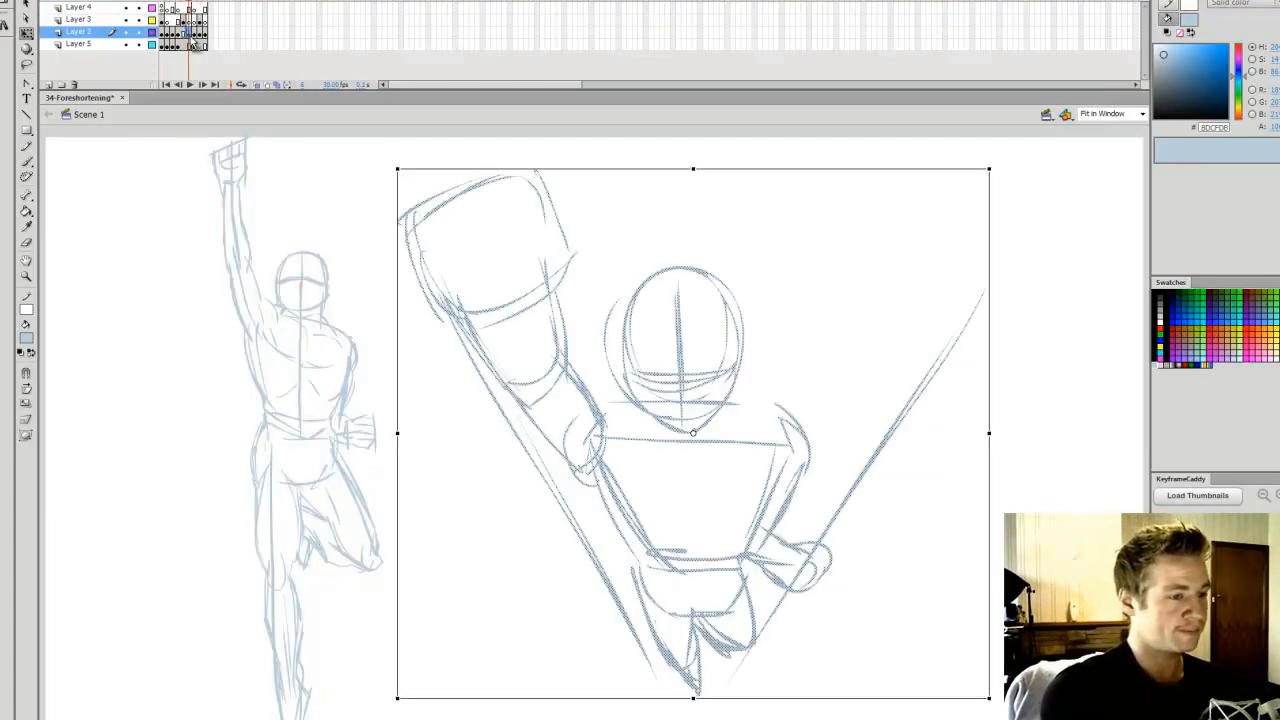
pyautogui.hotkey('ctrl', 's')
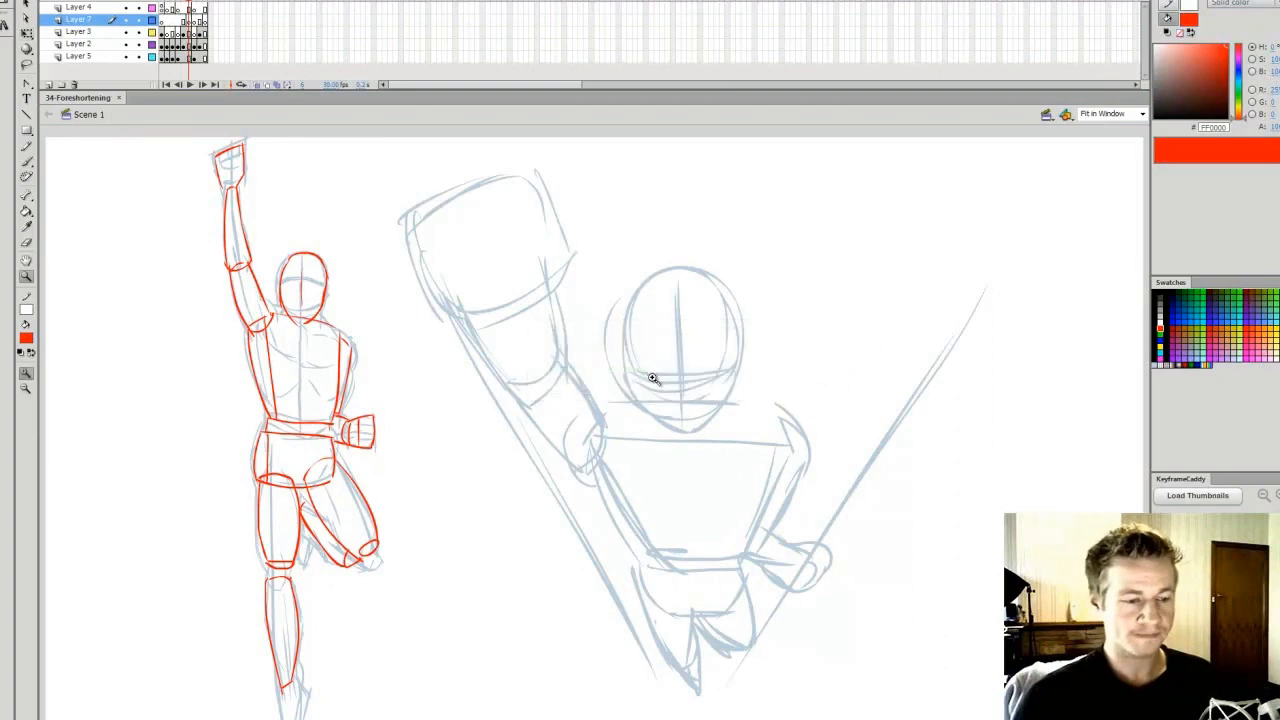
pyautogui.keyDown('ctrl'); pyautogui.click(657, 376); pyautogui.keyUp('ctrl')
pyautogui.press('b')
pyautogui.click(1122, 114)
pyautogui.write('400')
pyautogui.press('Return')
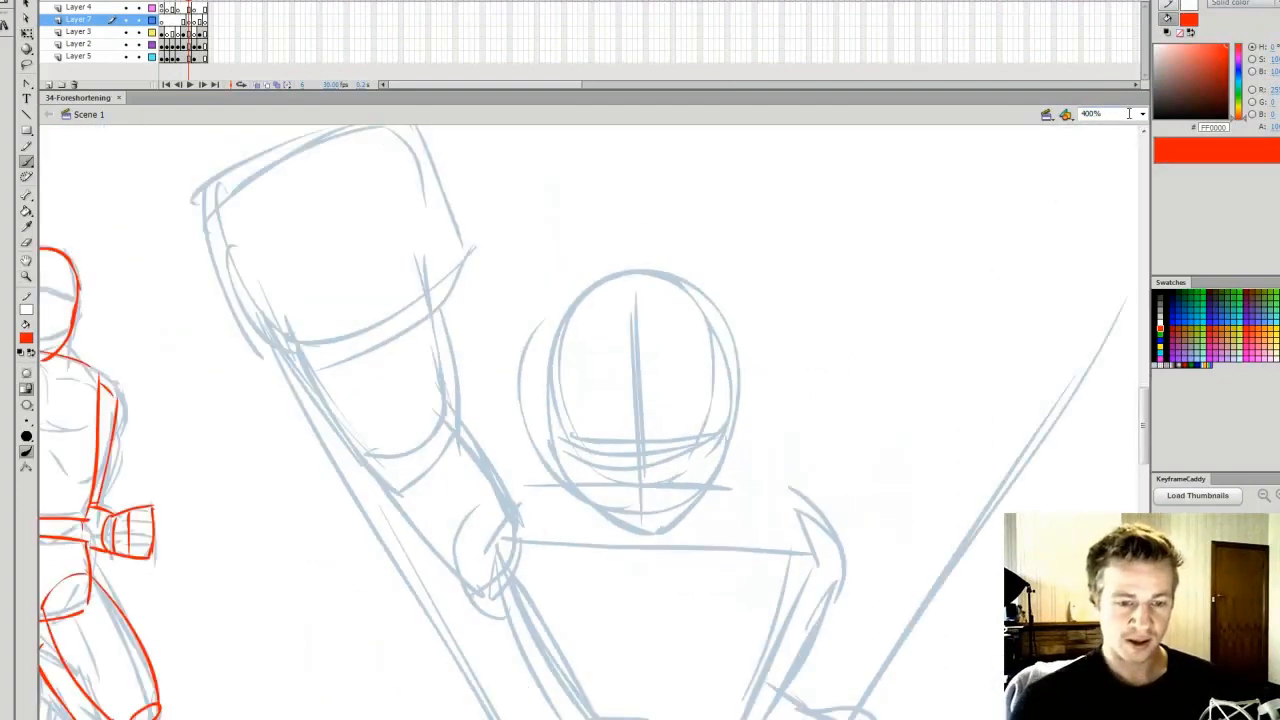
pyautogui.press('b')
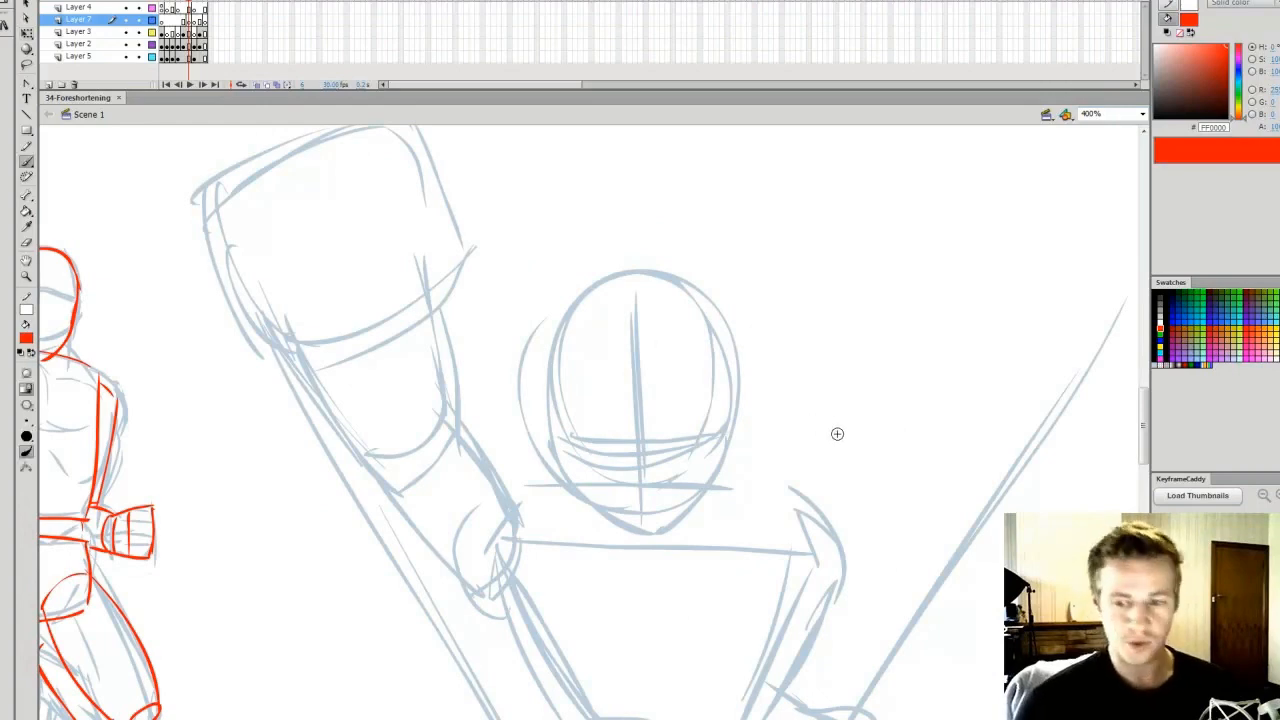
pyautogui.moveTo(1148, 445); pyautogui.dragTo(1146, 456)
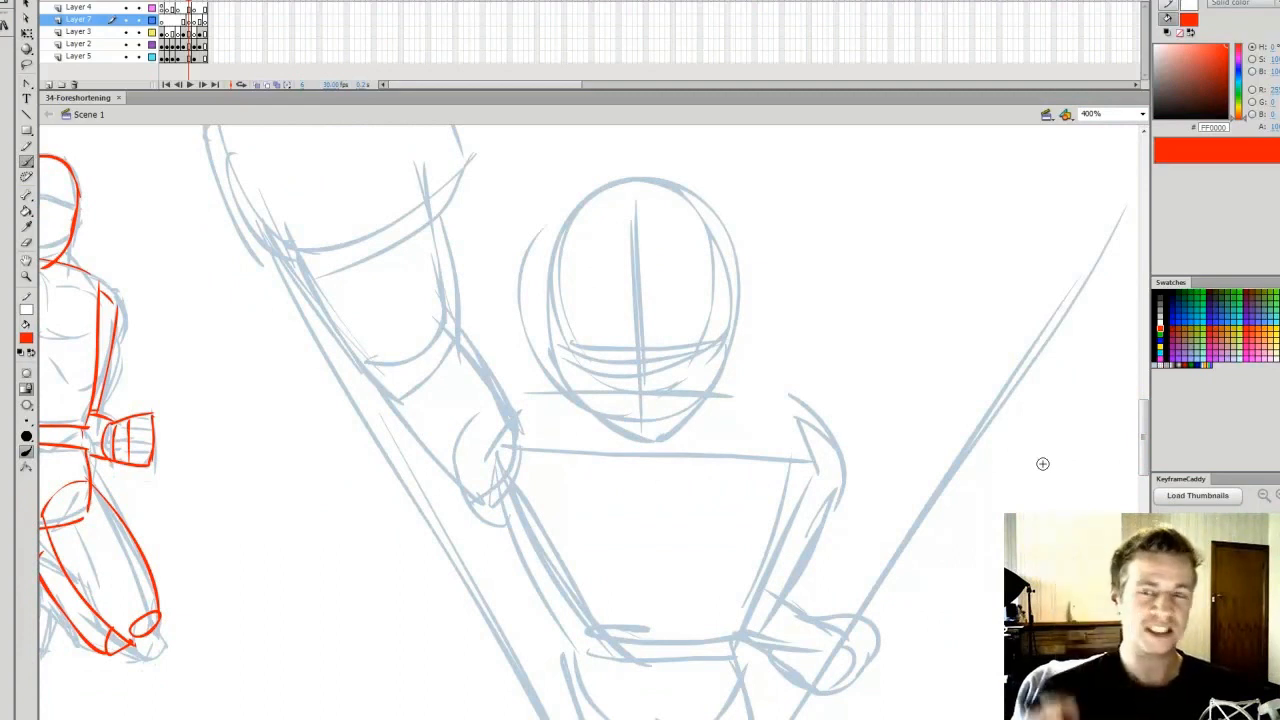
pyautogui.press('v')
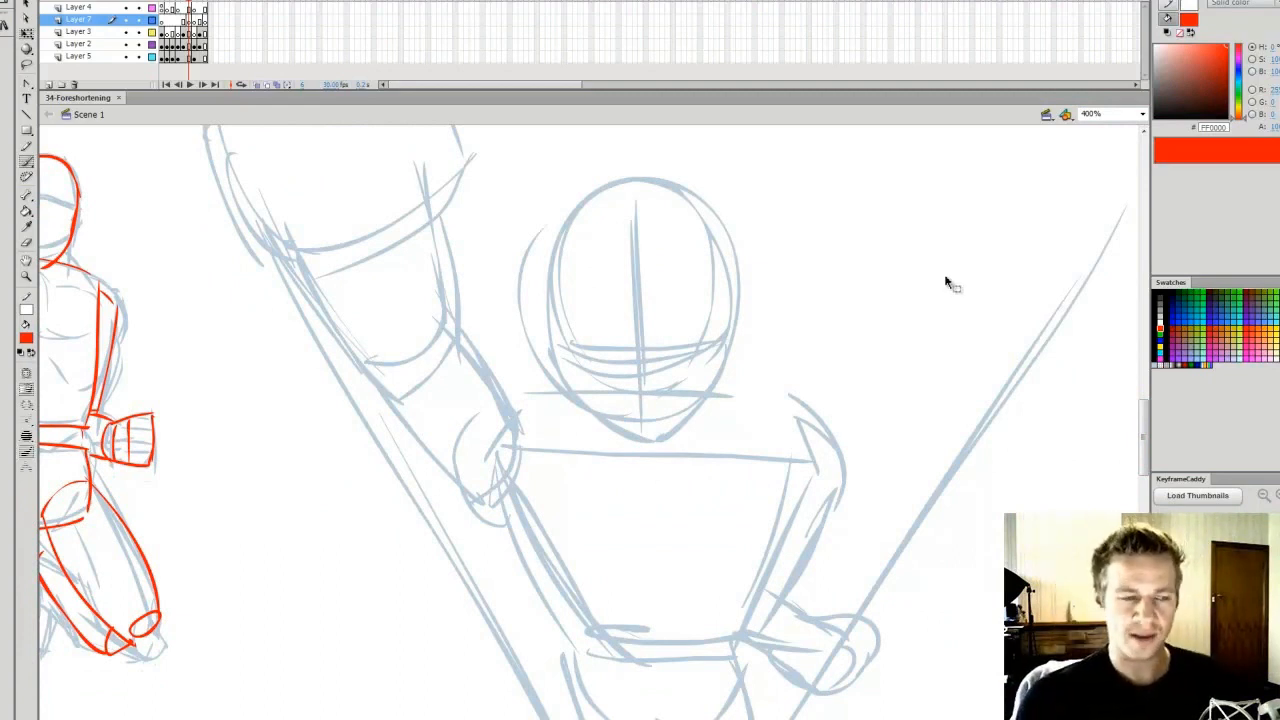
pyautogui.moveTo(1141, 407); pyautogui.dragTo(1138, 402)
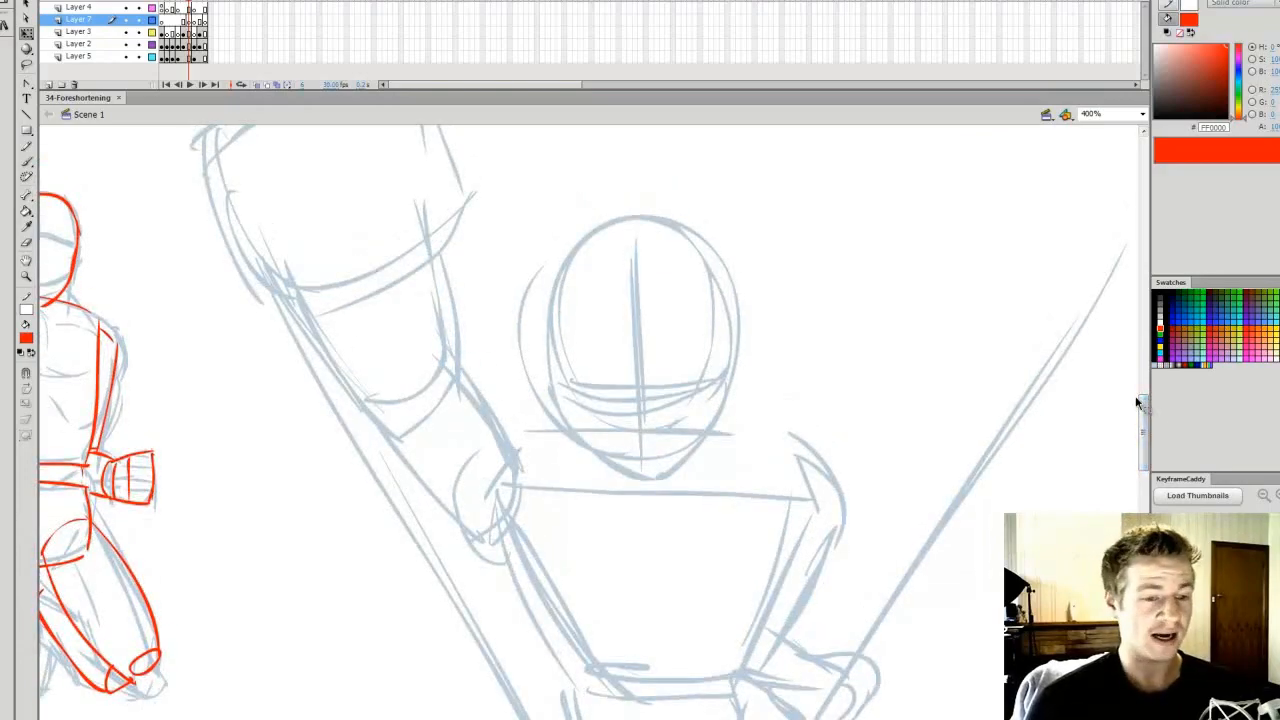
pyautogui.moveTo(1138, 402); pyautogui.dragTo(1134, 416)
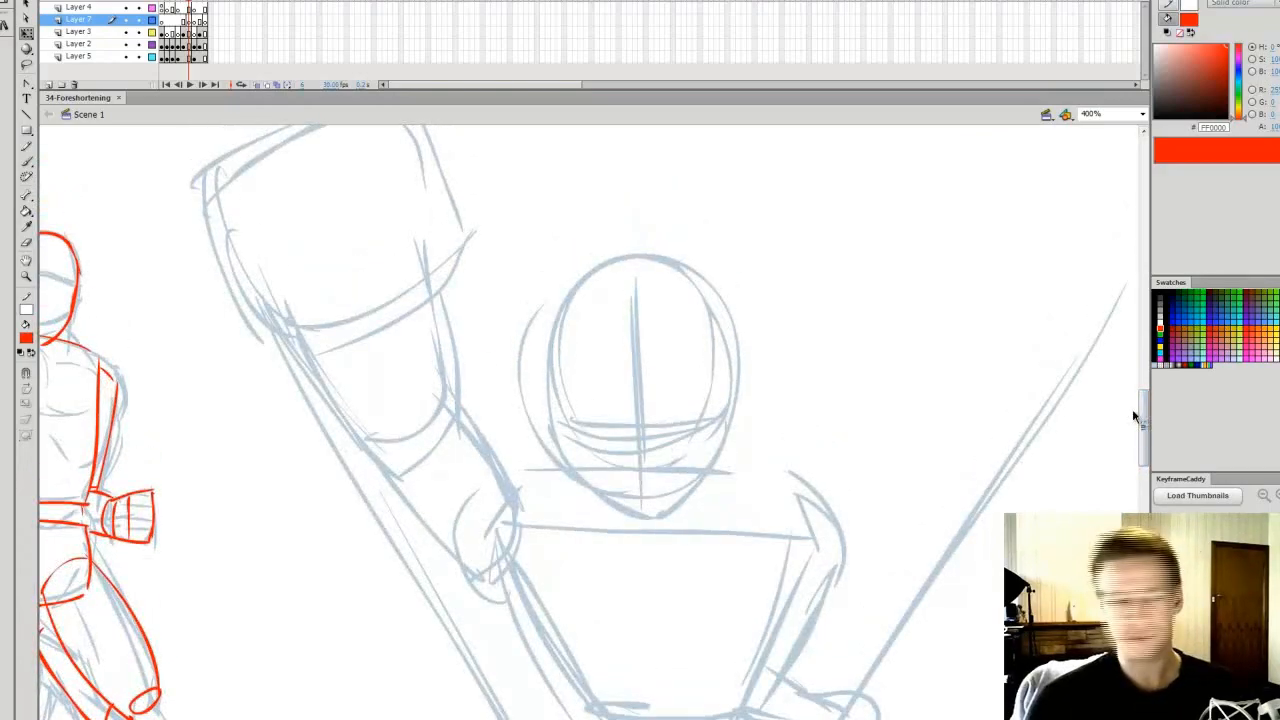
pyautogui.moveTo(590, 718); pyautogui.dragTo(565, 718)
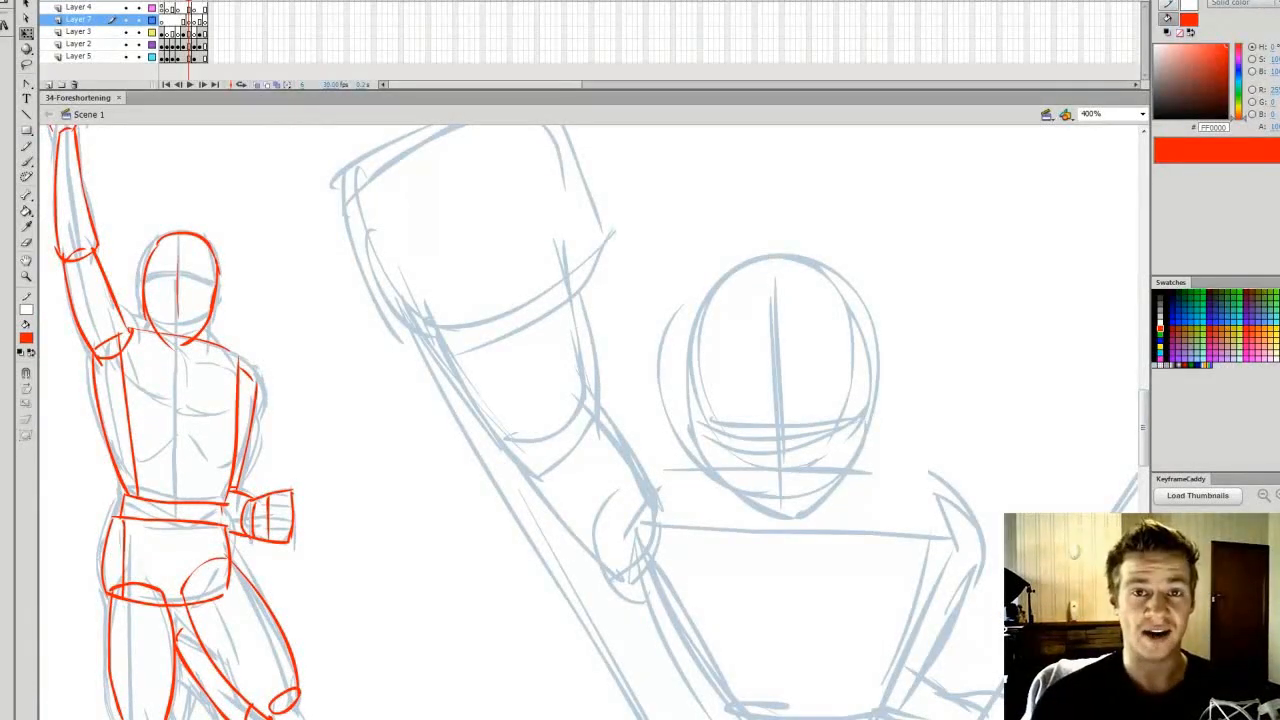
# Sketch the chest, near shoulder and raised arm contours in grey #999999 over the foreshortened male's simple forms
pyautogui.press('b')
pyautogui.click(1160, 293)
pyautogui.moveTo(1144, 400); pyautogui.dragTo(1144, 410)
pyautogui.click(1160, 310)
pyautogui.moveTo(772, 578)
pyautogui.mouseDown()
pyautogui.moveTo(646, 510)
pyautogui.moveTo(793, 555)
pyautogui.mouseUp()
pyautogui.moveTo(625, 376); pyautogui.dragTo(672, 420)
pyautogui.moveTo(536, 374); pyautogui.dragTo(666, 558)
pyautogui.moveTo(798, 562)
pyautogui.mouseDown()
pyautogui.moveTo(914, 561)
pyautogui.moveTo(928, 501)
pyautogui.mouseUp()
pyautogui.moveTo(718, 436); pyautogui.dragTo(910, 463)
pyautogui.moveTo(562, 216); pyautogui.dragTo(591, 372)
pyautogui.moveTo(450, 268); pyautogui.dragTo(547, 401)
# Try sketching the clenched fingers and thumb inside the box of the male's raised hand
pyautogui.scroll(3, 450, 199)
pyautogui.moveTo(373, 258); pyautogui.dragTo(424, 314)
pyautogui.moveTo(373, 213); pyautogui.dragTo(525, 159)
pyautogui.moveTo(414, 293)
pyautogui.mouseDown()
pyautogui.moveTo(560, 221)
pyautogui.moveTo(546, 297)
pyautogui.mouseUp()
pyautogui.moveTo(480, 308); pyautogui.dragTo(540, 325)
pyautogui.moveTo(442, 190); pyautogui.dragTo(493, 259)
pyautogui.moveTo(483, 171); pyautogui.dragTo(515, 243)
pyautogui.moveTo(388, 264); pyautogui.dragTo(444, 300)
pyautogui.moveTo(410, 305); pyautogui.dragTo(462, 352)
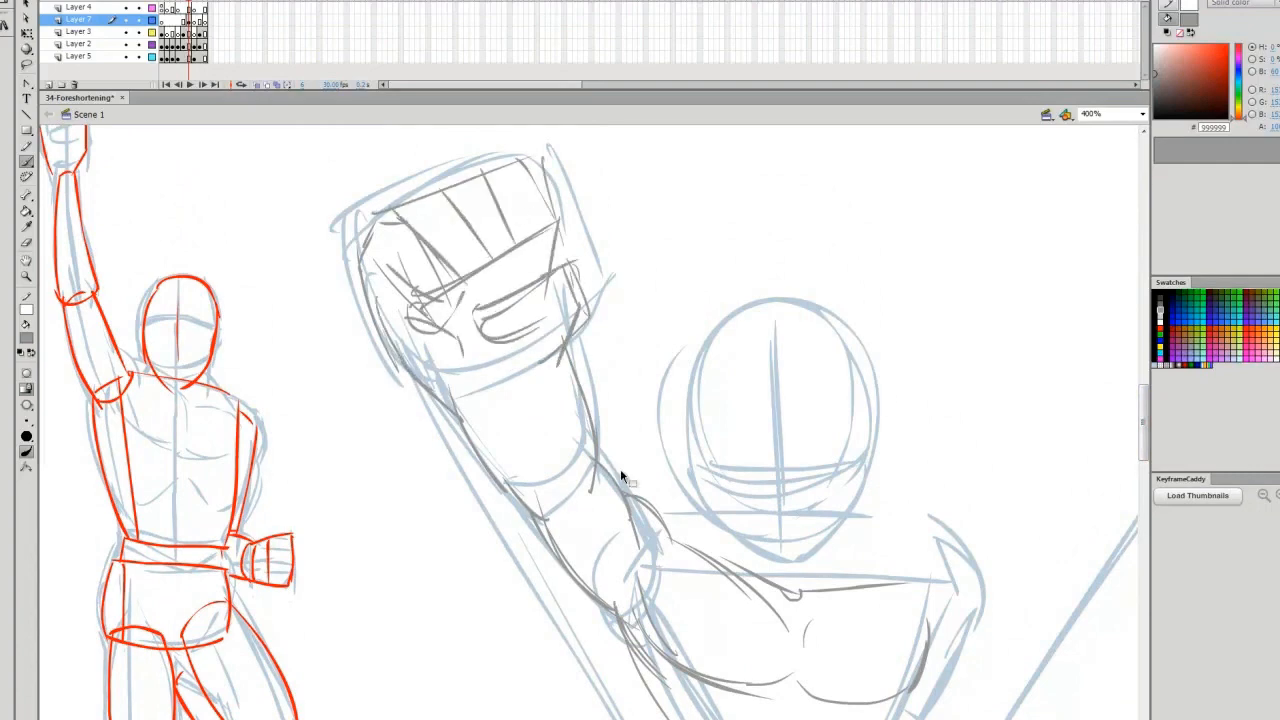
# Lock Layers 3, 2 and 5, and replace the rough fist sketch with a redrawn one in the raised hand's box
pyautogui.moveTo(138, 32); pyautogui.dragTo(138, 57)
pyautogui.moveTo(620, 366); pyautogui.dragTo(335, 138)
pyautogui.press('Delete')
pyautogui.moveTo(578, 268); pyautogui.dragTo(549, 362)
pyautogui.moveTo(360, 212)
pyautogui.mouseDown()
pyautogui.moveTo(371, 299)
pyautogui.moveTo(566, 160)
pyautogui.mouseUp()
pyautogui.moveTo(369, 296)
pyautogui.mouseDown()
pyautogui.moveTo(564, 254)
pyautogui.moveTo(522, 312)
pyautogui.moveTo(412, 370)
pyautogui.mouseUp()
pyautogui.moveTo(404, 352); pyautogui.dragTo(498, 390)
pyautogui.moveTo(631, 311); pyautogui.dragTo(511, 311)
pyautogui.moveTo(297, 220); pyautogui.dragTo(346, 200)
# Sketch the shoulders, pectorals, ribcage sides and curved waistline of the foreshortened male torso
pyautogui.moveTo(560, 350)
pyautogui.mouseDown()
pyautogui.moveTo(639, 317)
pyautogui.moveTo(822, 462)
pyautogui.mouseUp()
pyautogui.moveTo(651, 370); pyautogui.dragTo(752, 530)
pyautogui.moveTo(808, 456); pyautogui.dragTo(754, 530)
pyautogui.moveTo(652, 388); pyautogui.dragTo(658, 490)
pyautogui.moveTo(656, 482); pyautogui.dragTo(612, 506)
pyautogui.moveTo(1144, 432); pyautogui.dragTo(1144, 455)
pyautogui.click(1142, 114)
pyautogui.click(1104, 128)
pyautogui.moveTo(590, 464); pyautogui.dragTo(694, 511)
pyautogui.moveTo(595, 492); pyautogui.dragTo(650, 556)
pyautogui.moveTo(758, 512); pyautogui.dragTo(734, 562)
pyautogui.moveTo(612, 528); pyautogui.dragTo(736, 568)
# Sketch the groin and both foreshortened legs tapering away below the male's waist
pyautogui.moveTo(622, 556); pyautogui.dragTo(658, 656)
pyautogui.moveTo(666, 592); pyautogui.dragTo(696, 612)
pyautogui.moveTo(624, 562); pyautogui.dragTo(688, 684)
pyautogui.moveTo(695, 614)
pyautogui.mouseDown()
pyautogui.moveTo(688, 664)
pyautogui.moveTo(706, 719)
pyautogui.mouseUp()
pyautogui.moveTo(734, 570); pyautogui.dragTo(763, 650)
pyautogui.moveTo(699, 640); pyautogui.dragTo(760, 667)
# Sketch the male's far shoulder and bent arm, and strengthen the contour of the raised arm
pyautogui.moveTo(722, 410); pyautogui.dragTo(786, 426)
pyautogui.moveTo(776, 418)
pyautogui.mouseDown()
pyautogui.moveTo(796, 492)
pyautogui.moveTo(758, 538)
pyautogui.mouseUp()
pyautogui.moveTo(738, 560); pyautogui.dragTo(808, 606)
pyautogui.moveTo(484, 350); pyautogui.dragTo(578, 468)
# Lasso the male's sketched raised fist and adjust its position and size with Free Transform
pyautogui.press('l')
pyautogui.moveTo(566, 292)
pyautogui.mouseDown()
pyautogui.moveTo(564, 238)
pyautogui.moveTo(566, 284)
pyautogui.mouseUp()
pyautogui.press('q')
pyautogui.moveTo(490, 322); pyautogui.dragTo(490, 297)
pyautogui.moveTo(417, 320); pyautogui.dragTo(430, 334)
pyautogui.click(1001, 502)
# Sketch the centre line and eye line on the male's head and touch up the chest line
pyautogui.press('b')
pyautogui.moveTo(684, 294); pyautogui.dragTo(684, 428)
pyautogui.moveTo(633, 378); pyautogui.dragTo(732, 382)
pyautogui.moveTo(698, 505); pyautogui.dragTo(730, 520)
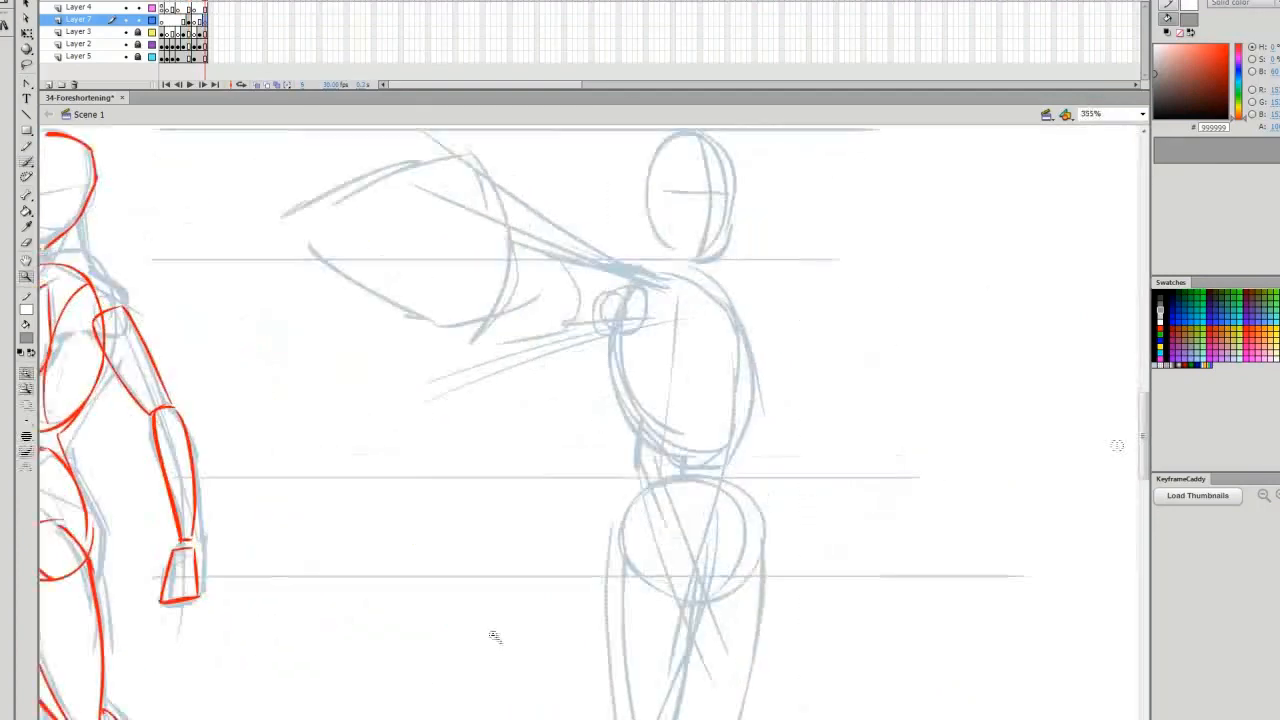
# Sketch the shoulder, chest and outstretched arm contours in grey over the foreshortened female figure
pyautogui.moveTo(578, 298)
pyautogui.mouseDown()
pyautogui.moveTo(665, 330)
pyautogui.moveTo(716, 440)
pyautogui.mouseUp()
pyautogui.moveTo(612, 370); pyautogui.dragTo(630, 480)
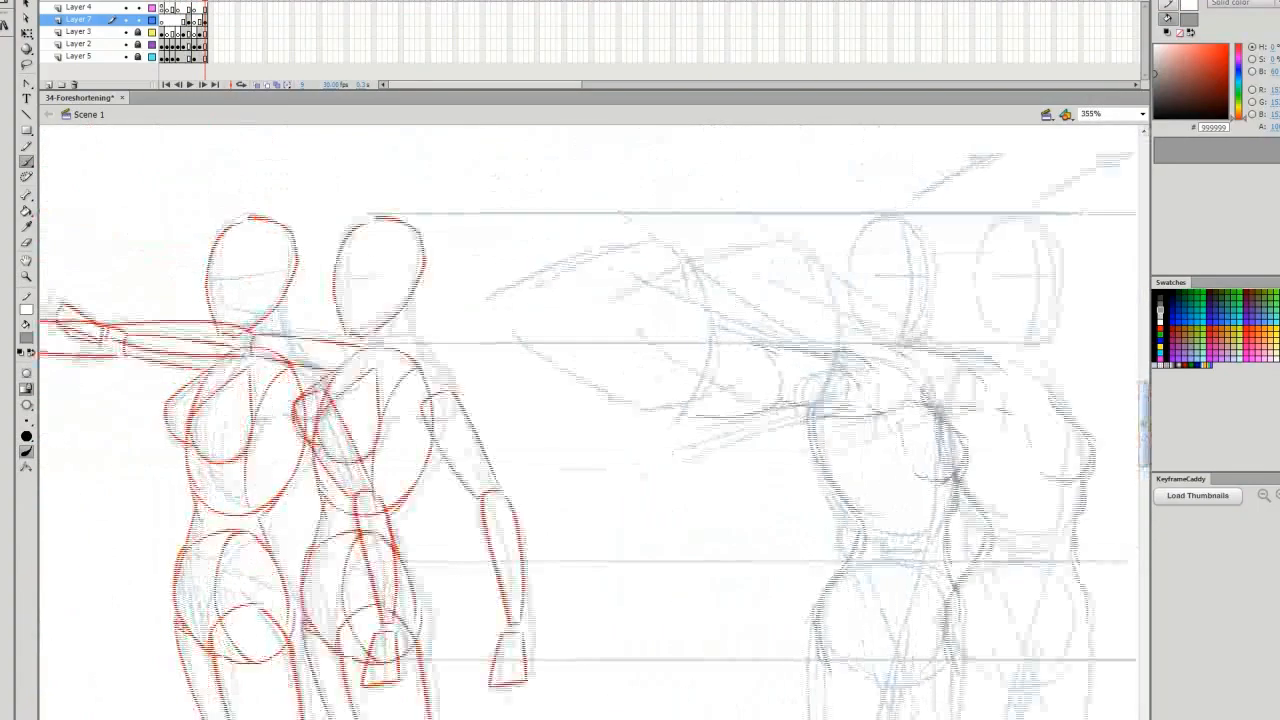
pyautogui.moveTo(818, 250); pyautogui.dragTo(895, 335)
pyautogui.moveTo(790, 364); pyautogui.dragTo(865, 410)
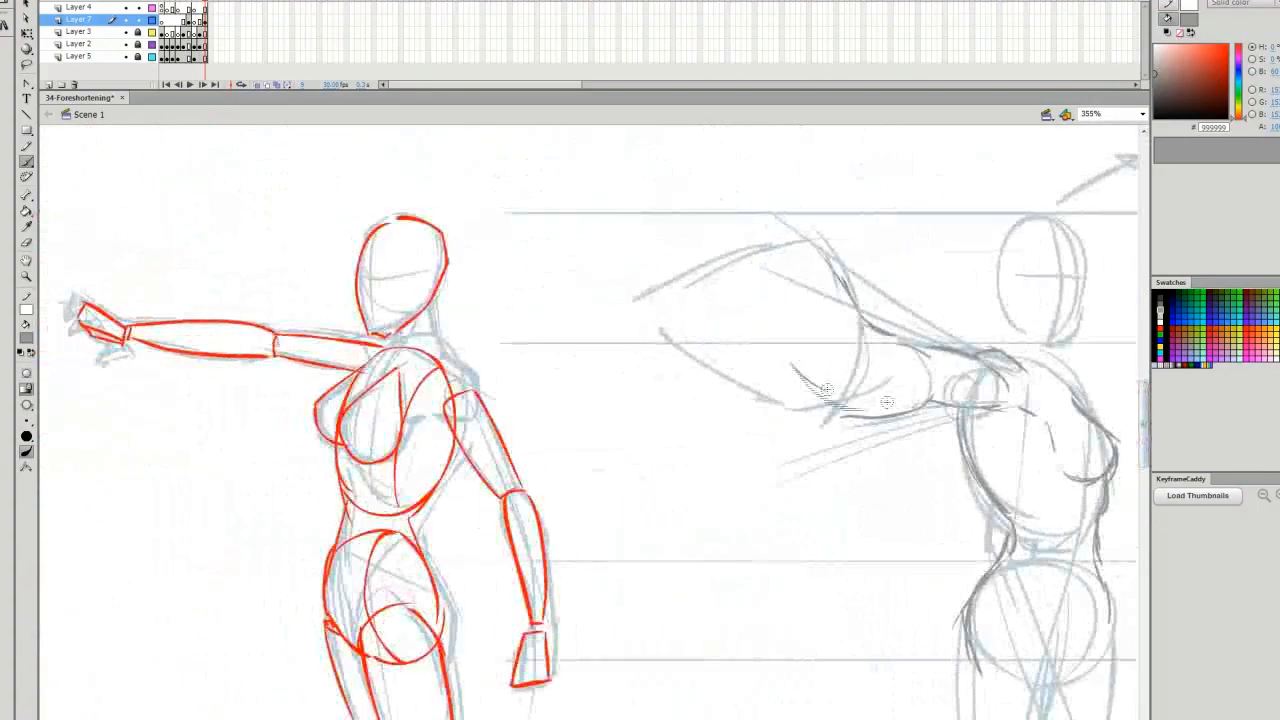
pyautogui.moveTo(846, 325); pyautogui.dragTo(890, 410)
pyautogui.moveTo(840, 395); pyautogui.dragTo(885, 455)
pyautogui.moveTo(870, 380); pyautogui.dragTo(880, 470)
# Sketch the spread fingers, thumb and palm of the female's large foreshortened hand
pyautogui.moveTo(730, 200)
pyautogui.mouseDown()
pyautogui.moveTo(840, 295)
pyautogui.moveTo(740, 232)
pyautogui.mouseUp()
pyautogui.moveTo(740, 250); pyautogui.dragTo(788, 310)
pyautogui.moveTo(700, 250)
pyautogui.mouseDown()
pyautogui.moveTo(725, 325)
pyautogui.moveTo(820, 400)
pyautogui.mouseUp()
pyautogui.moveTo(665, 285); pyautogui.dragTo(690, 360)
pyautogui.moveTo(680, 315); pyautogui.dragTo(620, 370)
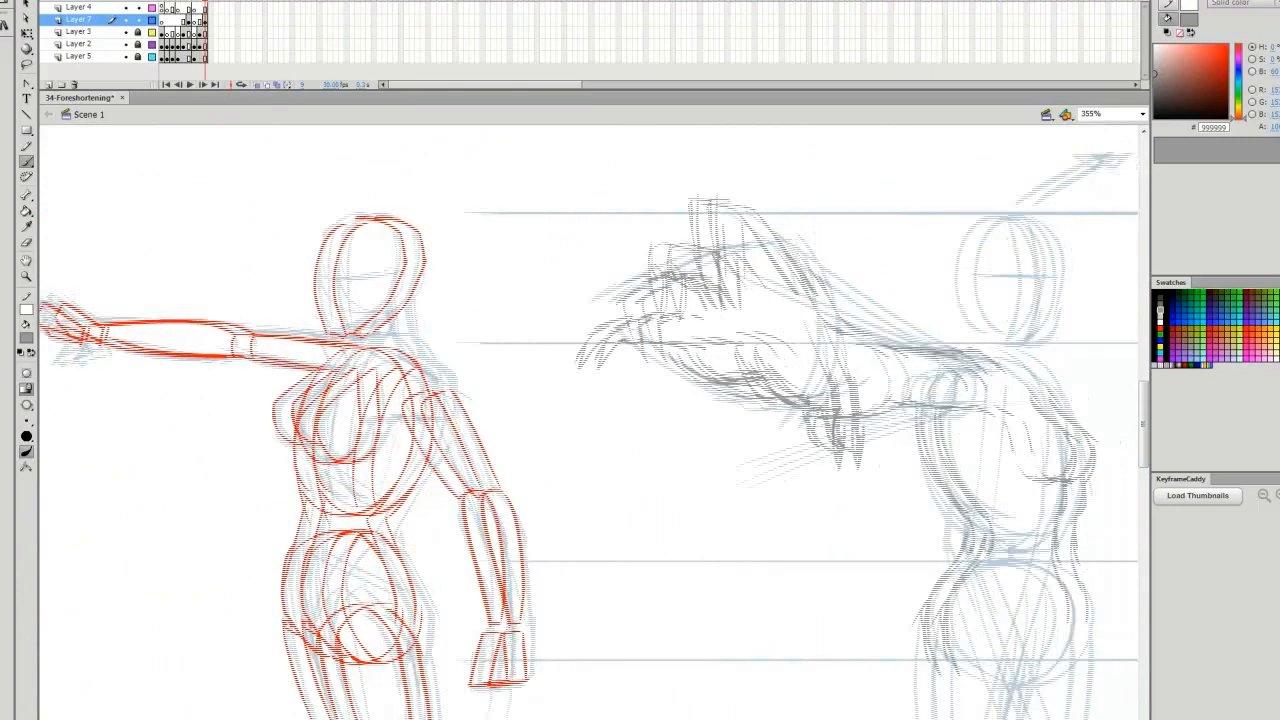
pyautogui.moveTo(730, 330); pyautogui.dragTo(790, 372)
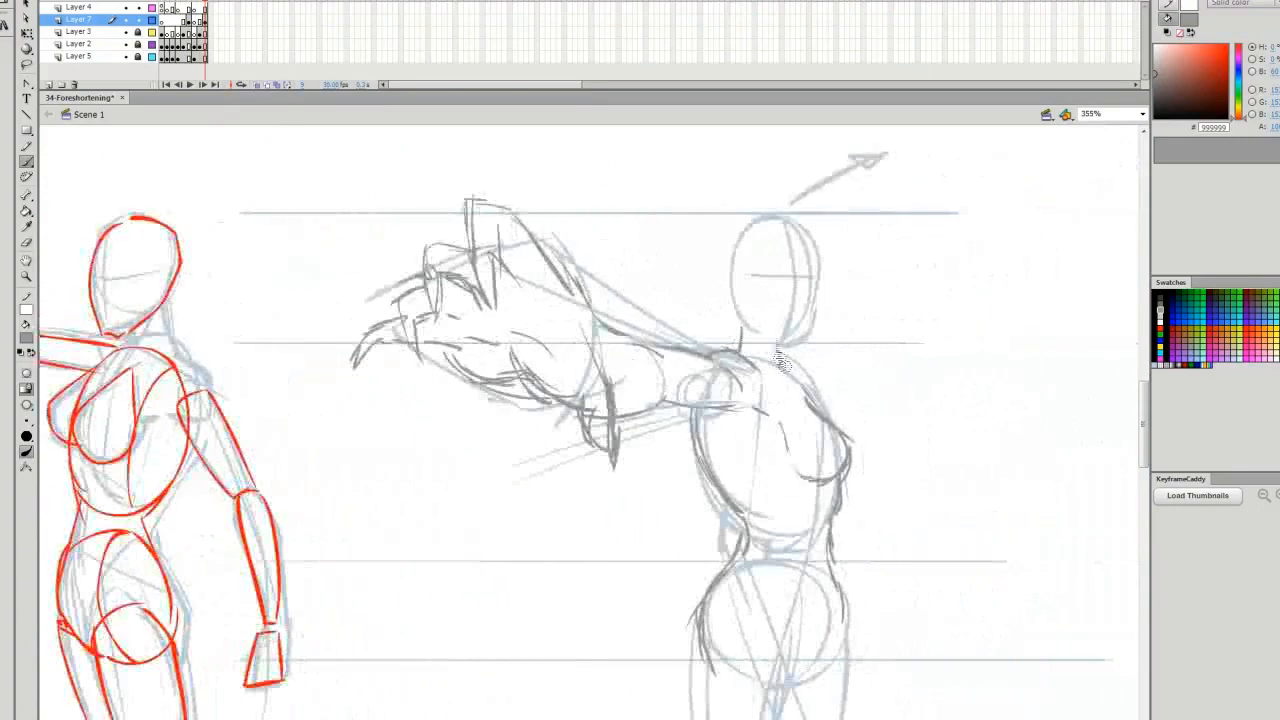
pyautogui.moveTo(725, 220); pyautogui.dragTo(770, 330)
pyautogui.moveTo(750, 235); pyautogui.dragTo(805, 350)
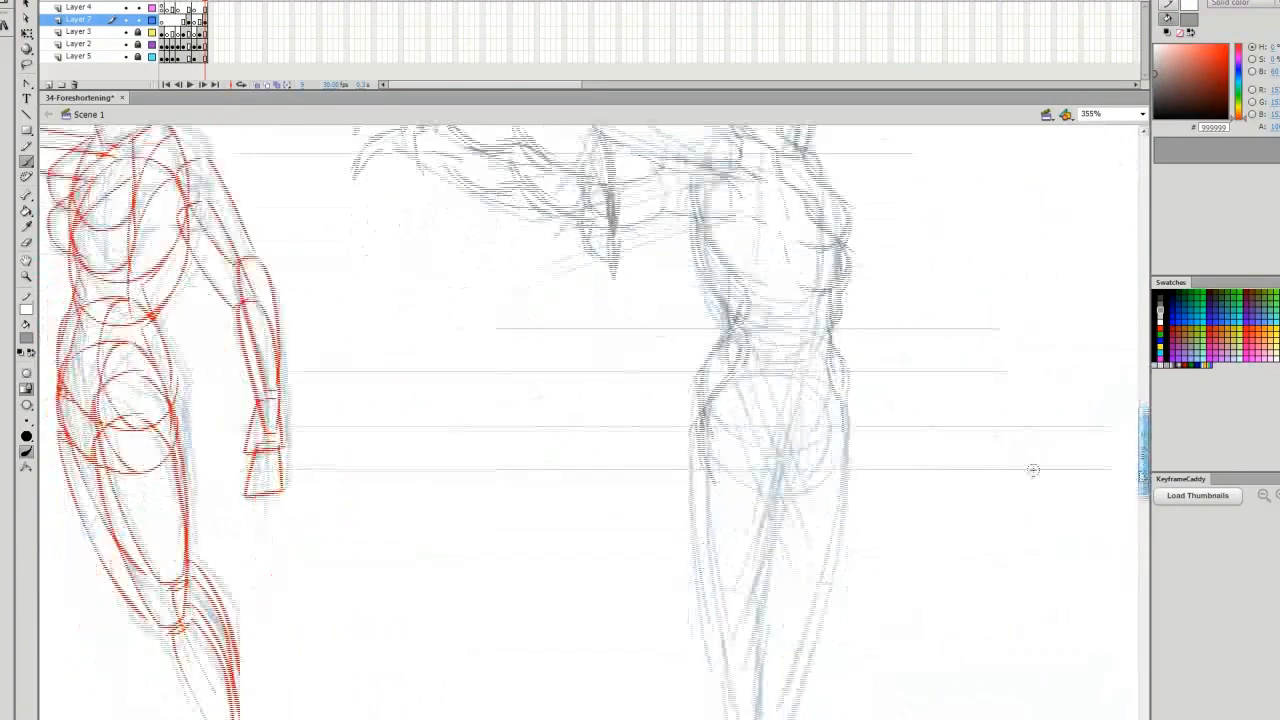
# Sketch the hip and leg contours of the foreshortened female figure
pyautogui.moveTo(735, 330); pyautogui.dragTo(800, 455)
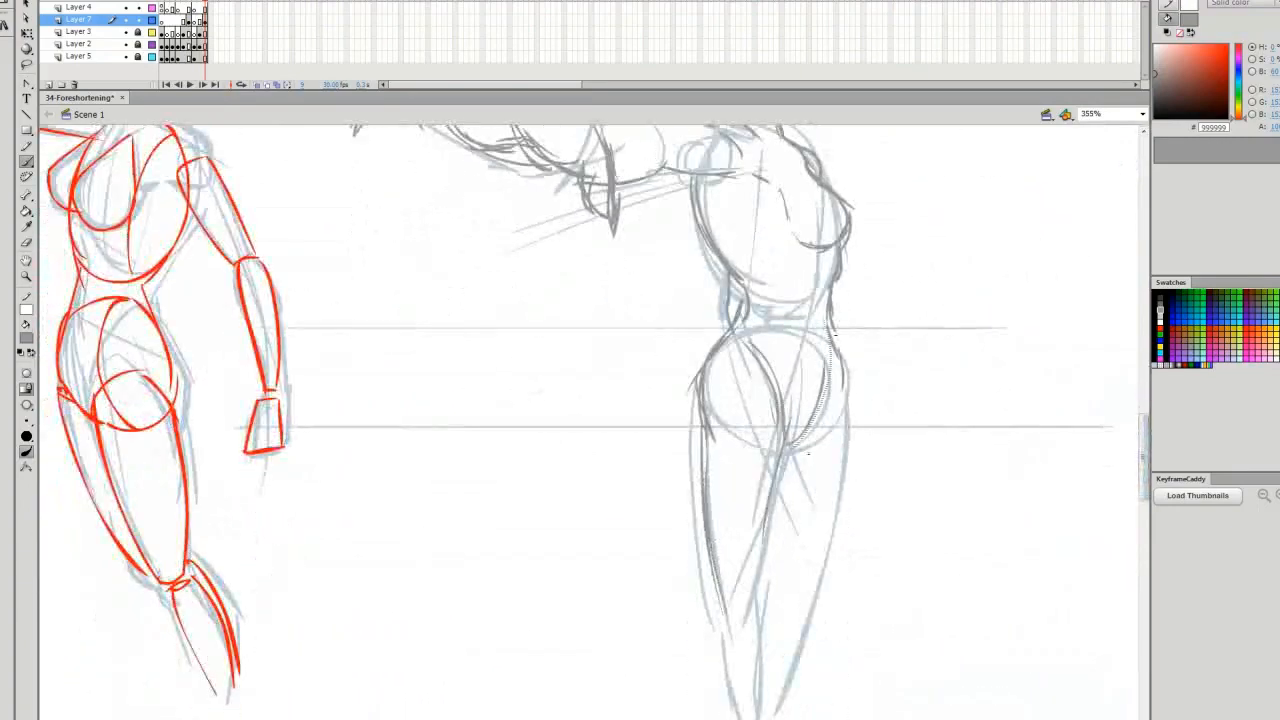
pyautogui.moveTo(832, 262); pyautogui.dragTo(800, 445)
pyautogui.moveTo(815, 378); pyautogui.dragTo(771, 369)
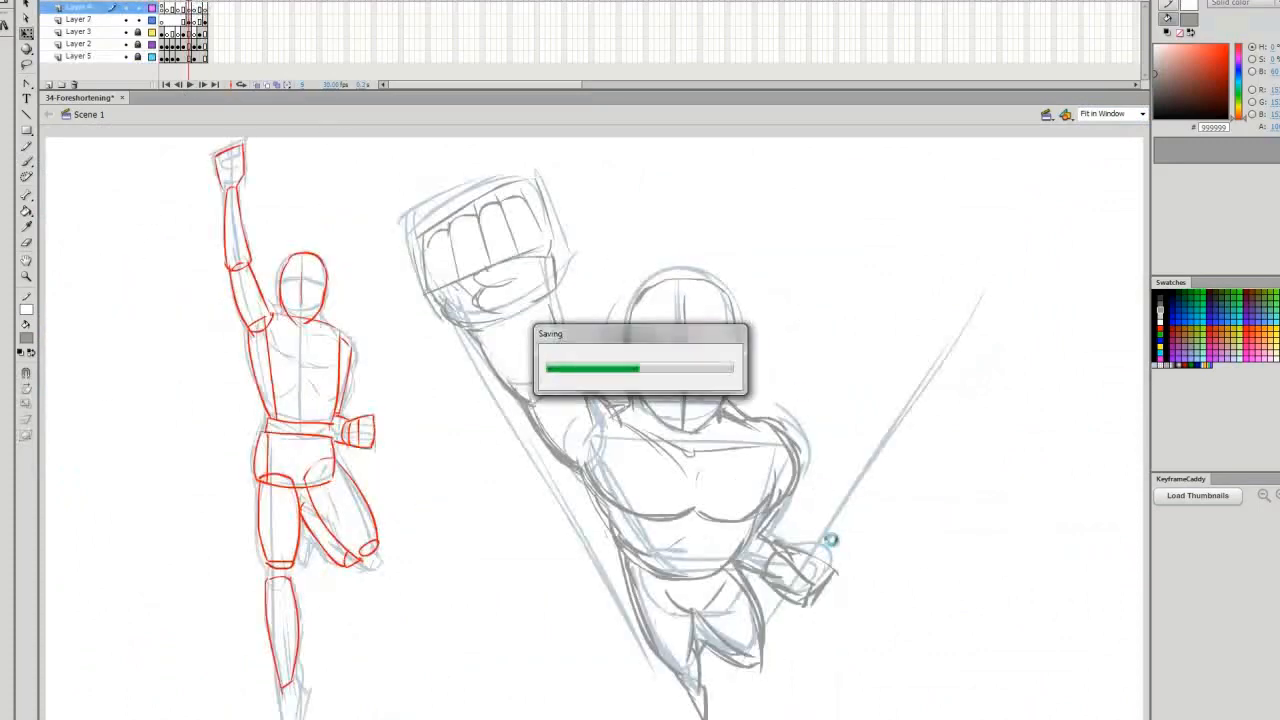
# Return to the foreshortened male frame and ink the raised fist's fingers and thumb in black on Layer 4
pyautogui.click(207, 31)
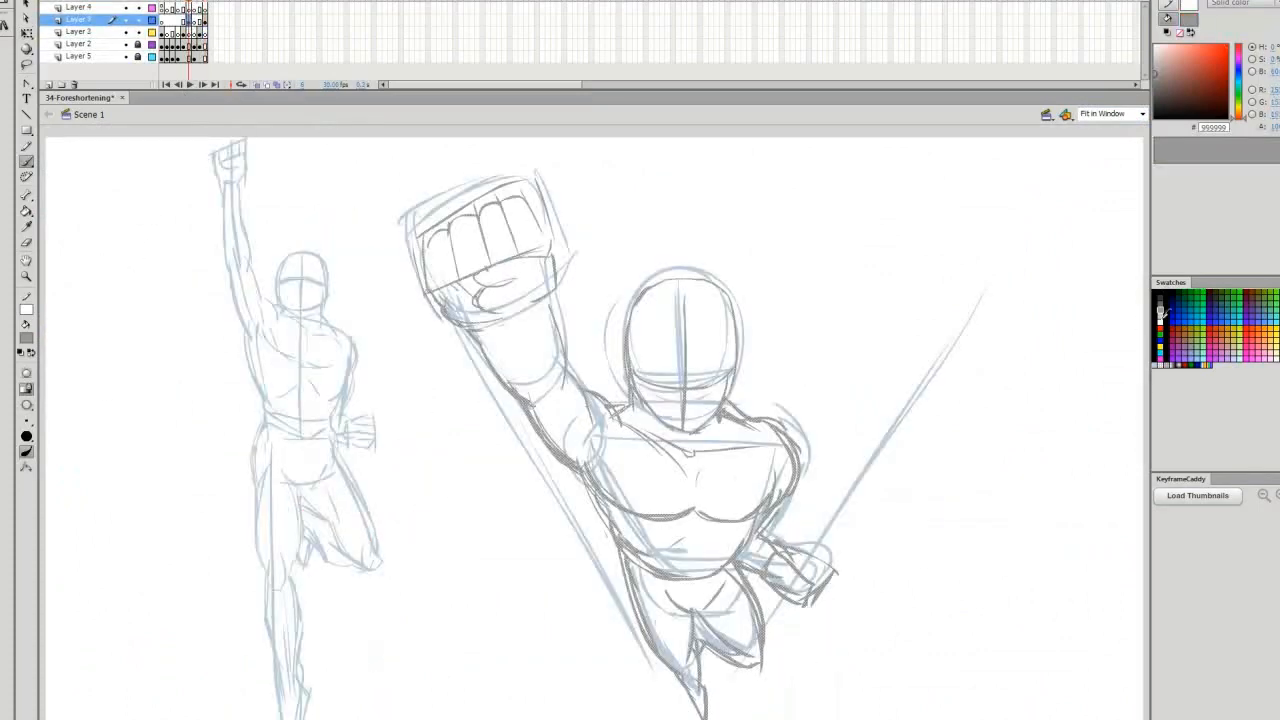
pyautogui.click(186, 34)
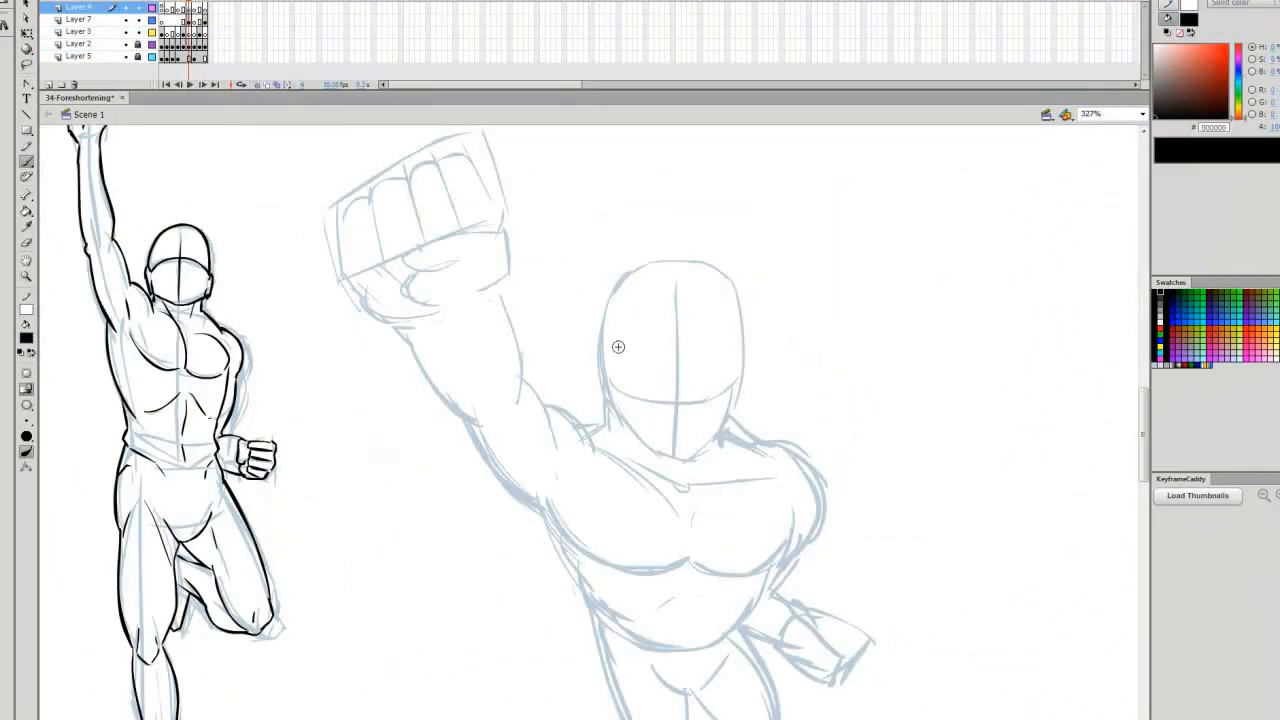
pyautogui.moveTo(506, 292)
pyautogui.mouseDown()
pyautogui.moveTo(418, 268)
pyautogui.moveTo(432, 328)
pyautogui.mouseUp()
pyautogui.moveTo(438, 180)
pyautogui.mouseDown()
pyautogui.moveTo(498, 238)
pyautogui.moveTo(460, 228)
pyautogui.mouseUp()
pyautogui.moveTo(405, 188); pyautogui.dragTo(425, 243)
pyautogui.moveTo(350, 228); pyautogui.dragTo(363, 279)
pyautogui.moveTo(379, 301); pyautogui.dragTo(491, 426)
# Ink the heel of the raised fist and the contours of the male's forearm and upper arm
pyautogui.moveTo(506, 283)
pyautogui.mouseDown()
pyautogui.moveTo(495, 315)
pyautogui.moveTo(462, 331)
pyautogui.mouseUp()
pyautogui.moveTo(500, 309); pyautogui.dragTo(518, 413)
pyautogui.moveTo(470, 422); pyautogui.dragTo(550, 518)
pyautogui.moveTo(527, 381); pyautogui.dragTo(560, 457)
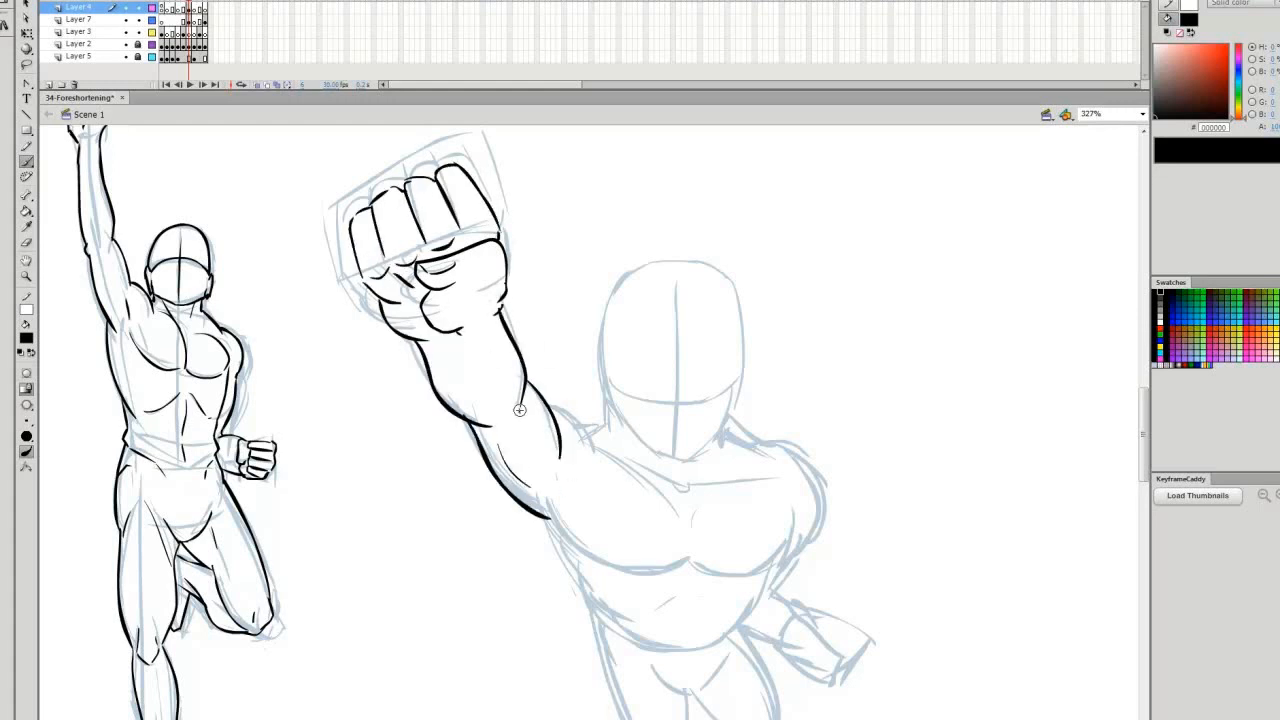
# Ink the near shoulder line, collarbone and lower edges of both pectorals on the male figure
pyautogui.moveTo(548, 405)
pyautogui.mouseDown()
pyautogui.moveTo(554, 501)
pyautogui.moveTo(655, 484)
pyautogui.mouseUp()
pyautogui.moveTo(662, 487); pyautogui.dragTo(687, 515)
pyautogui.moveTo(559, 500)
pyautogui.mouseDown()
pyautogui.moveTo(700, 562)
pyautogui.moveTo(662, 585)
pyautogui.moveTo(791, 513)
pyautogui.mouseUp()
pyautogui.press('v')
pyautogui.press('b')
# Ink the sides of the male's torso, the abdominal lines, waist curve, hip edge and groin
pyautogui.moveTo(770, 572); pyautogui.dragTo(732, 628)
pyautogui.moveTo(544, 519); pyautogui.dragTo(600, 592)
pyautogui.scroll(-1, 600, 590)
pyautogui.moveTo(581, 556)
pyautogui.mouseDown()
pyautogui.moveTo(609, 615)
pyautogui.moveTo(734, 604)
pyautogui.mouseUp()
pyautogui.moveTo(616, 583); pyautogui.dragTo(688, 573)
pyautogui.moveTo(706, 572); pyautogui.dragTo(726, 583)
pyautogui.moveTo(693, 583); pyautogui.dragTo(684, 618)
pyautogui.moveTo(594, 599); pyautogui.dragTo(612, 652)
pyautogui.moveTo(660, 656); pyautogui.dragTo(703, 652)
# Ink the male's ears, jaw and skull outline, and add the vertical and eye lines on the face
pyautogui.moveTo(607, 337); pyautogui.dragTo(616, 384)
pyautogui.moveTo(613, 369)
pyautogui.mouseDown()
pyautogui.moveTo(701, 432)
pyautogui.moveTo(729, 378)
pyautogui.mouseUp()
pyautogui.moveTo(732, 337); pyautogui.dragTo(733, 384)
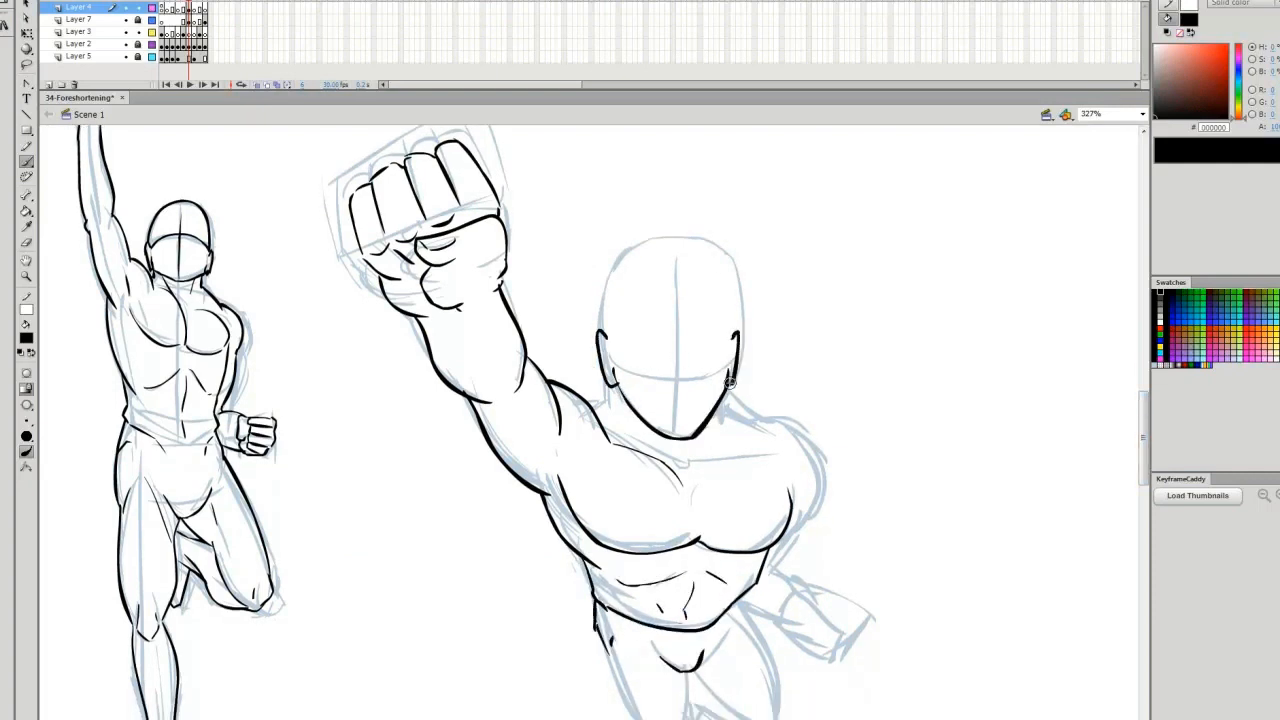
pyautogui.moveTo(604, 335); pyautogui.dragTo(730, 334)
pyautogui.moveTo(675, 345); pyautogui.dragTo(675, 430)
pyautogui.moveTo(636, 377); pyautogui.dragTo(703, 381)
# Ink the male's neck and collarbones, the rounded far shoulder and the upper arm below it
pyautogui.moveTo(611, 399); pyautogui.dragTo(586, 402)
pyautogui.moveTo(634, 420); pyautogui.dragTo(648, 446)
pyautogui.moveTo(496, 434); pyautogui.dragTo(530, 459)
pyautogui.moveTo(690, 467); pyautogui.dragTo(747, 460)
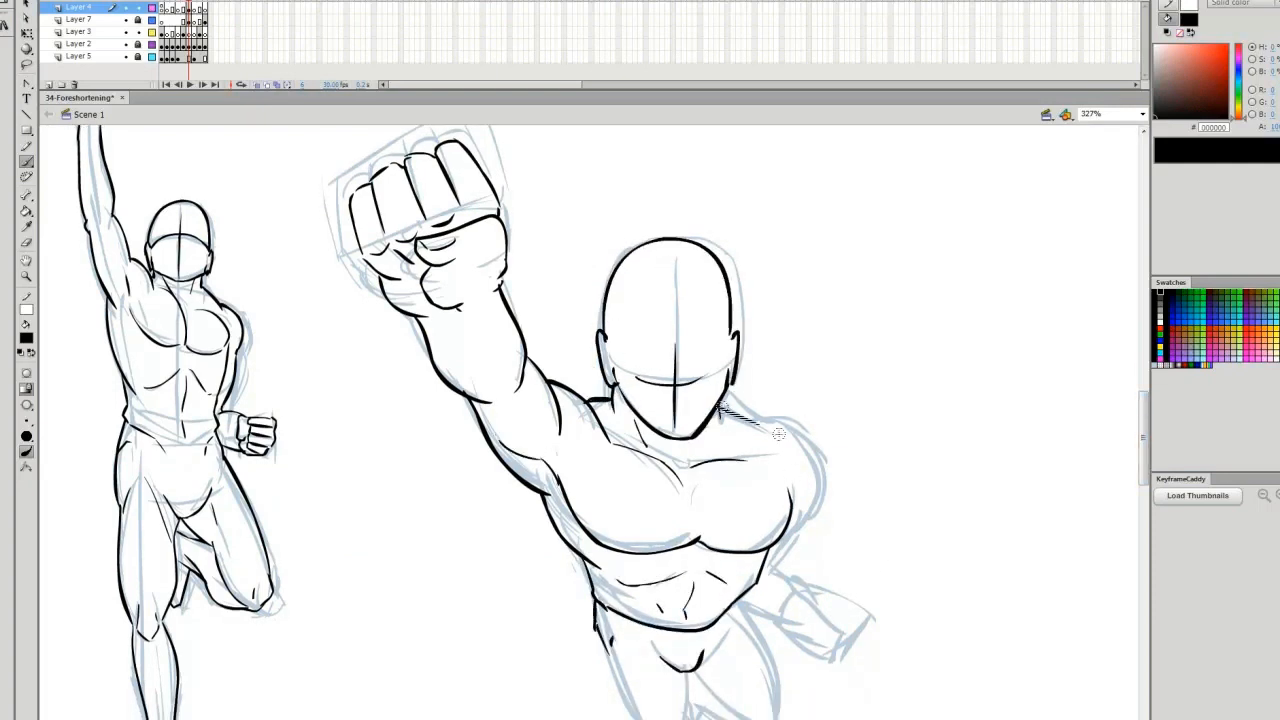
pyautogui.moveTo(719, 409); pyautogui.dragTo(804, 512)
pyautogui.moveTo(799, 514); pyautogui.dragTo(768, 578)
# Ink both foreshortened legs and the underside of the male's bent forearm
pyautogui.scroll(-3, 737, 622)
pyautogui.moveTo(728, 420)
pyautogui.mouseDown()
pyautogui.moveTo(758, 466)
pyautogui.moveTo(784, 542)
pyautogui.mouseUp()
pyautogui.moveTo(690, 503); pyautogui.dragTo(766, 547)
pyautogui.moveTo(705, 483); pyautogui.dragTo(764, 544)
pyautogui.moveTo(609, 446); pyautogui.dragTo(703, 612)
pyautogui.scroll(1, 700, 590)
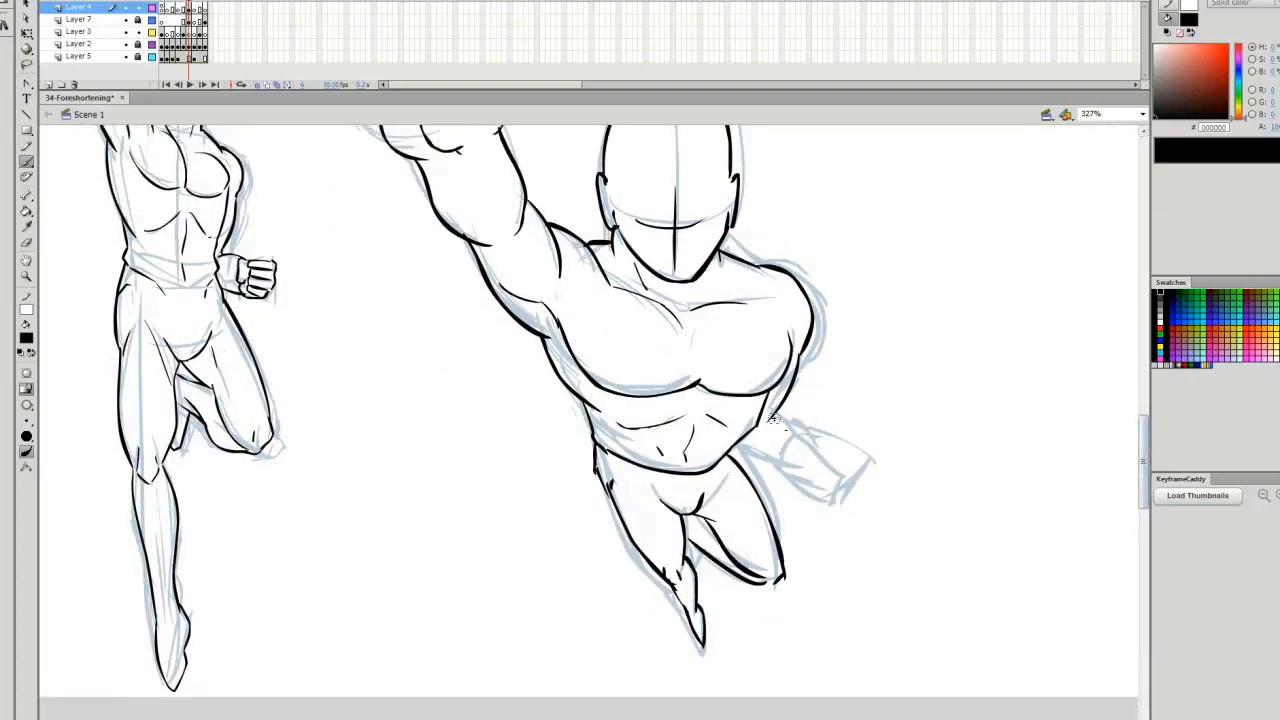
pyautogui.moveTo(736, 445); pyautogui.dragTo(782, 456)
# Lasso the inked raised fist and rotate it slightly clockwise to fit the wrist
pyautogui.scroll(5, 780, 440)
pyautogui.press('l')
pyautogui.moveTo(508, 208)
pyautogui.mouseDown()
pyautogui.moveTo(388, 294)
pyautogui.moveTo(508, 200)
pyautogui.mouseUp()
pyautogui.press('q')
pyautogui.moveTo(508, 153); pyautogui.dragTo(525, 182)
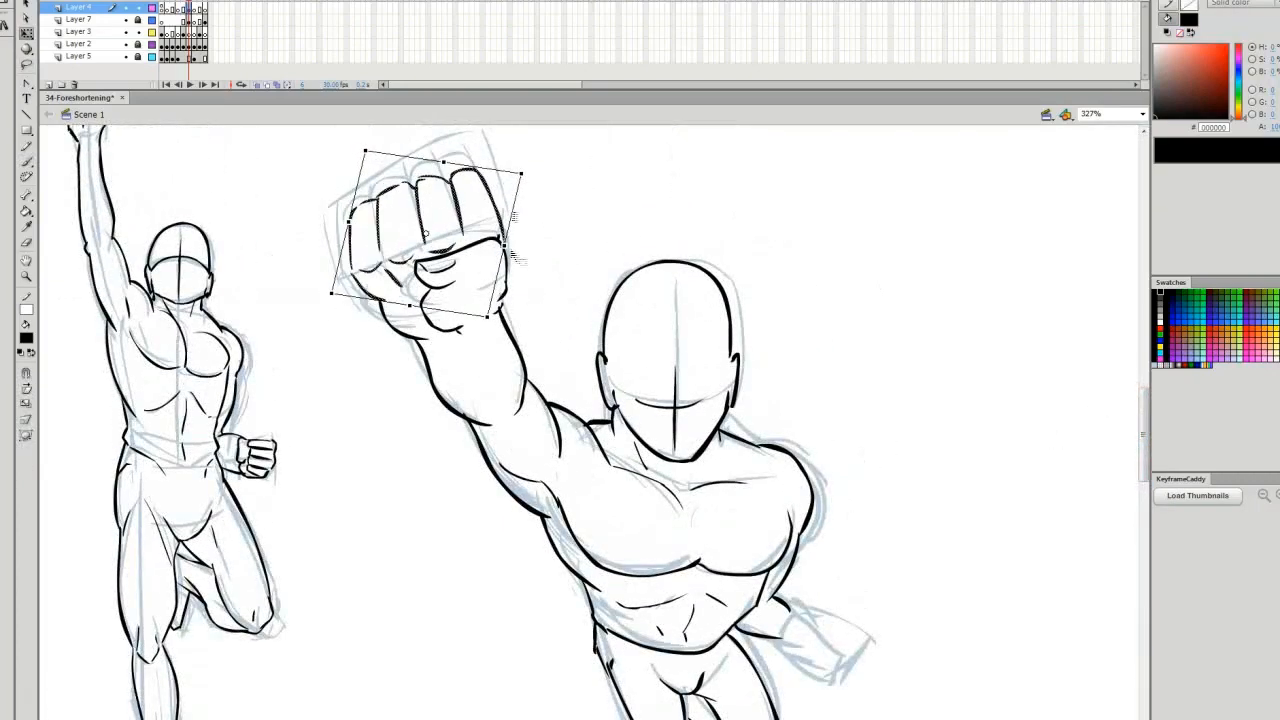
pyautogui.click(588, 220)
# Ink the small clenched fist at the end of the male's bent arm
pyautogui.press('b')
pyautogui.moveTo(1144, 434); pyautogui.dragTo(1144, 446)
pyautogui.moveTo(798, 541); pyautogui.dragTo(834, 554)
pyautogui.moveTo(783, 560)
pyautogui.mouseDown()
pyautogui.moveTo(833, 556)
pyautogui.moveTo(831, 587)
pyautogui.mouseUp()
pyautogui.moveTo(794, 591); pyautogui.dragTo(818, 592)
pyautogui.hotkey('ctrl', '-')
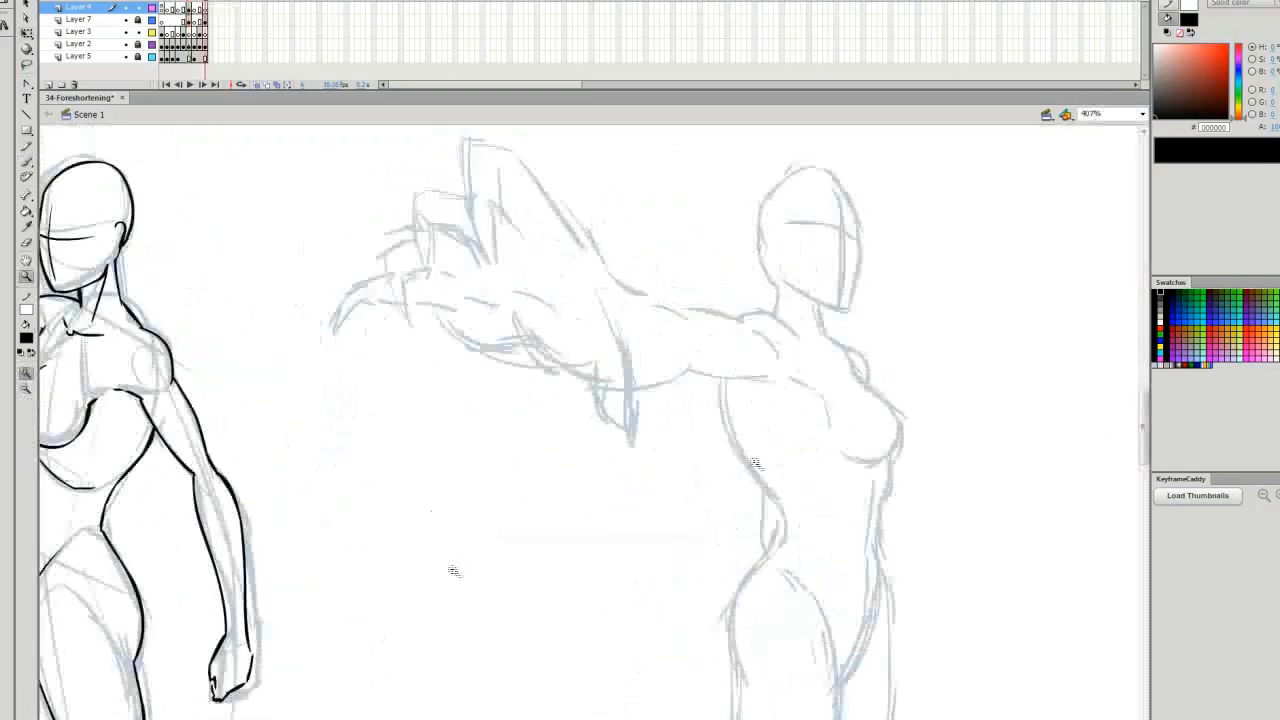
# Ink the raised index finger, wrist edge, thumb and palm contour of the foreshortened female's reaching hand
pyautogui.moveTo(571, 143)
pyautogui.mouseDown()
pyautogui.moveTo(651, 234)
pyautogui.moveTo(528, 205)
pyautogui.mouseUp()
pyautogui.moveTo(530, 200); pyautogui.dragTo(540, 207)
pyautogui.moveTo(556, 160); pyautogui.dragTo(566, 222)
pyautogui.moveTo(564, 190); pyautogui.dragTo(591, 244)
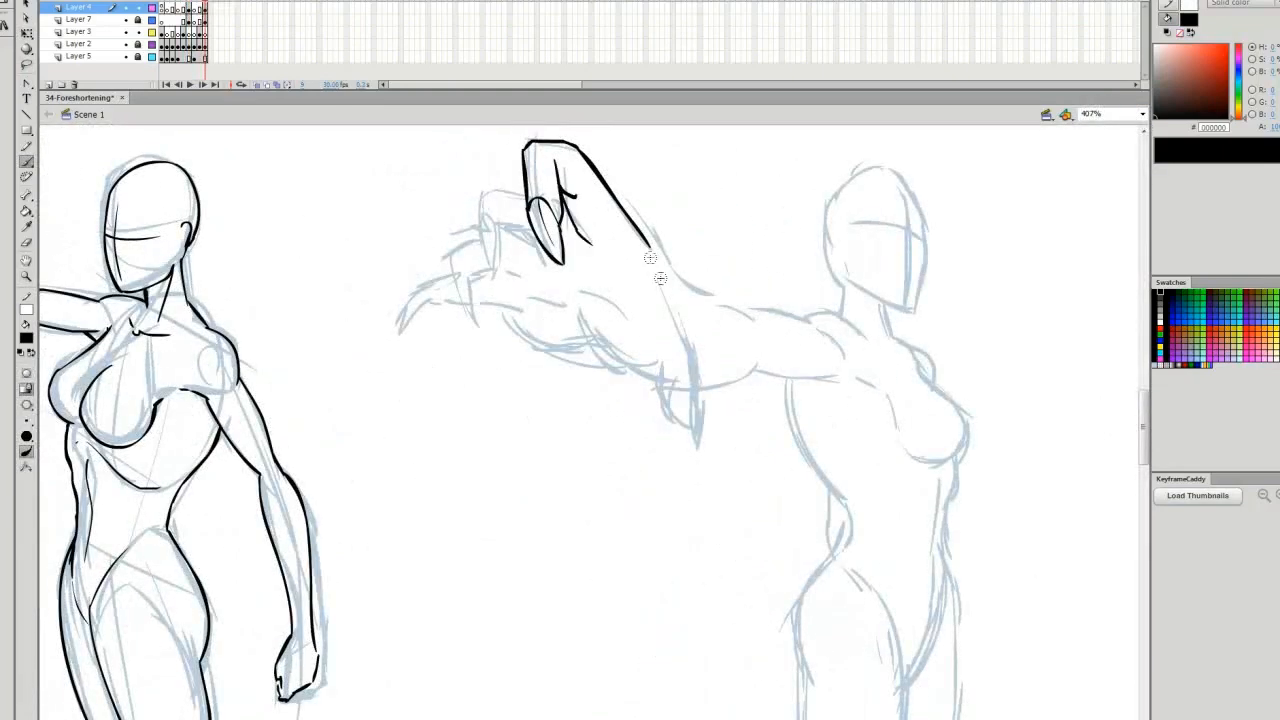
pyautogui.moveTo(657, 273); pyautogui.dragTo(697, 396)
pyautogui.moveTo(658, 362); pyautogui.dragTo(686, 430)
pyautogui.moveTo(573, 326); pyautogui.dragTo(658, 363)
pyautogui.moveTo(615, 298); pyautogui.dragTo(631, 308)
# Ink the remaining curled fingers with their nails and the lower edge and creases of the female's palm
pyautogui.moveTo(525, 195); pyautogui.dragTo(464, 222)
pyautogui.moveTo(472, 226)
pyautogui.mouseDown()
pyautogui.moveTo(492, 279)
pyautogui.moveTo(525, 240)
pyautogui.mouseUp()
pyautogui.moveTo(468, 240)
pyautogui.mouseDown()
pyautogui.moveTo(455, 284)
pyautogui.moveTo(478, 319)
pyautogui.mouseUp()
pyautogui.moveTo(493, 259)
pyautogui.mouseDown()
pyautogui.moveTo(511, 265)
pyautogui.moveTo(401, 338)
pyautogui.mouseUp()
pyautogui.moveTo(403, 341); pyautogui.dragTo(461, 301)
pyautogui.moveTo(475, 301)
pyautogui.mouseDown()
pyautogui.moveTo(496, 297)
pyautogui.moveTo(582, 337)
pyautogui.mouseUp()
pyautogui.moveTo(512, 268); pyautogui.dragTo(535, 282)
# Ink the upper and lower contours of the female's outstretched forearm and upper arm, continuing into the chest
pyautogui.moveTo(590, 250)
pyautogui.mouseDown()
pyautogui.moveTo(615, 240)
pyautogui.moveTo(760, 325)
pyautogui.mouseUp()
pyautogui.moveTo(690, 378); pyautogui.dragTo(765, 368)
pyautogui.moveTo(750, 310); pyautogui.dragTo(860, 335)
pyautogui.moveTo(760, 372)
pyautogui.mouseDown()
pyautogui.moveTo(850, 376)
pyautogui.moveTo(945, 468)
pyautogui.mouseUp()
# Ink the near breast of the foreshortened female, undoing and redrawing the faulty strokes
pyautogui.moveTo(912, 360)
pyautogui.mouseDown()
pyautogui.moveTo(968, 425)
pyautogui.moveTo(960, 462)
pyautogui.mouseUp()
pyautogui.moveTo(888, 402); pyautogui.dragTo(956, 466)
pyautogui.moveTo(970, 443); pyautogui.dragTo(942, 467)
pyautogui.hotkey('ctrl', 'z')
pyautogui.hotkey('ctrl', 'z')
pyautogui.moveTo(912, 360); pyautogui.dragTo(945, 467)
# Ink both sides of the female's ribcage and waist down to the curve of the hips
pyautogui.moveTo(957, 463); pyautogui.dragTo(958, 520)
pyautogui.moveTo(792, 378); pyautogui.dragTo(847, 505)
pyautogui.moveTo(942, 524); pyautogui.dragTo(917, 620)
pyautogui.moveTo(847, 505); pyautogui.dragTo(798, 688)
pyautogui.scroll(-2, 823, 714)
pyautogui.moveTo(845, 384); pyautogui.dragTo(797, 523)
# Ink the female's thighs, knees and the outer contour of the far leg
pyautogui.scroll(-1, 831, 586)
pyautogui.moveTo(797, 446); pyautogui.dragTo(815, 650)
pyautogui.moveTo(880, 358)
pyautogui.mouseDown()
pyautogui.moveTo(908, 440)
pyautogui.moveTo(870, 636)
pyautogui.mouseUp()
pyautogui.moveTo(816, 656); pyautogui.dragTo(827, 718)
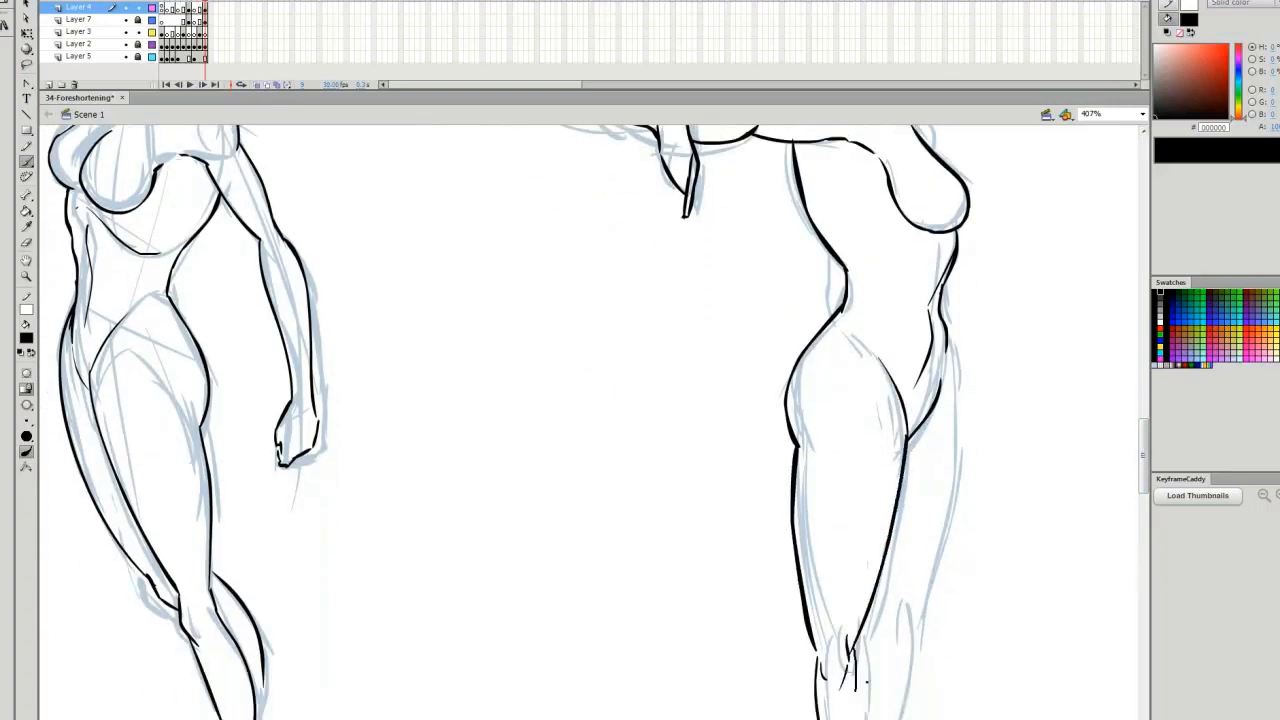
pyautogui.moveTo(858, 618); pyautogui.dragTo(868, 714)
pyautogui.moveTo(946, 345); pyautogui.dragTo(922, 620)
# Ink the female's head, neck and collarbone, the far breast and the short contour behind the waist
pyautogui.moveTo(1144, 455); pyautogui.dragTo(1144, 428)
pyautogui.moveTo(840, 190)
pyautogui.mouseDown()
pyautogui.moveTo(843, 285)
pyautogui.moveTo(914, 290)
pyautogui.mouseUp()
pyautogui.hotkey('ctrl', 'z')
pyautogui.hotkey('ctrl', 'z')
pyautogui.moveTo(888, 288); pyautogui.dragTo(889, 332)
pyautogui.moveTo(970, 433); pyautogui.dragTo(959, 468)
pyautogui.moveTo(834, 486); pyautogui.dragTo(835, 541)
pyautogui.moveTo(891, 331); pyautogui.dragTo(932, 379)
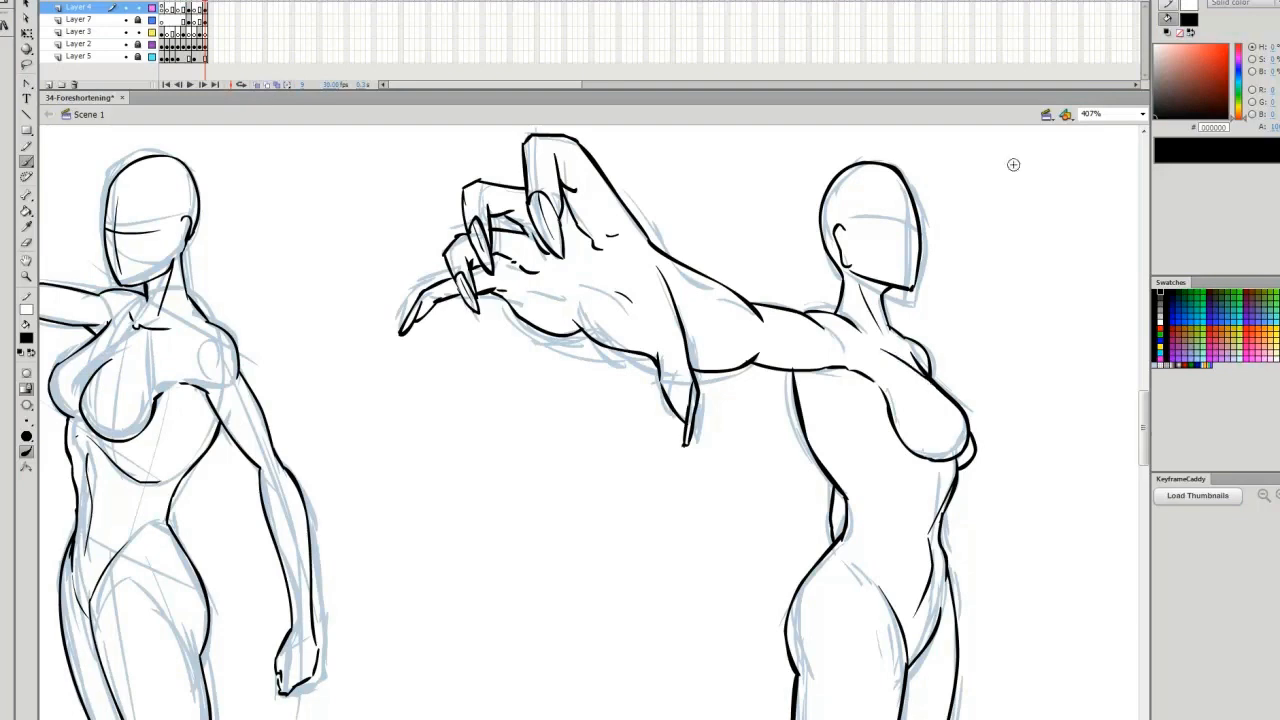
# Ink the centre line and eye line on the foreshortened female's face and save the file
pyautogui.hotkey('ctrl', '2')
pyautogui.keyDown('ctrl'); pyautogui.click(803, 277); pyautogui.keyUp('ctrl')
pyautogui.moveTo(590, 353); pyautogui.dragTo(600, 451)
pyautogui.moveTo(561, 382); pyautogui.dragTo(607, 396)
pyautogui.hotkey('ctrl', '2')
pyautogui.hotkey('ctrl', 's')
pyautogui.press('q')
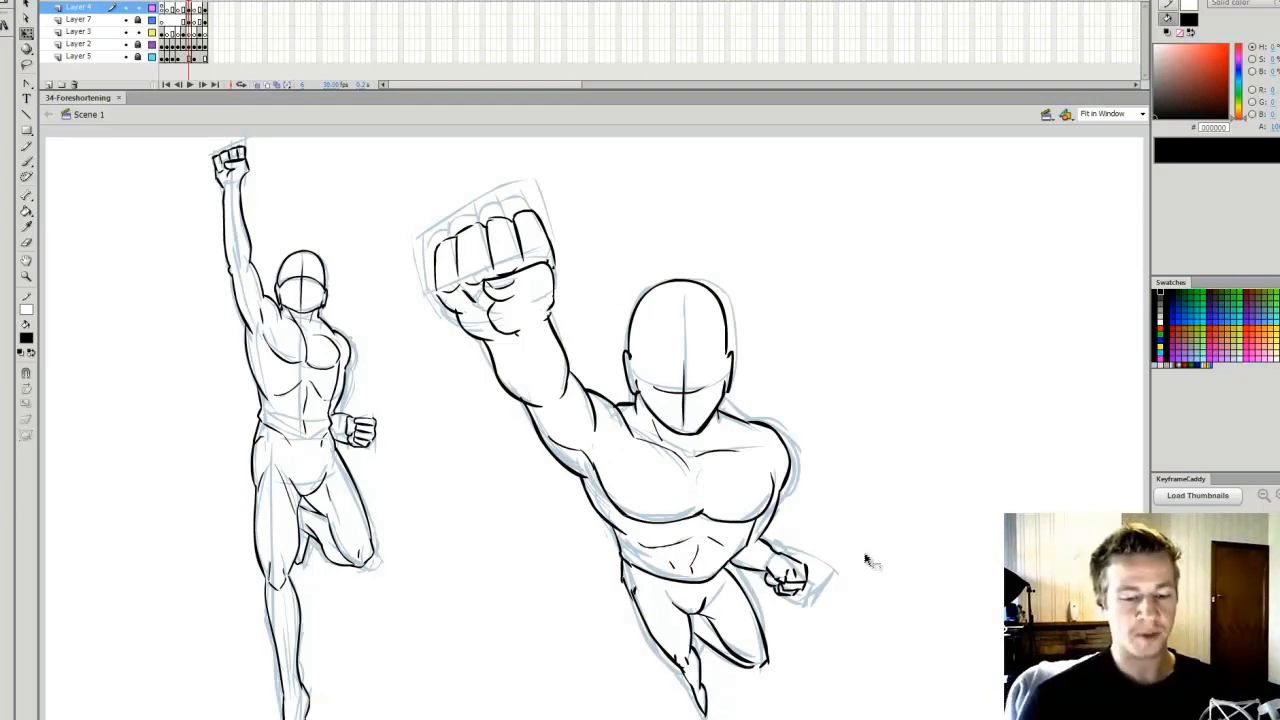
# Compare the finished male and female poses by switching between their frames, examining the male's face and legs
pyautogui.click(237, 1)
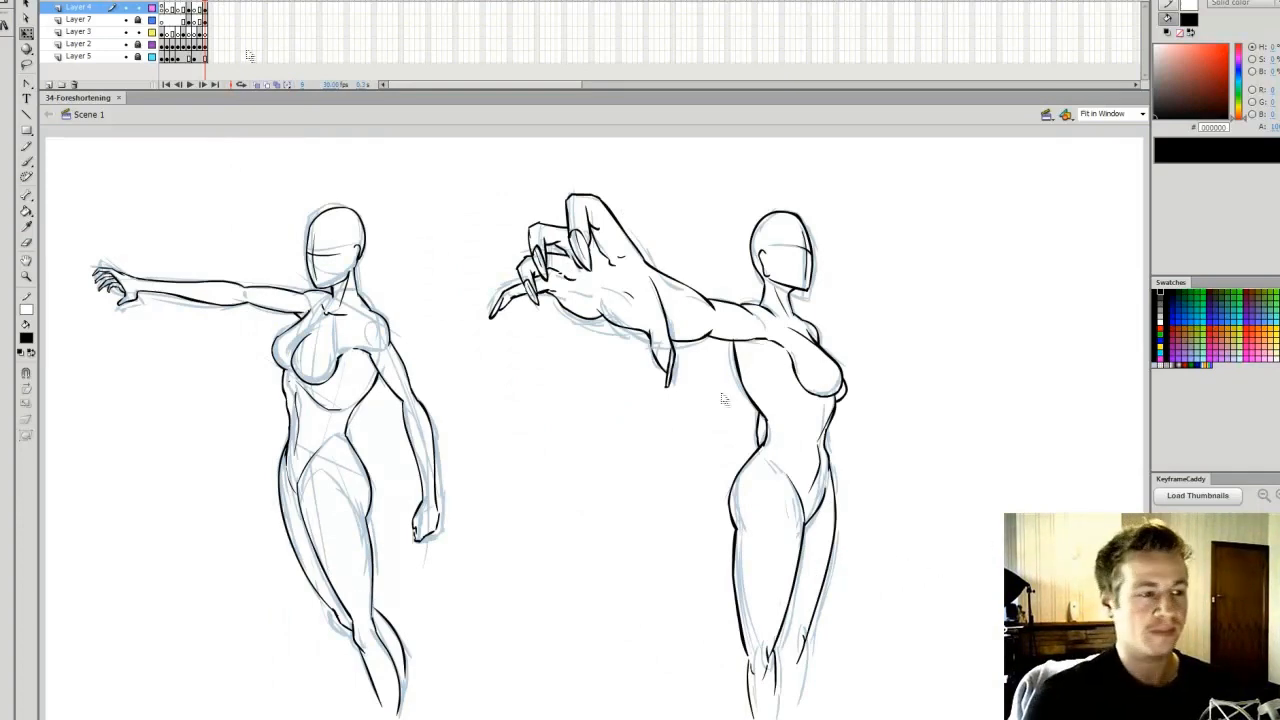
pyautogui.click(194, 1)
pyautogui.click(188, 1)
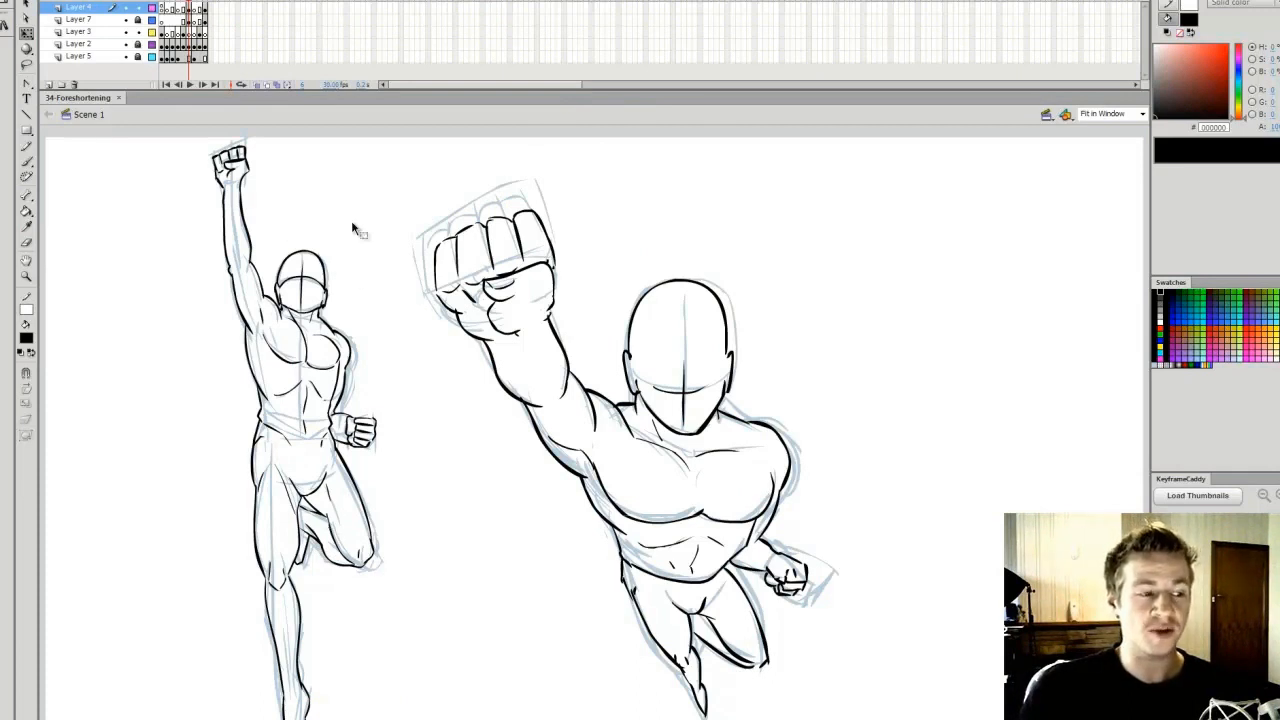
pyautogui.click(206, 1)
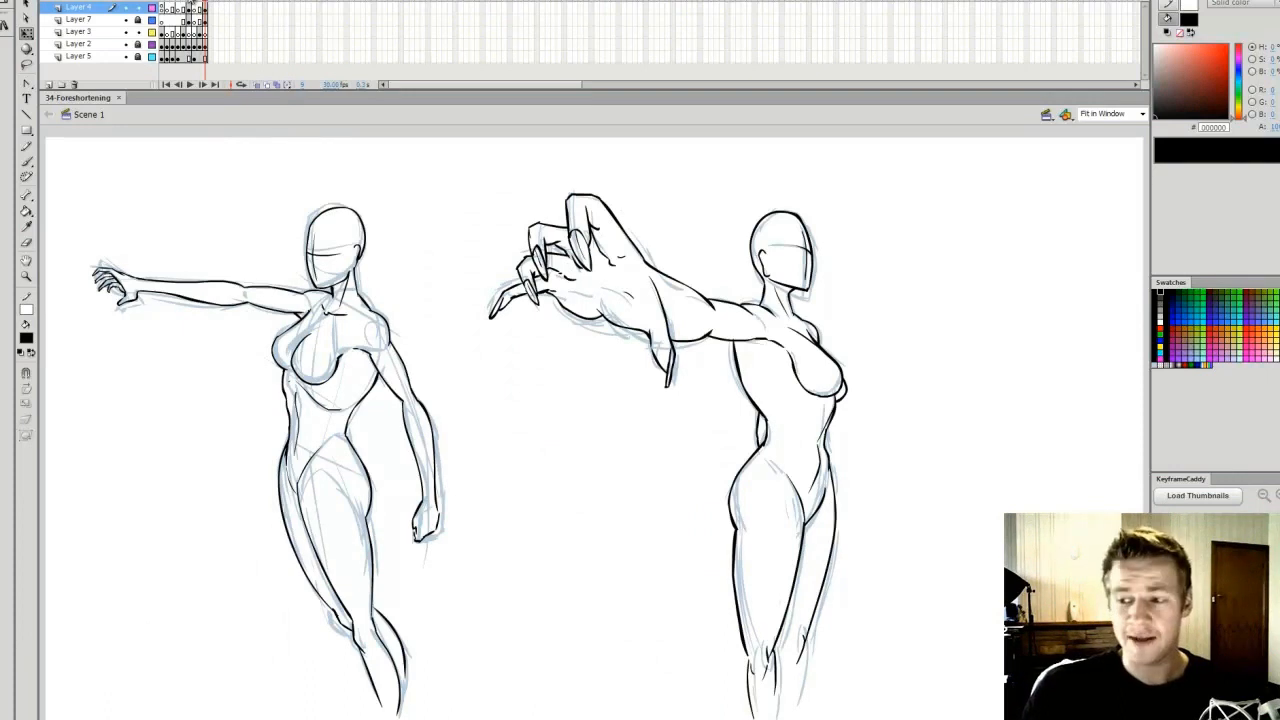
pyautogui.click(190, 3)
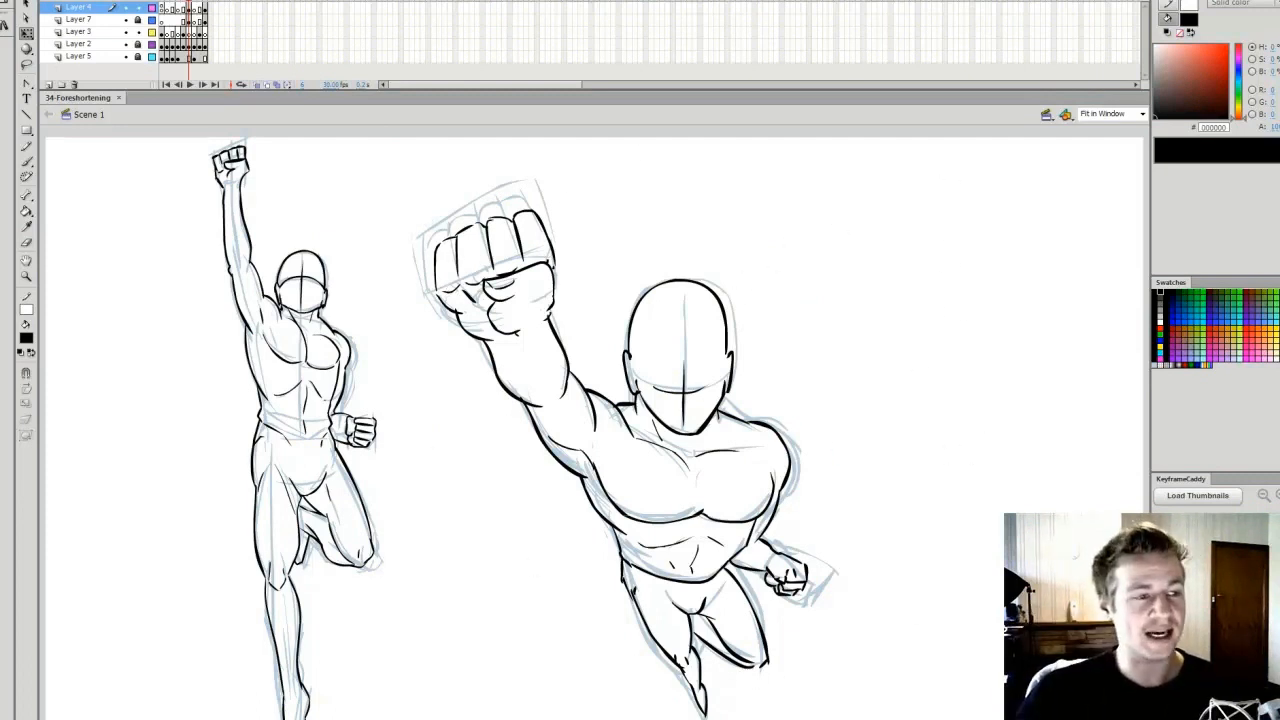
pyautogui.press('.')
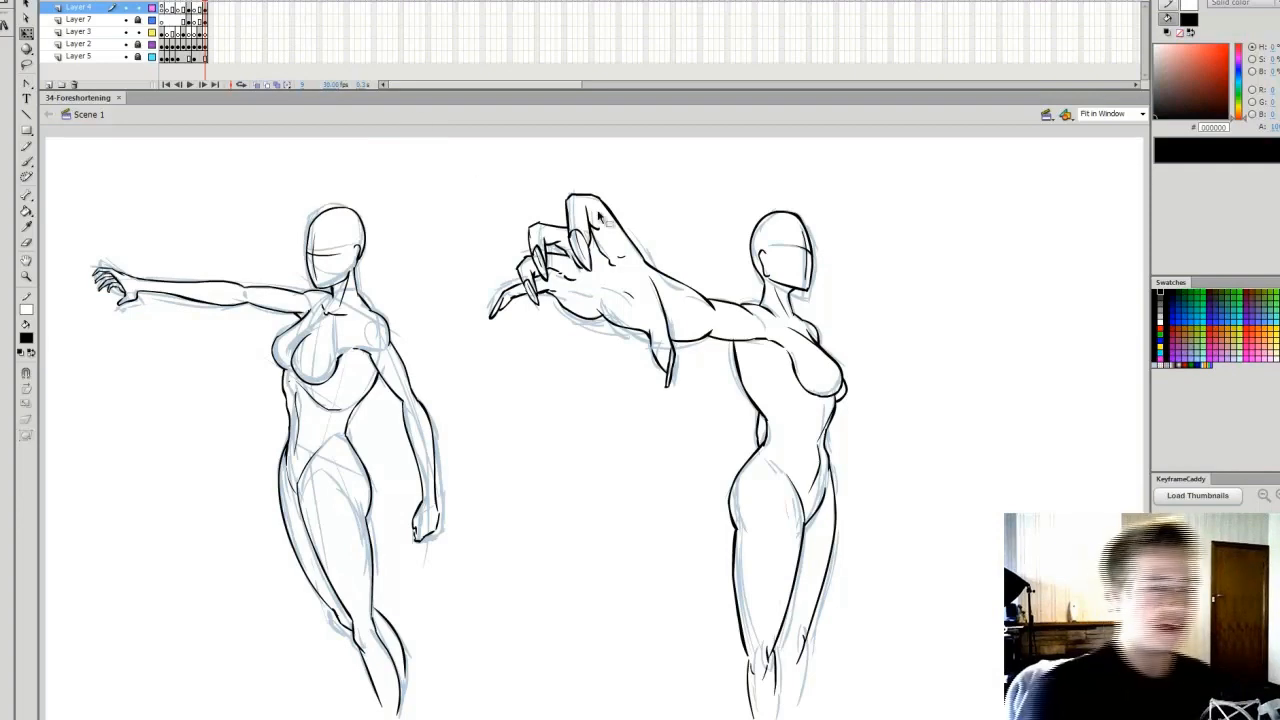
pyautogui.click(188, 3)
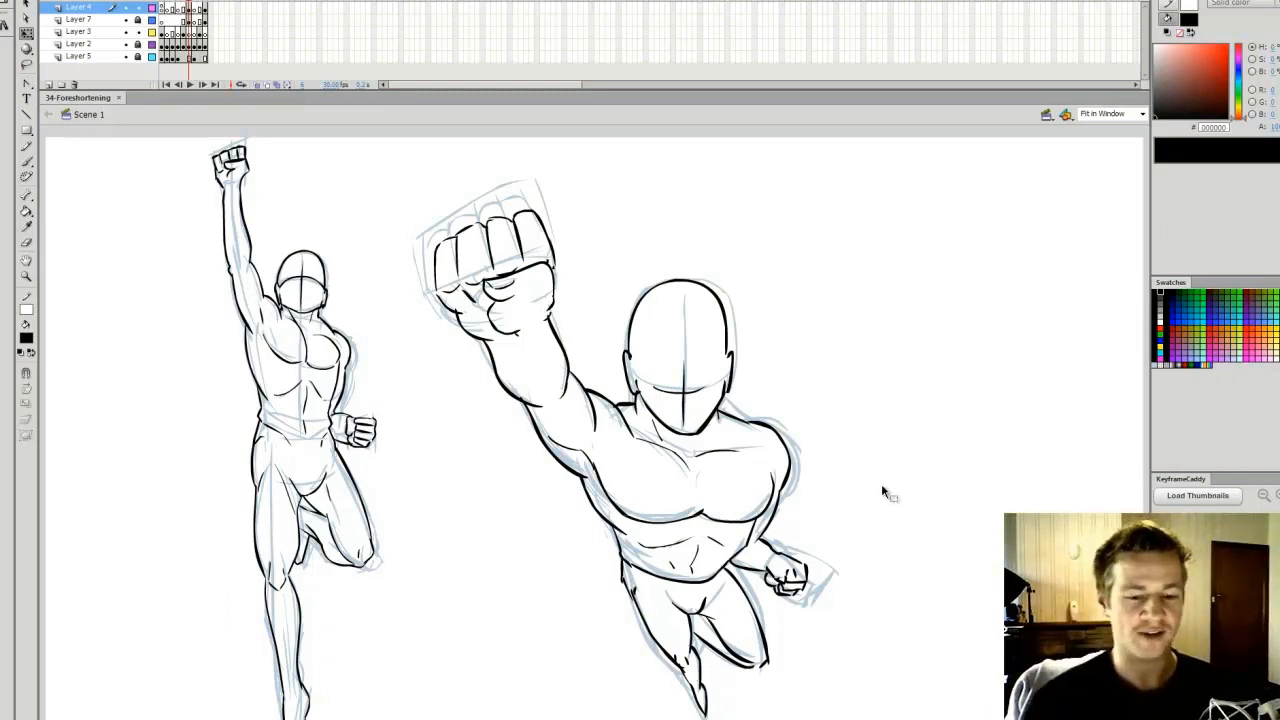
pyautogui.click(685, 392)
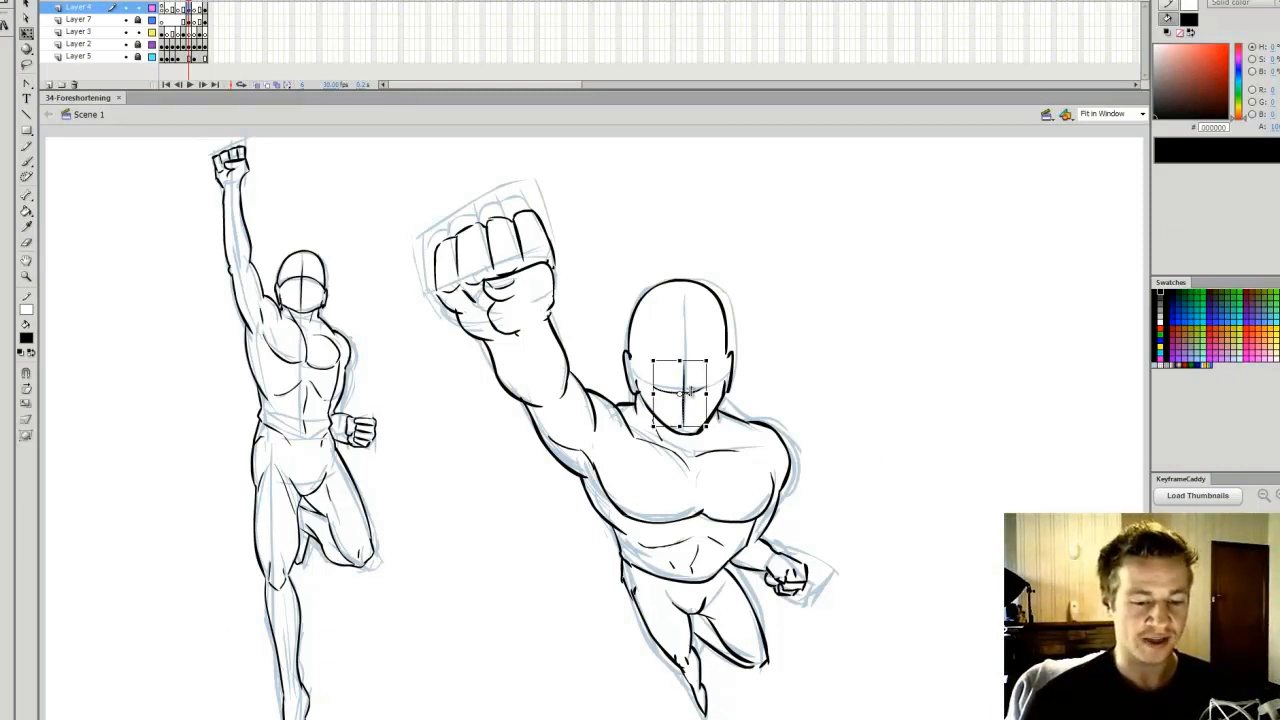
pyautogui.click(813, 367)
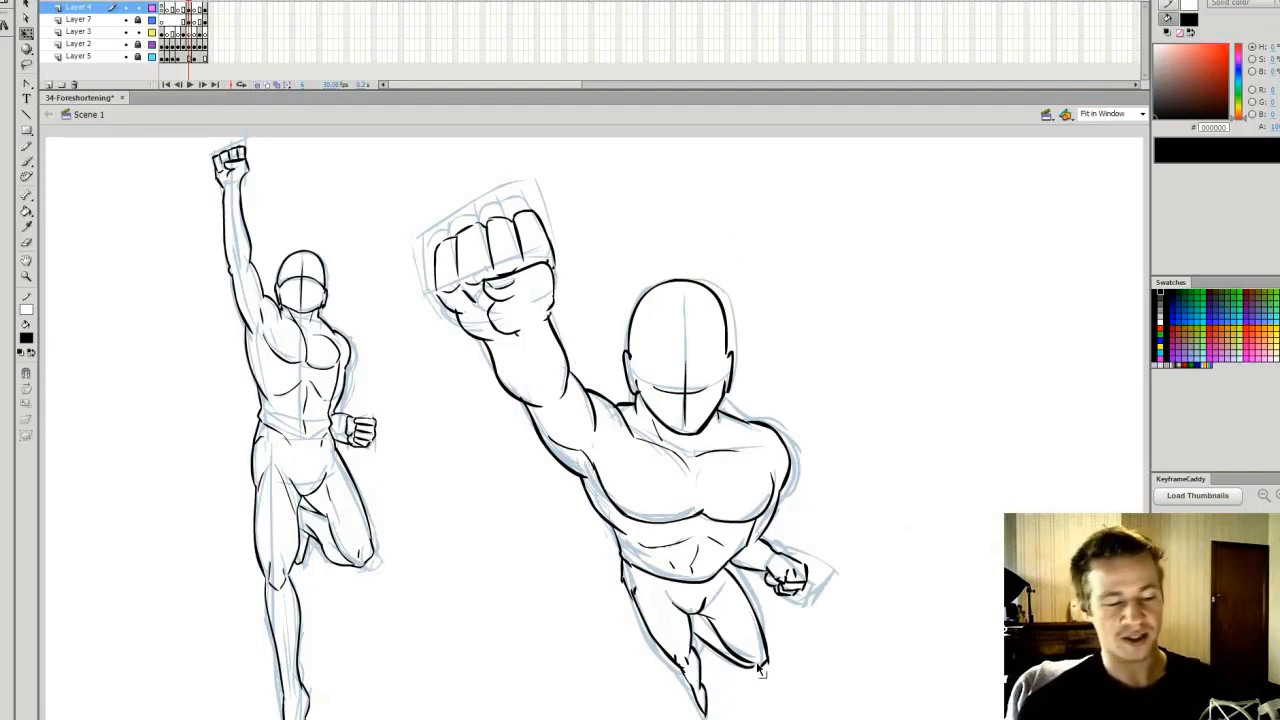
pyautogui.click(206, 1)
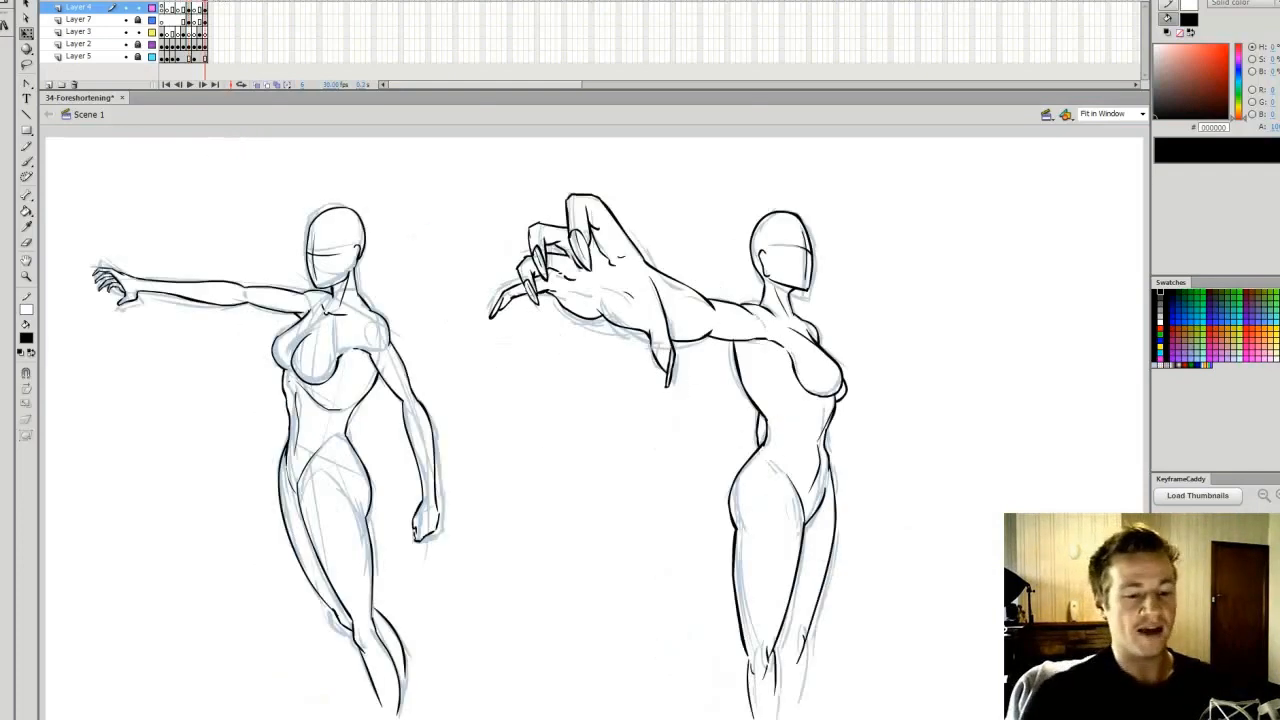
# Trace the overlapping crease at the base of the female's index finger with a red brush, and undo the strokes
pyautogui.press('z')
pyautogui.click(708, 326)
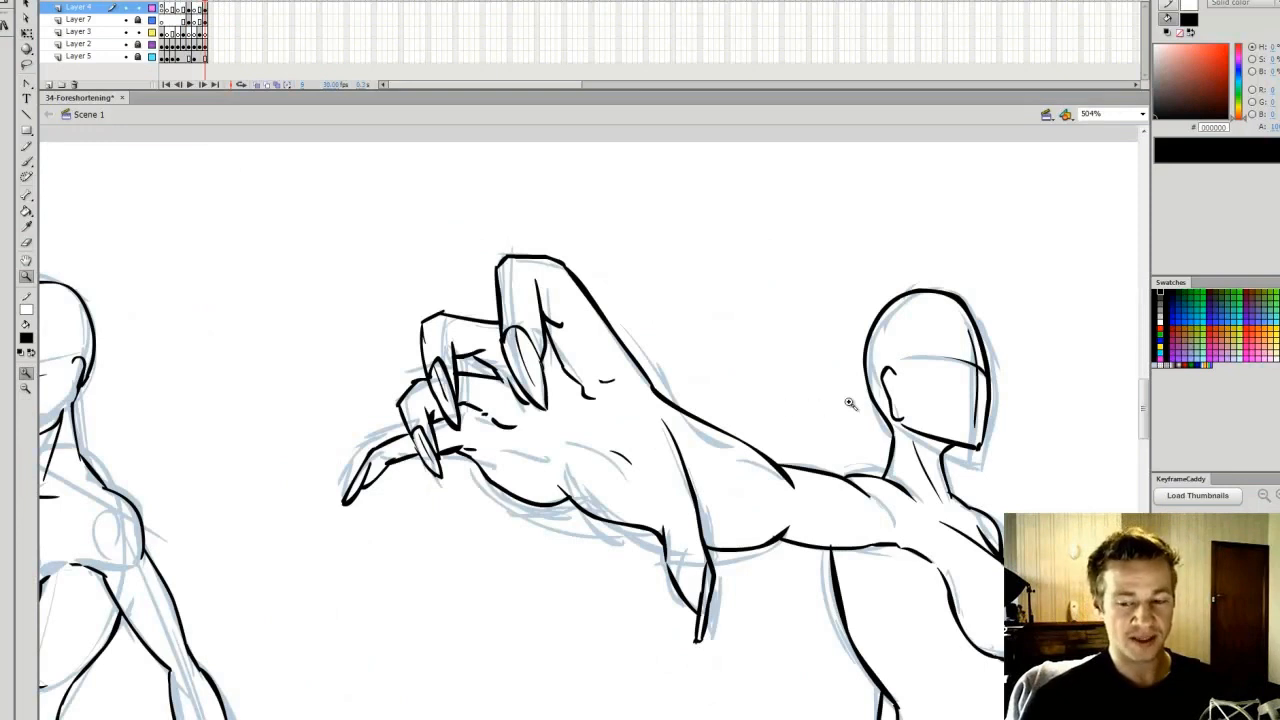
pyautogui.moveTo(1145, 400); pyautogui.dragTo(1145, 404)
pyautogui.moveTo(741, 719); pyautogui.dragTo(735, 719)
pyautogui.press('b')
pyautogui.press('q')
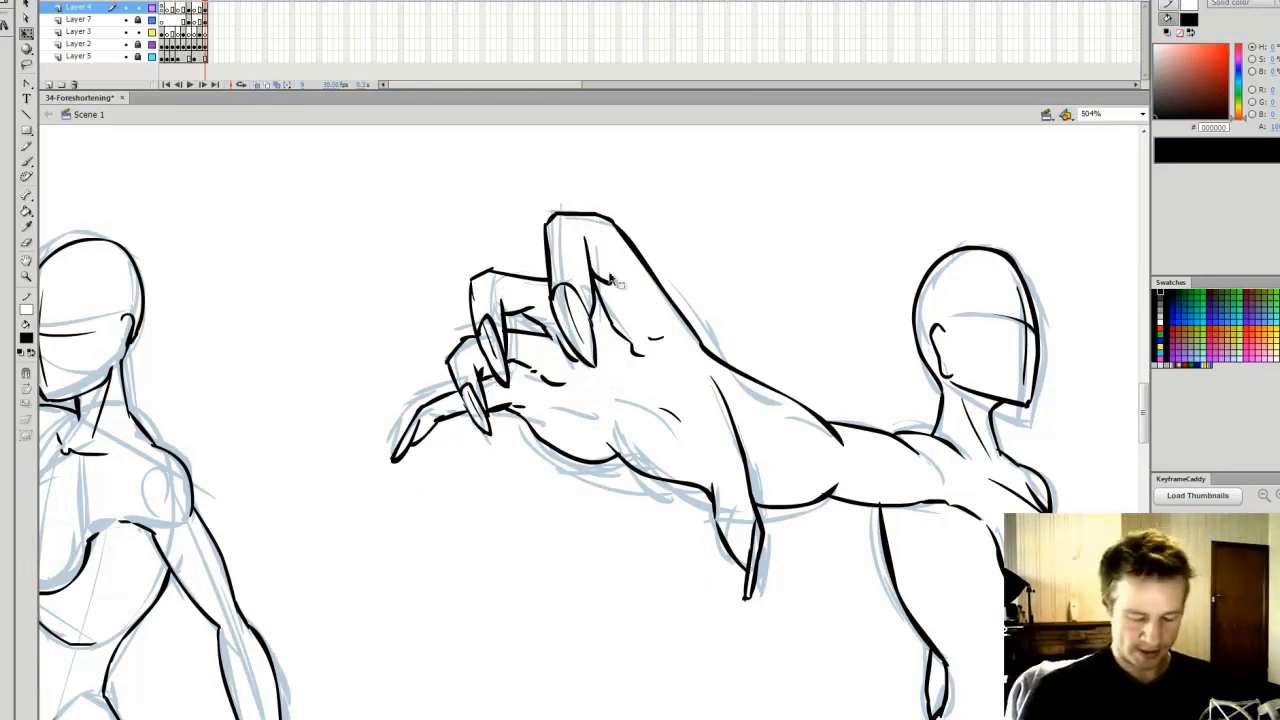
pyautogui.click(1160, 327)
pyautogui.press('b')
pyautogui.click(29, 407)
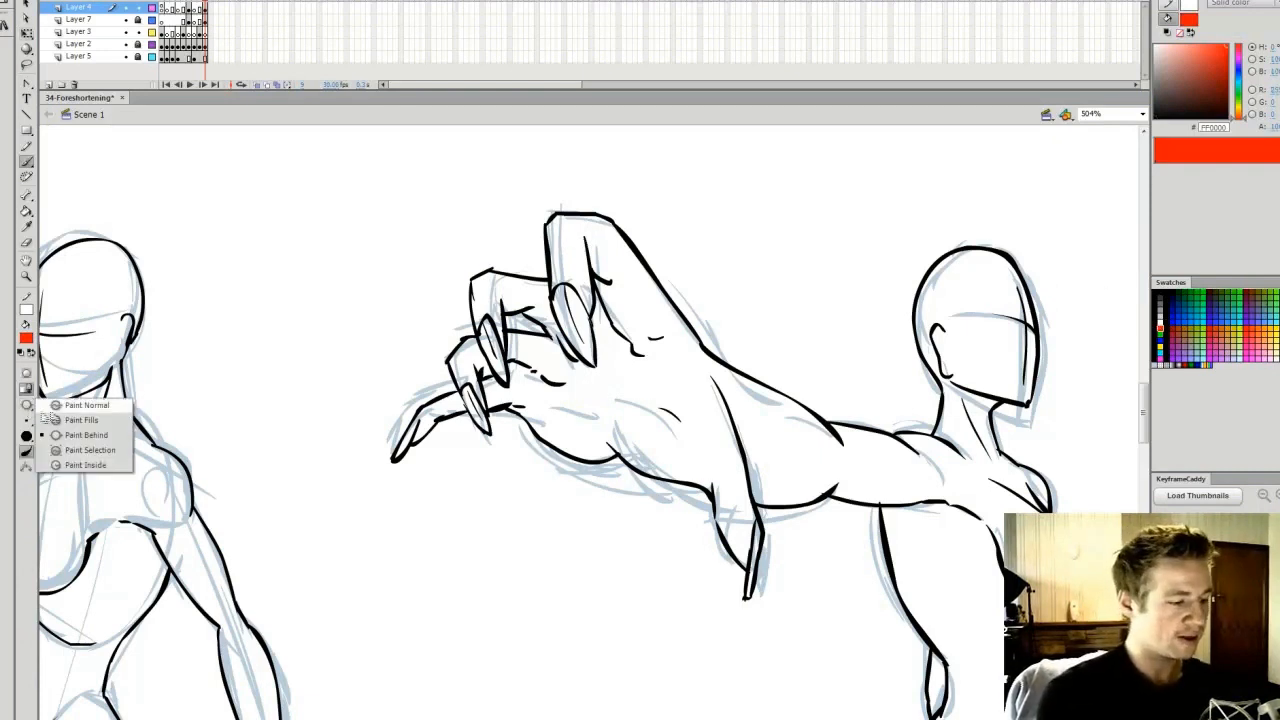
pyautogui.click(72, 435)
pyautogui.moveTo(583, 236); pyautogui.dragTo(601, 278)
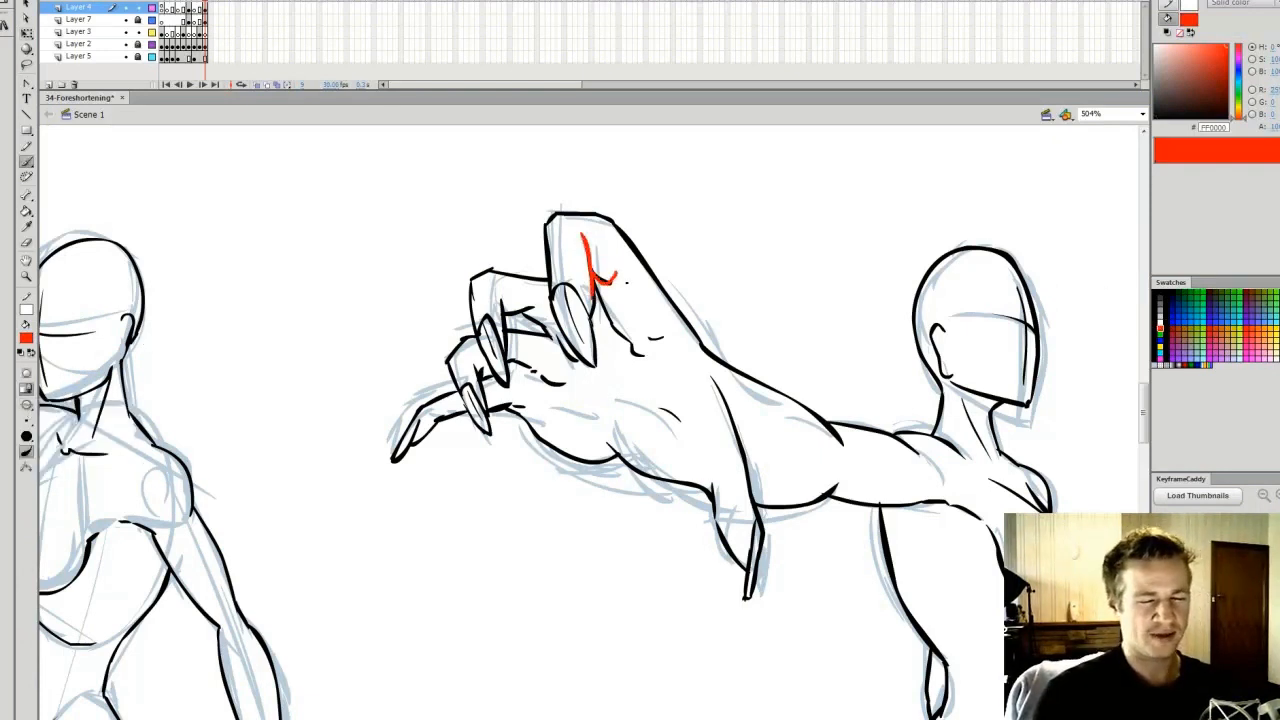
pyautogui.hotkey('ctrl', 'z')
# Trace the overlapping contours of the female's middle finger in red, undo them and fit the whole drawing in view
pyautogui.hotkey('ctrl', 'z')
pyautogui.moveTo(533, 322); pyautogui.dragTo(518, 312)
pyautogui.moveTo(525, 281)
pyautogui.mouseDown()
pyautogui.moveTo(547, 282)
pyautogui.moveTo(505, 313)
pyautogui.moveTo(506, 344)
pyautogui.mouseUp()
pyautogui.moveTo(491, 269); pyautogui.dragTo(474, 326)
pyautogui.hotkey('ctrl', 'z')
pyautogui.hotkey('ctrl', 'z')
pyautogui.hotkey('ctrl', 'z')
pyautogui.hotkey('ctrl', 'z')
pyautogui.hotkey('ctrl', 'z')
pyautogui.hotkey('ctrl', 'z')
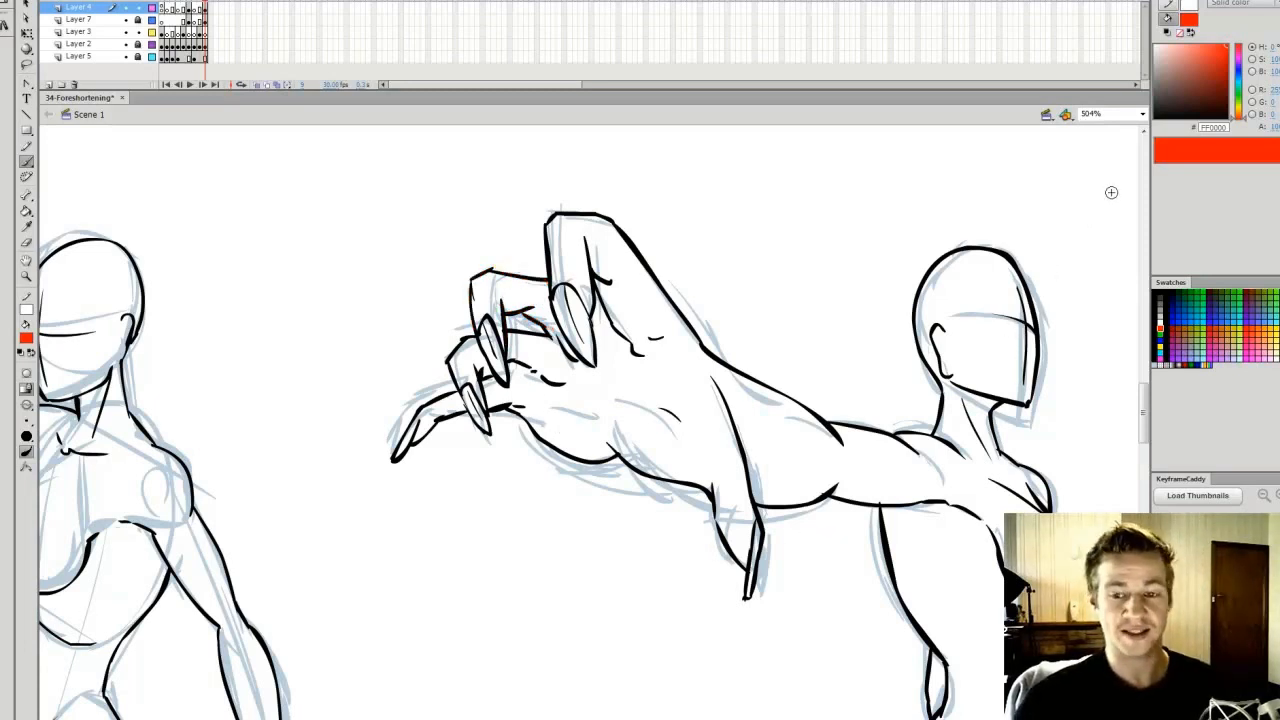
pyautogui.press('q')
pyautogui.click(1143, 114)
pyautogui.click(1100, 125)
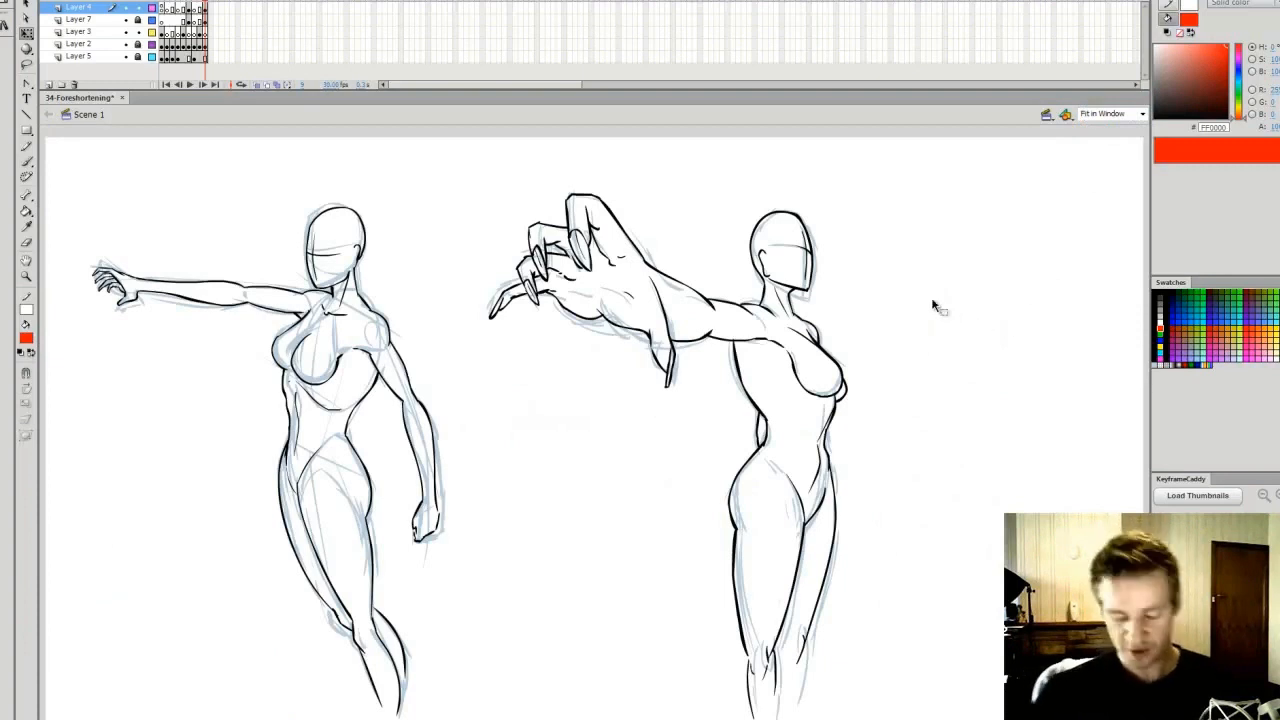